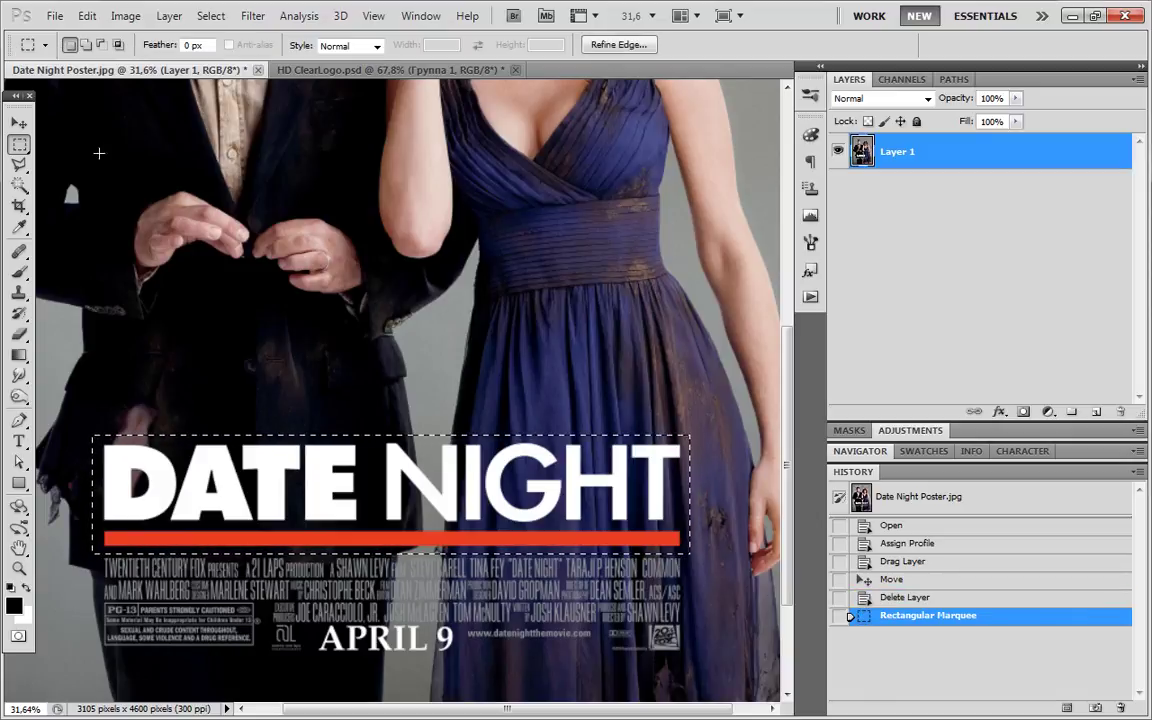
# Crop the poster to the selected DATE NIGHT title and clear the selection.
pyautogui.click(125, 16)
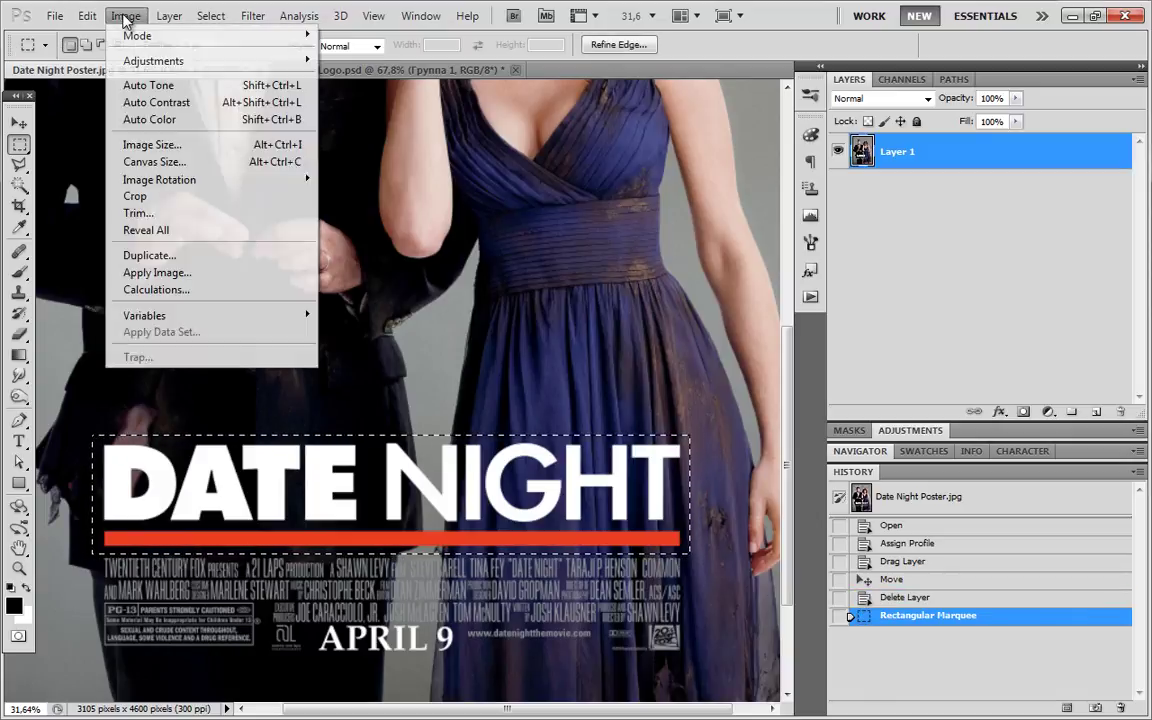
pyautogui.click(135, 196)
pyautogui.hotkey('ctrl', 'd')
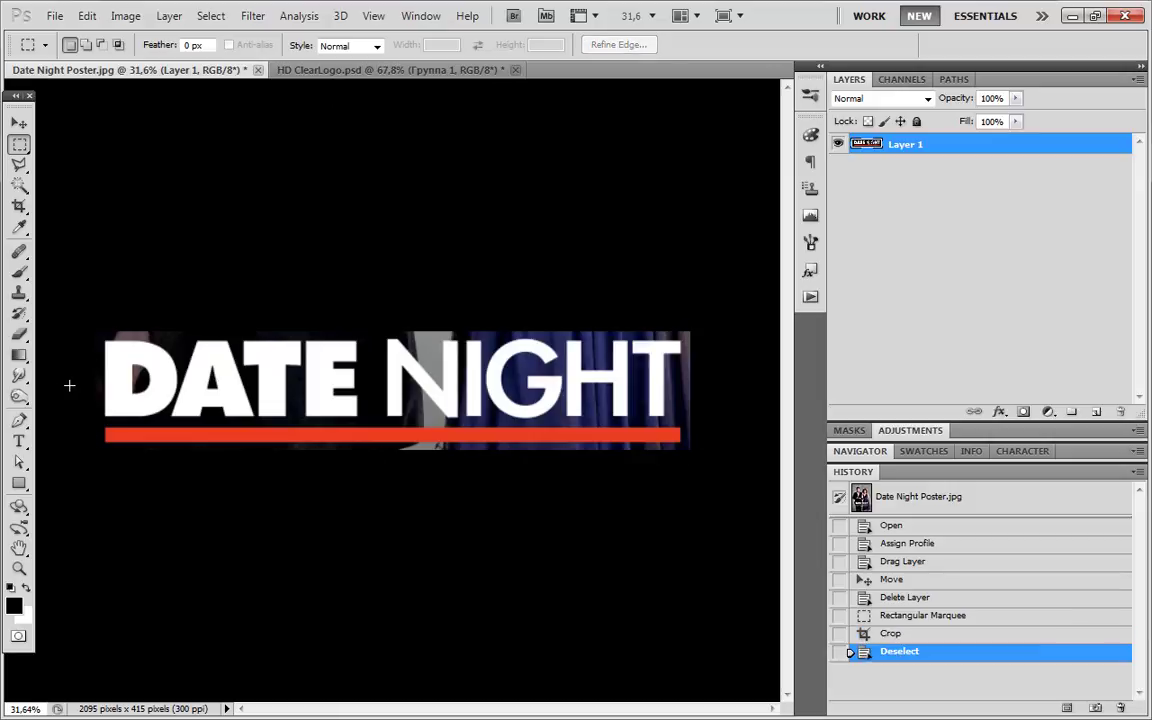
# Show the rulers and place horizontal guides along the top and bottom edges of the letter D.
pyautogui.moveTo(123, 387); pyautogui.dragTo(270, 126)
pyautogui.hotkey('ctrl', 'r')
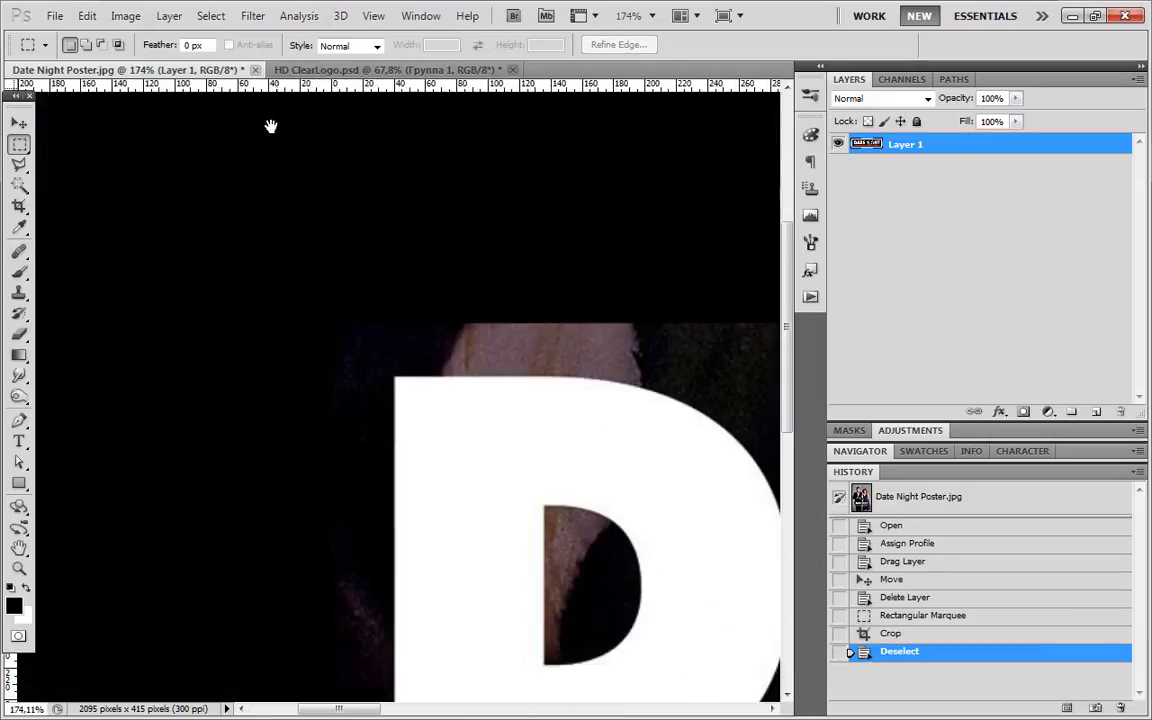
pyautogui.moveTo(603, 571); pyautogui.dragTo(443, 368)
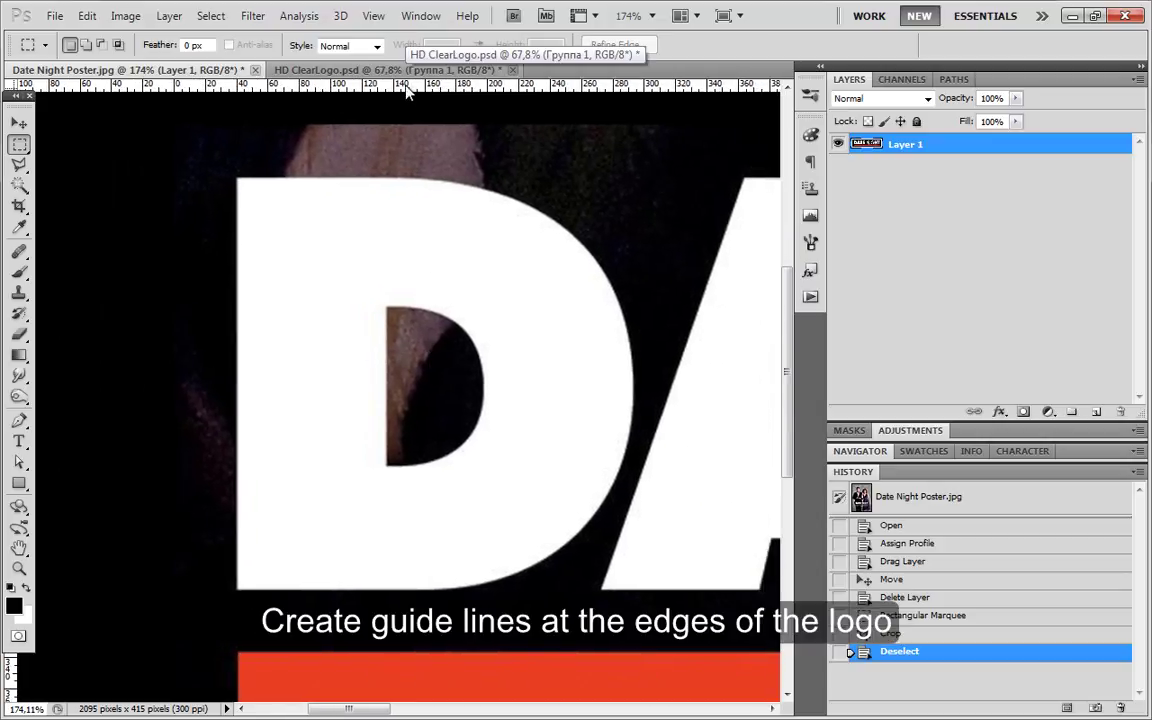
pyautogui.moveTo(368, 84); pyautogui.dragTo(408, 178)
pyautogui.moveTo(405, 88); pyautogui.dragTo(378, 590)
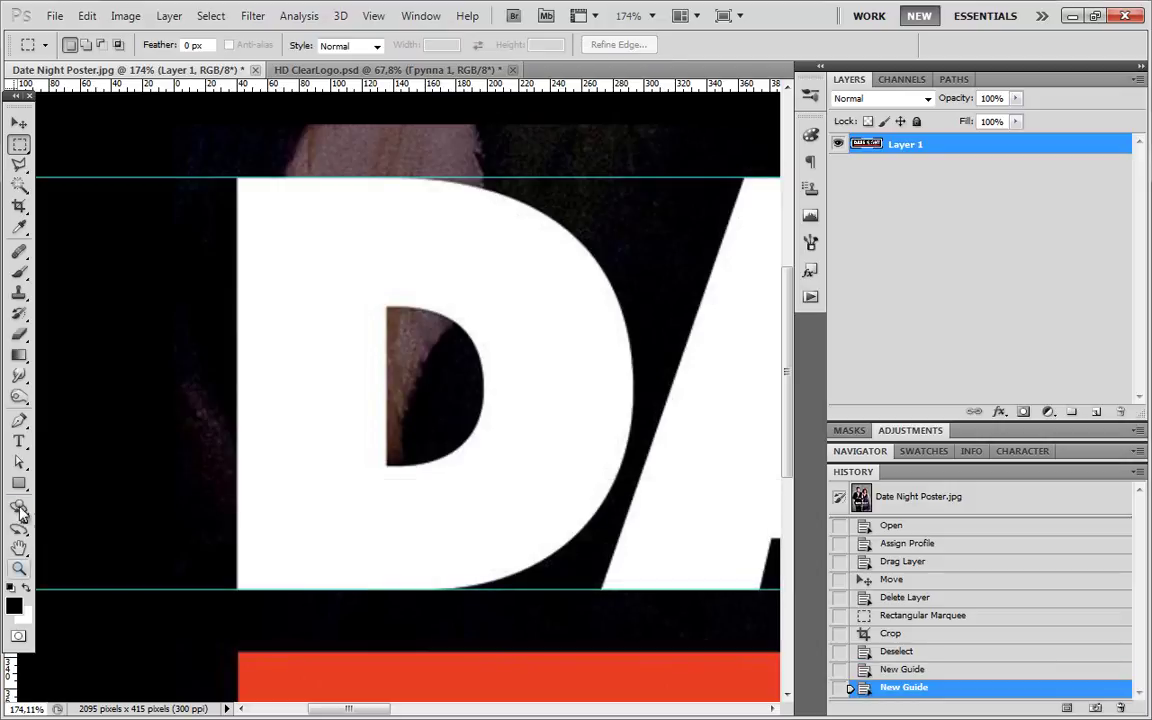
# Draw a rectangular path over the vertical stem of the D, from the upper guide to the lower guide.
pyautogui.click(21, 421)
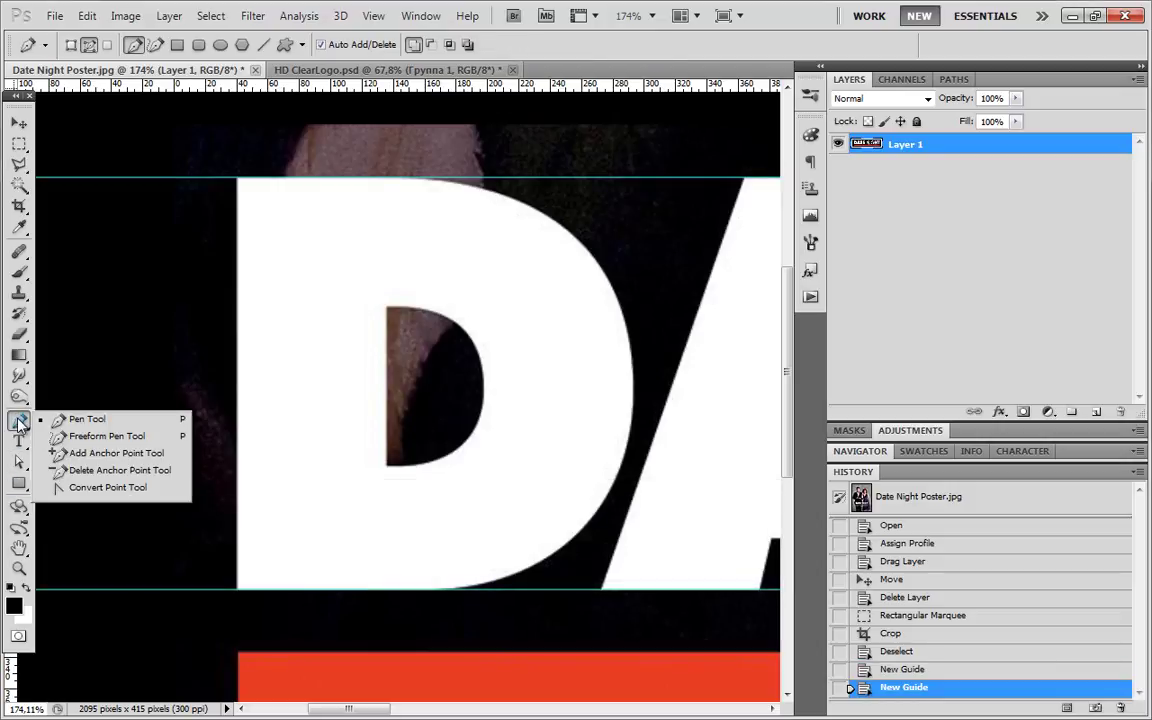
pyautogui.click(20, 485)
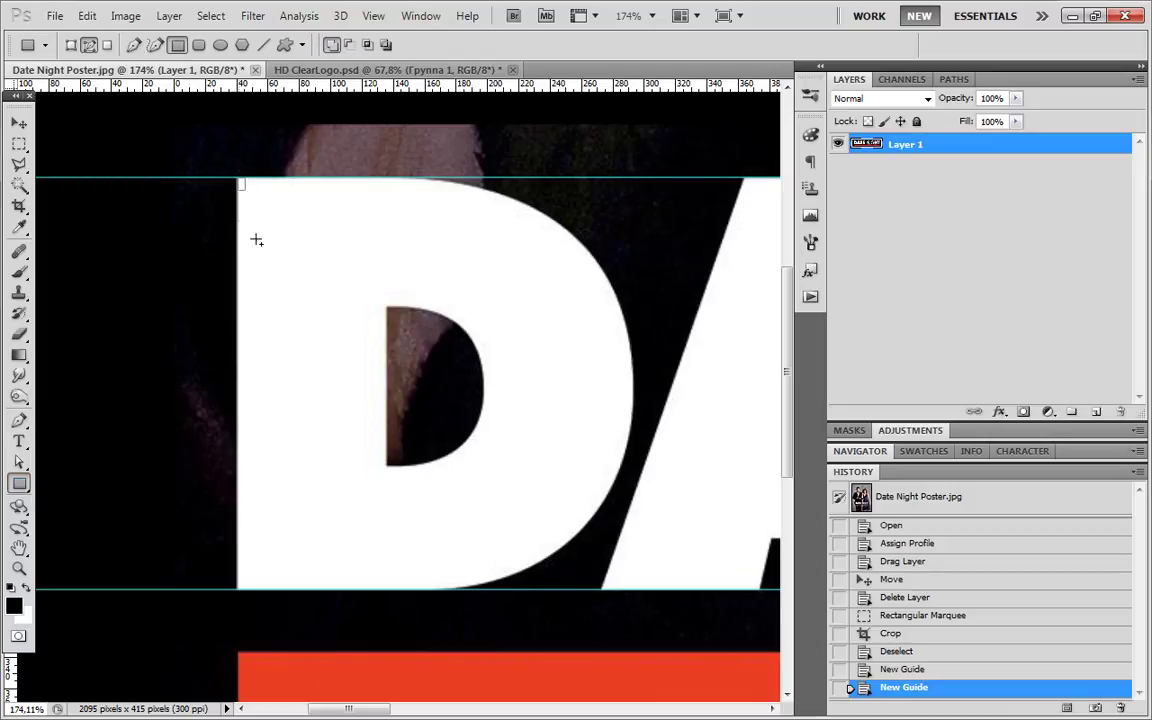
pyautogui.moveTo(256, 240); pyautogui.dragTo(386, 596)
# Trace the outer curve of the D's bowl with the Pen tool, bending the segments to match the letter's edge.
pyautogui.press('p')
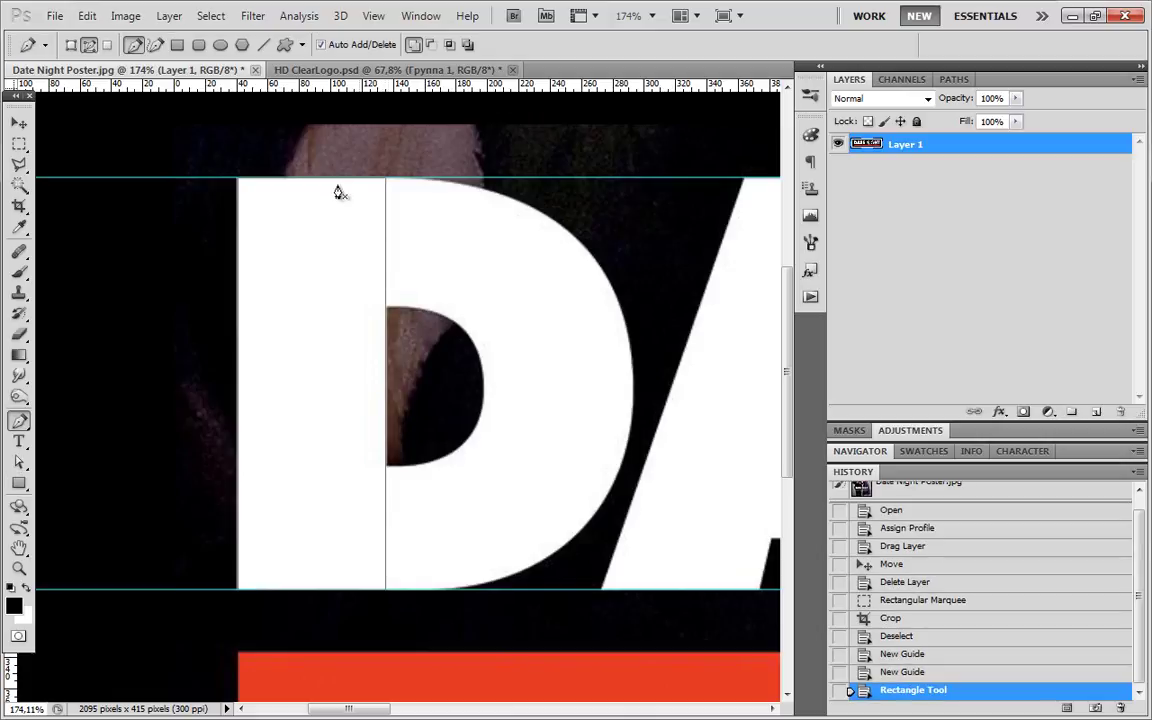
pyautogui.click(335, 179)
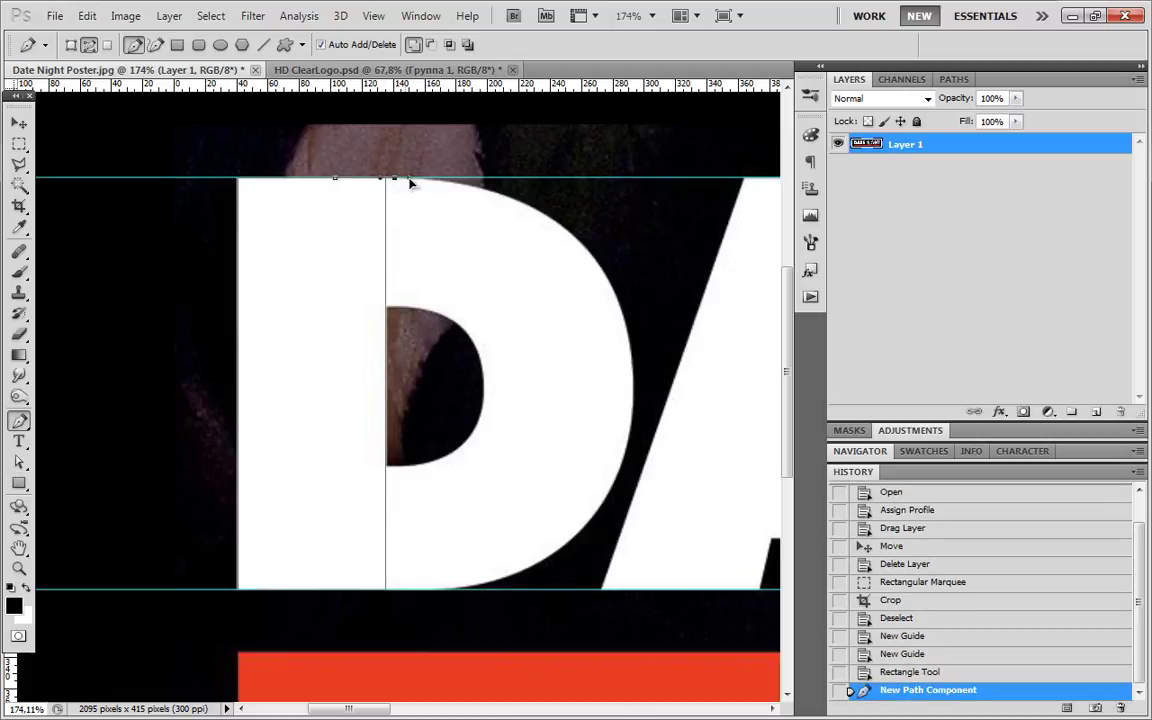
pyautogui.moveTo(409, 178); pyautogui.dragTo(411, 178)
pyautogui.moveTo(633, 385); pyautogui.dragTo(633, 409)
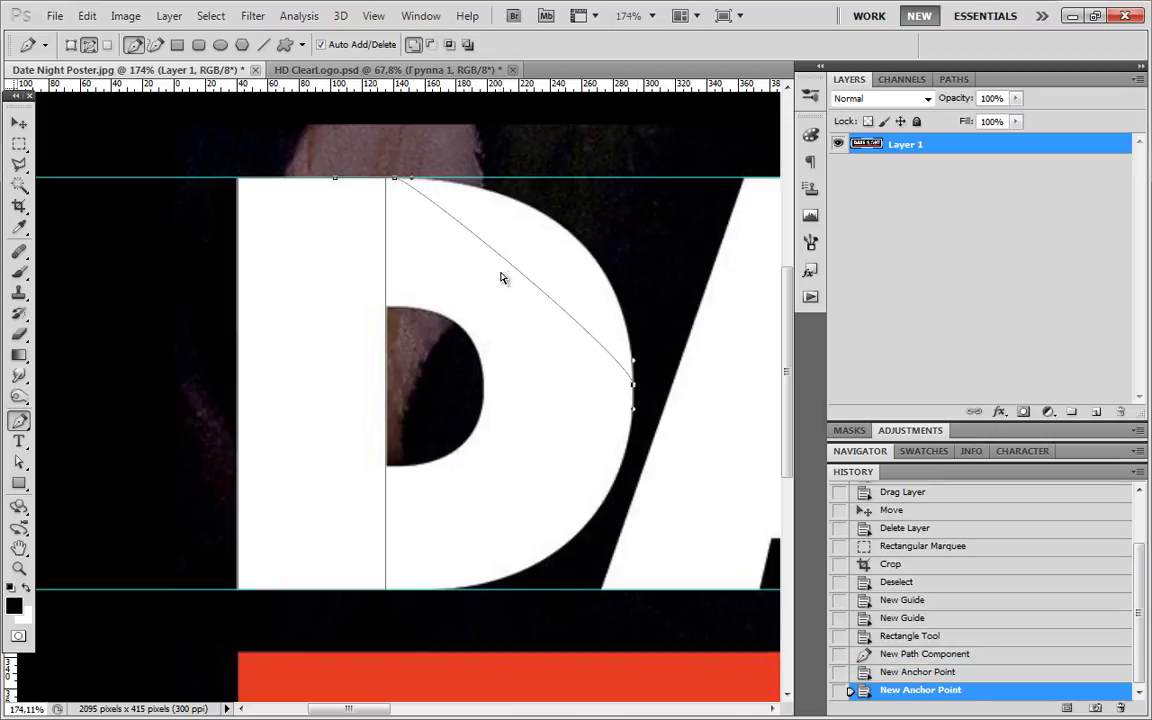
pyautogui.moveTo(519, 276); pyautogui.dragTo(561, 233)
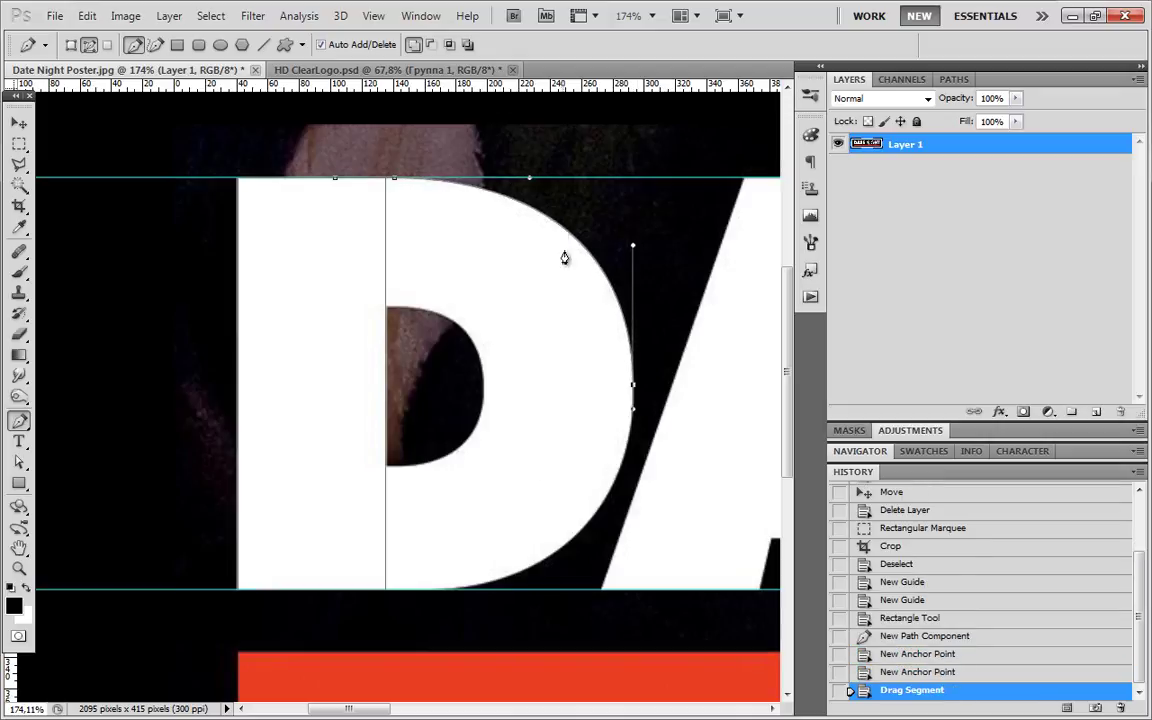
pyautogui.moveTo(437, 603); pyautogui.dragTo(580, 528)
pyautogui.click(364, 590)
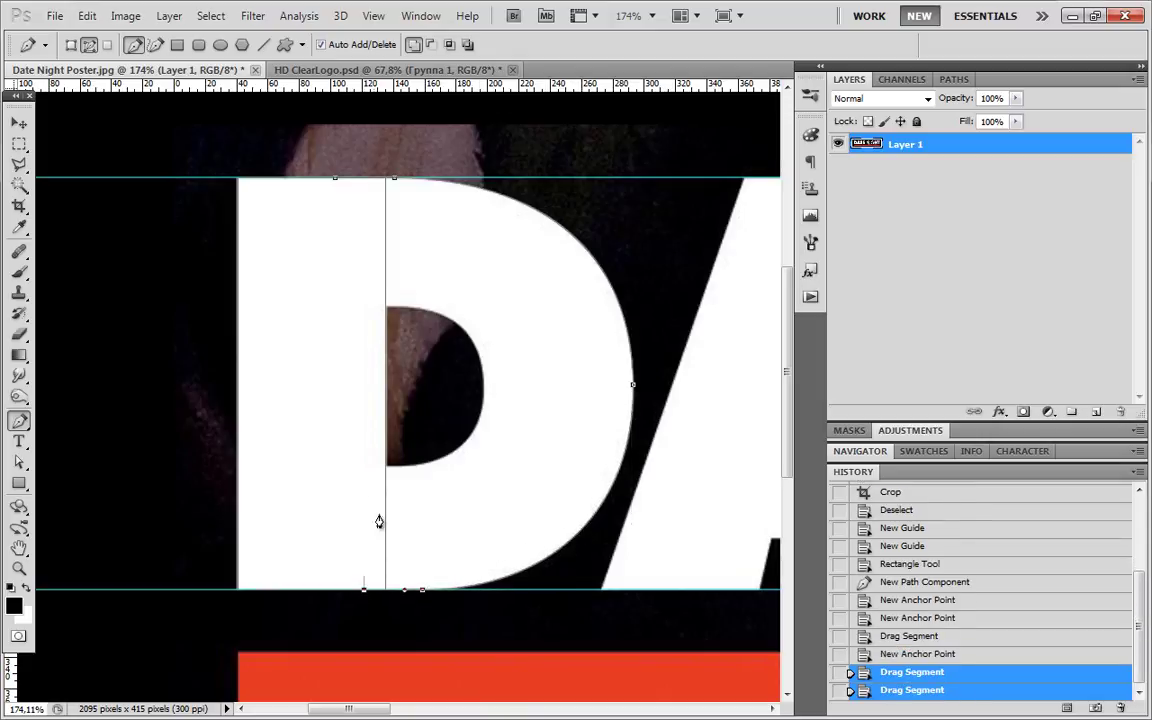
# Continue the path inward and trace the D's inner opening with one curved segment bent to its edge.
pyautogui.click(363, 466)
pyautogui.moveTo(400, 467); pyautogui.dragTo(420, 470)
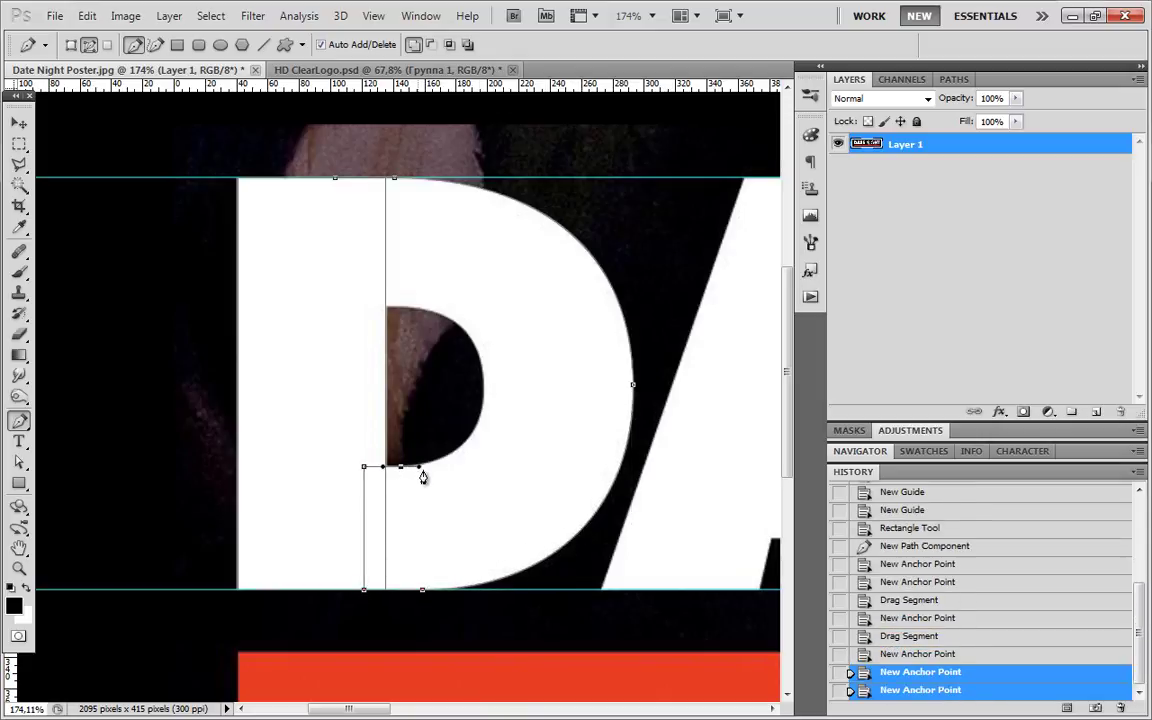
pyautogui.moveTo(390, 312); pyautogui.dragTo(385, 306)
pyautogui.moveTo(415, 404); pyautogui.dragTo(510, 412)
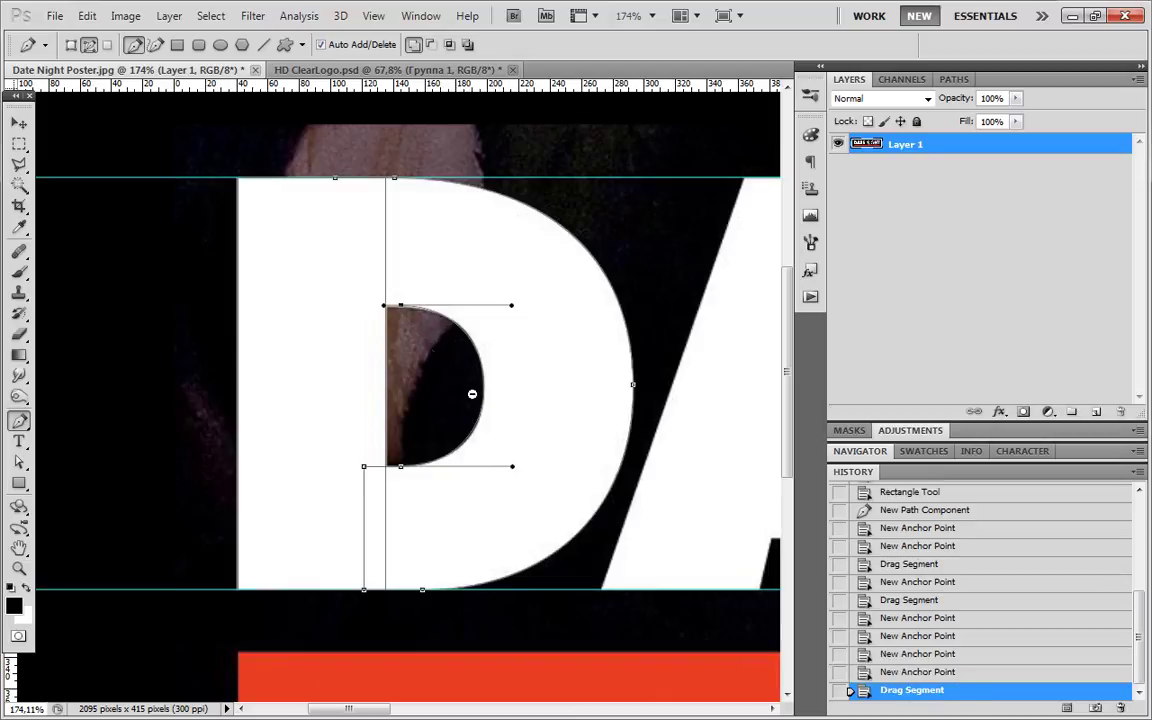
# Add an anchor point at the rightmost edge of the D's inner opening and reshape the curve on both sides of it.
pyautogui.scroll(4, 472, 395)
pyautogui.scroll(-1, 514, 455)
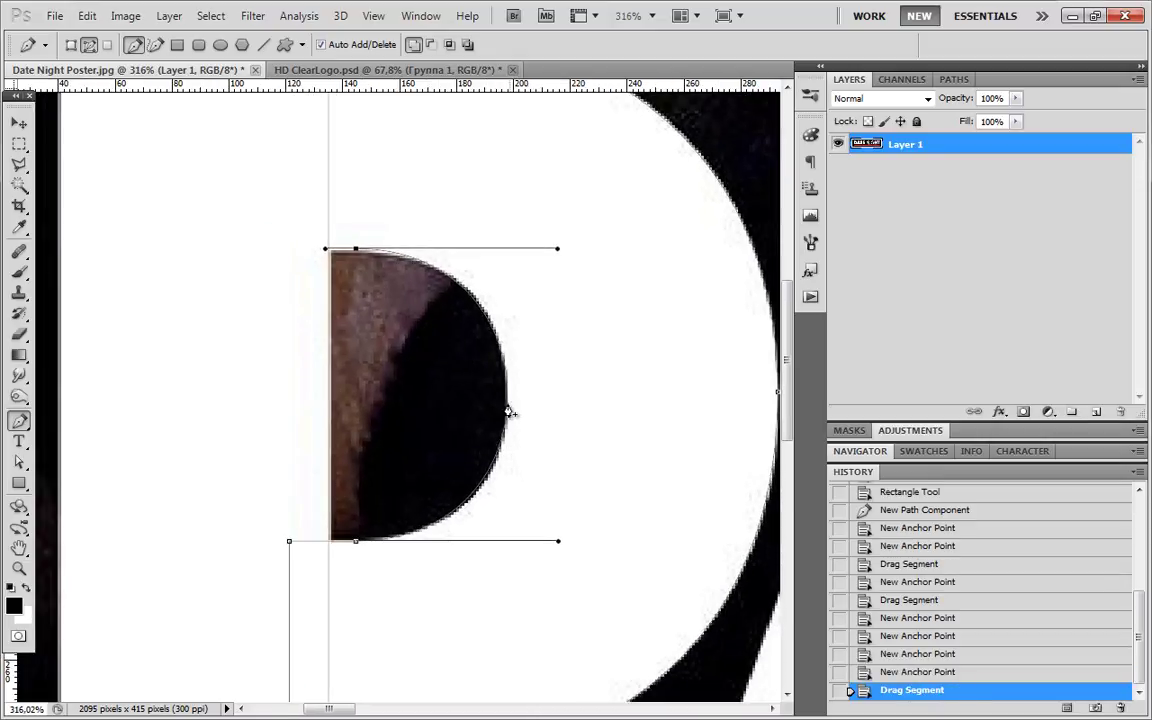
pyautogui.moveTo(507, 411); pyautogui.dragTo(507, 327)
pyautogui.press('Down')
pyautogui.press('Down')
pyautogui.press('Right')
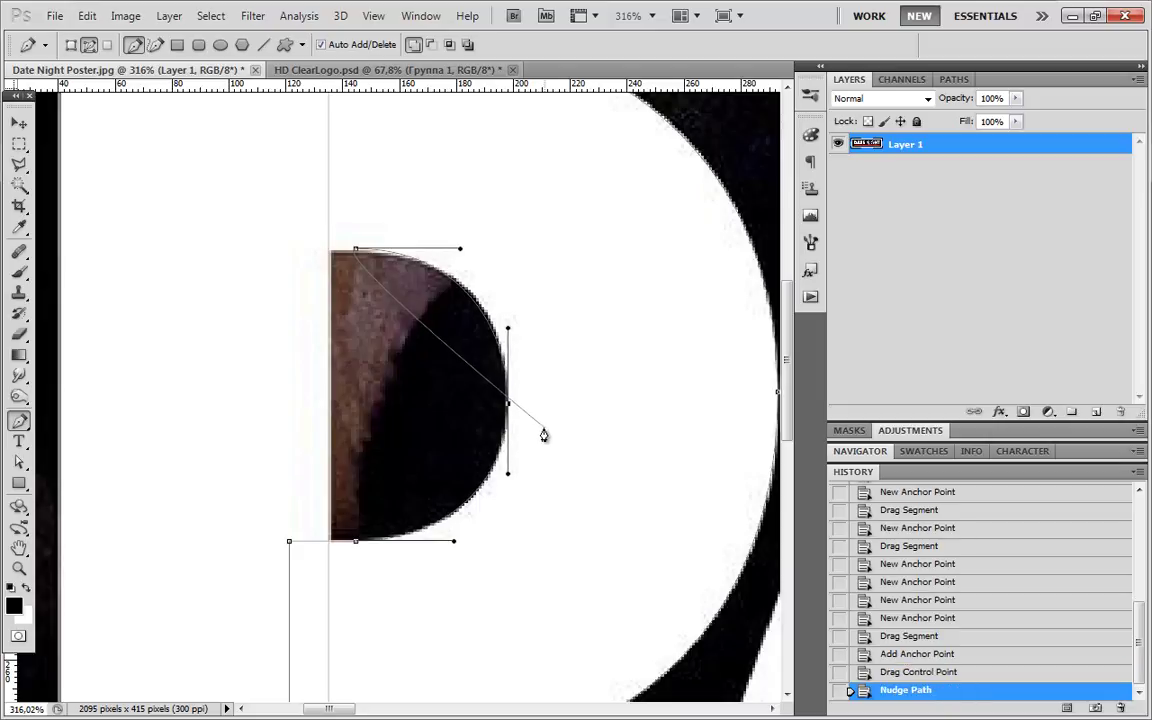
pyautogui.moveTo(470, 304); pyautogui.dragTo(461, 286)
pyautogui.moveTo(458, 508)
pyautogui.mouseDown()
pyautogui.moveTo(471, 514)
pyautogui.moveTo(458, 509)
pyautogui.mouseUp()
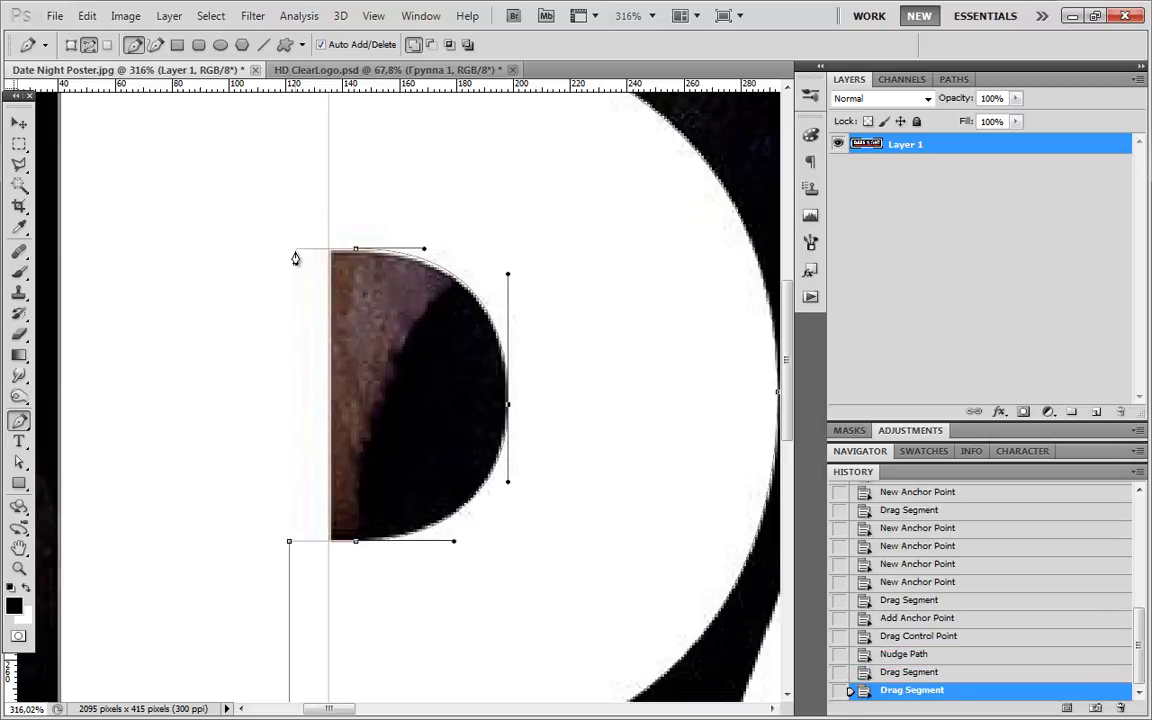
# Extend the path past the upper edge of the D's opening into the stem and close it at the starting point.
pyautogui.click(289, 248)
pyautogui.scroll(-1, 288, 252)
pyautogui.scroll(2, 245, 148)
pyautogui.click(237, 140)
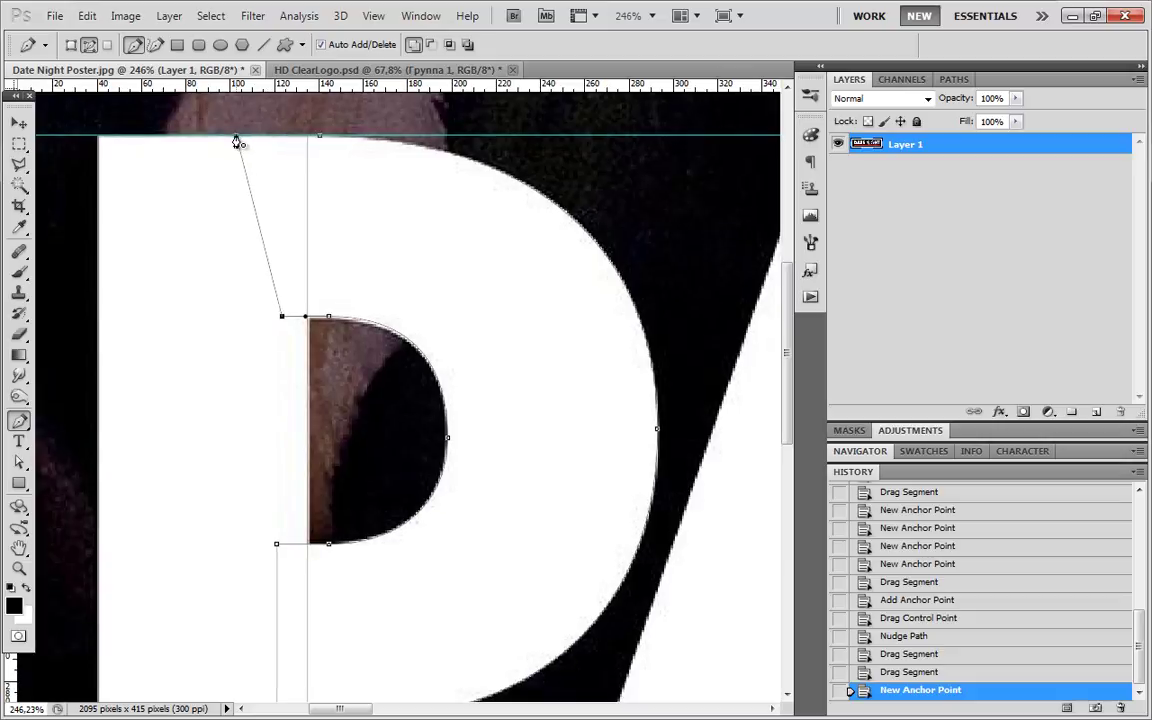
# Switch the screen mode and trace the outer sides and flat top of the letter A with straight Pen segments.
pyautogui.scroll(-1, 445, 302)
pyautogui.press('f')
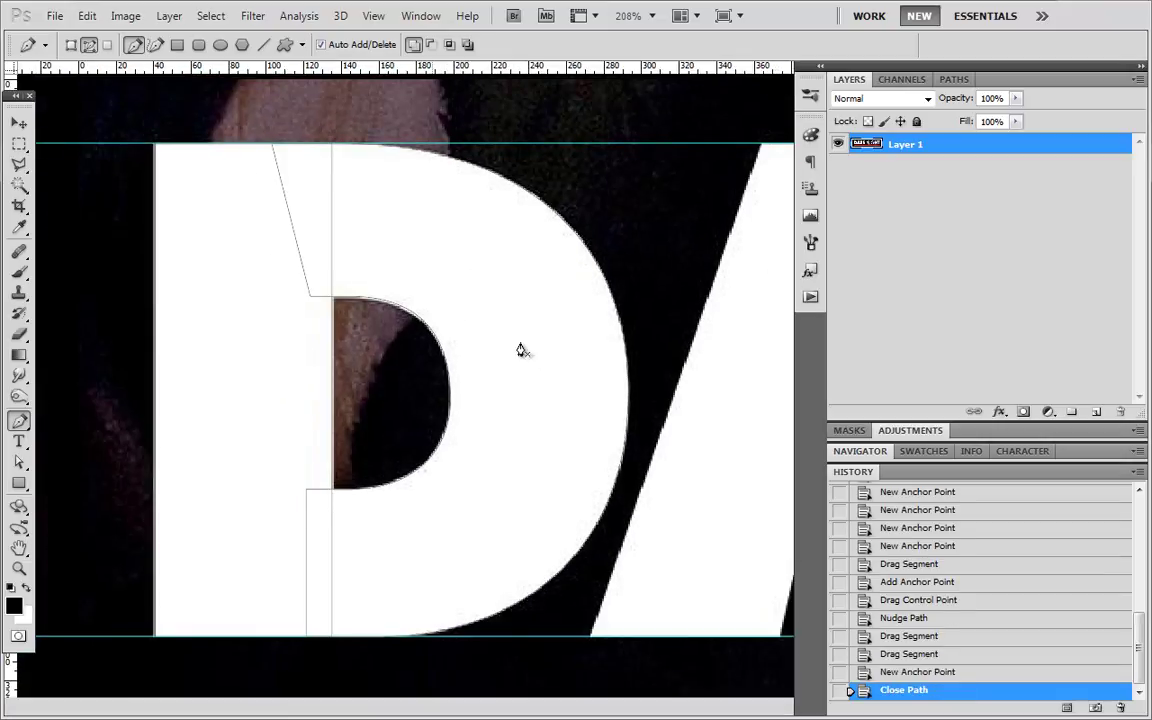
pyautogui.moveTo(669, 346); pyautogui.dragTo(348, 375)
pyautogui.moveTo(273, 363); pyautogui.dragTo(200, 355)
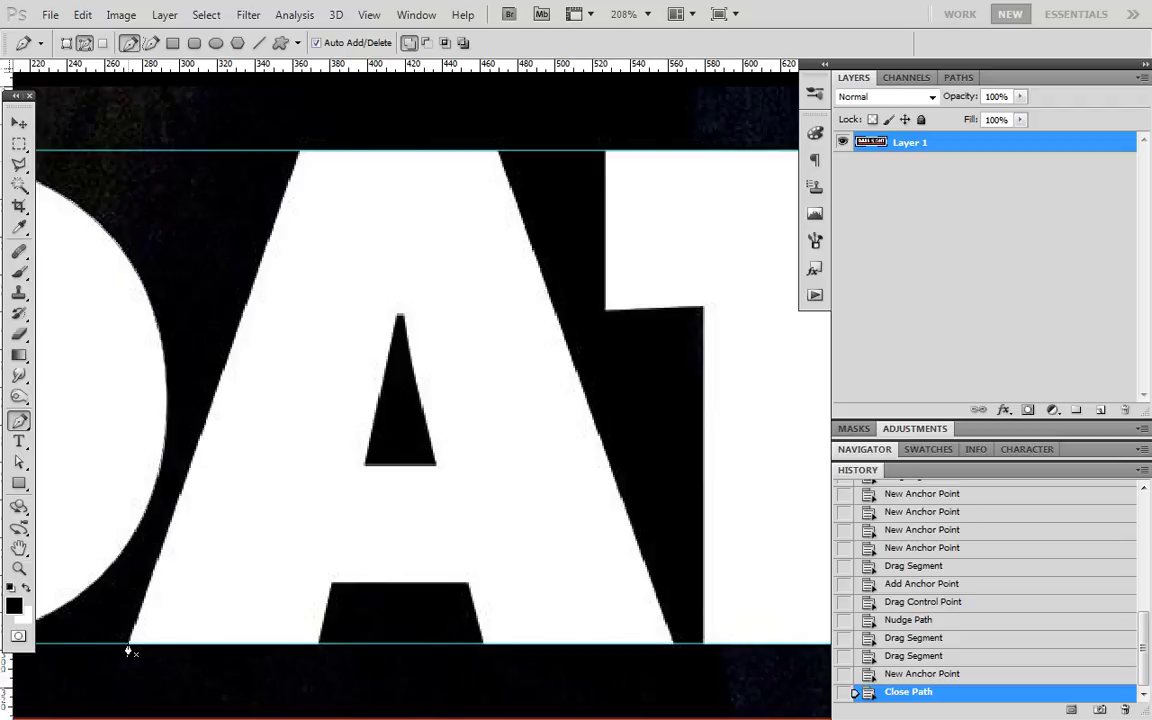
pyautogui.click(128, 643)
pyautogui.click(300, 151)
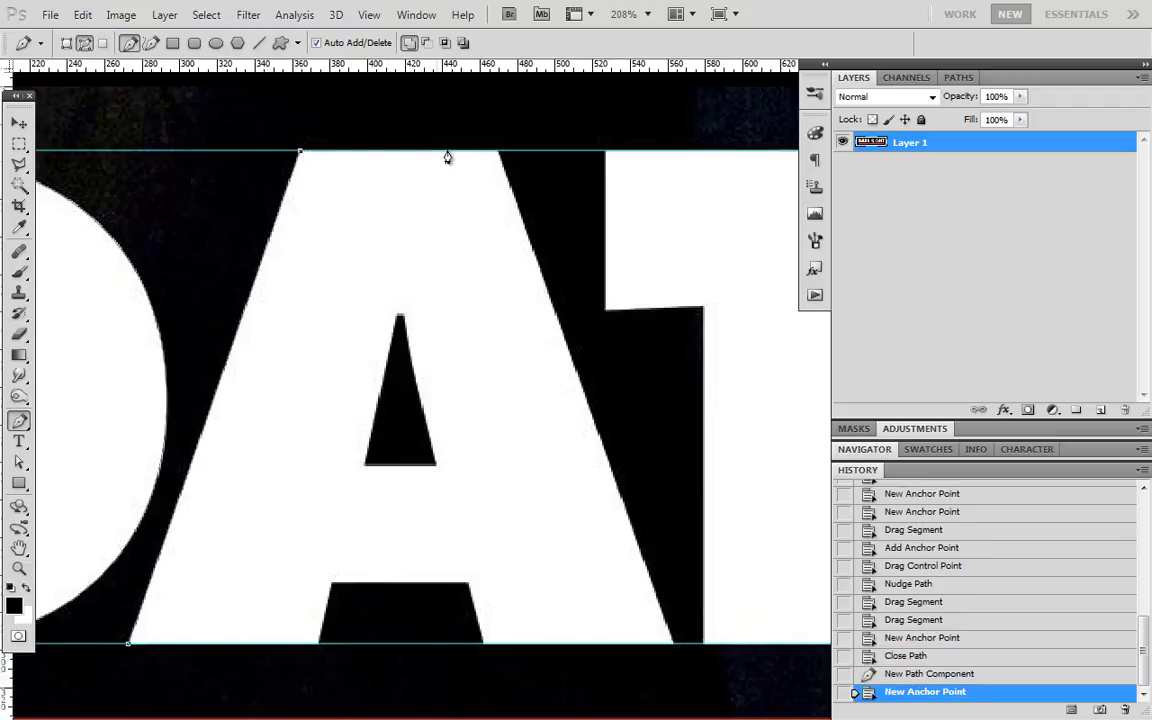
pyautogui.click(497, 152)
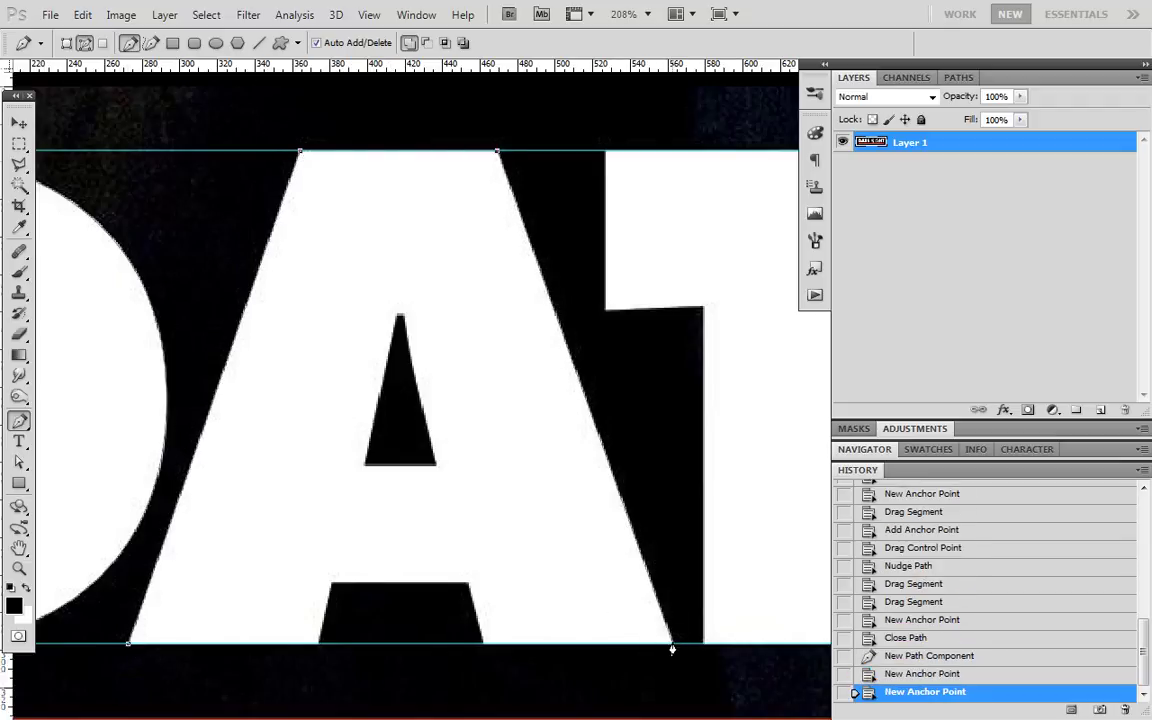
pyautogui.click(673, 644)
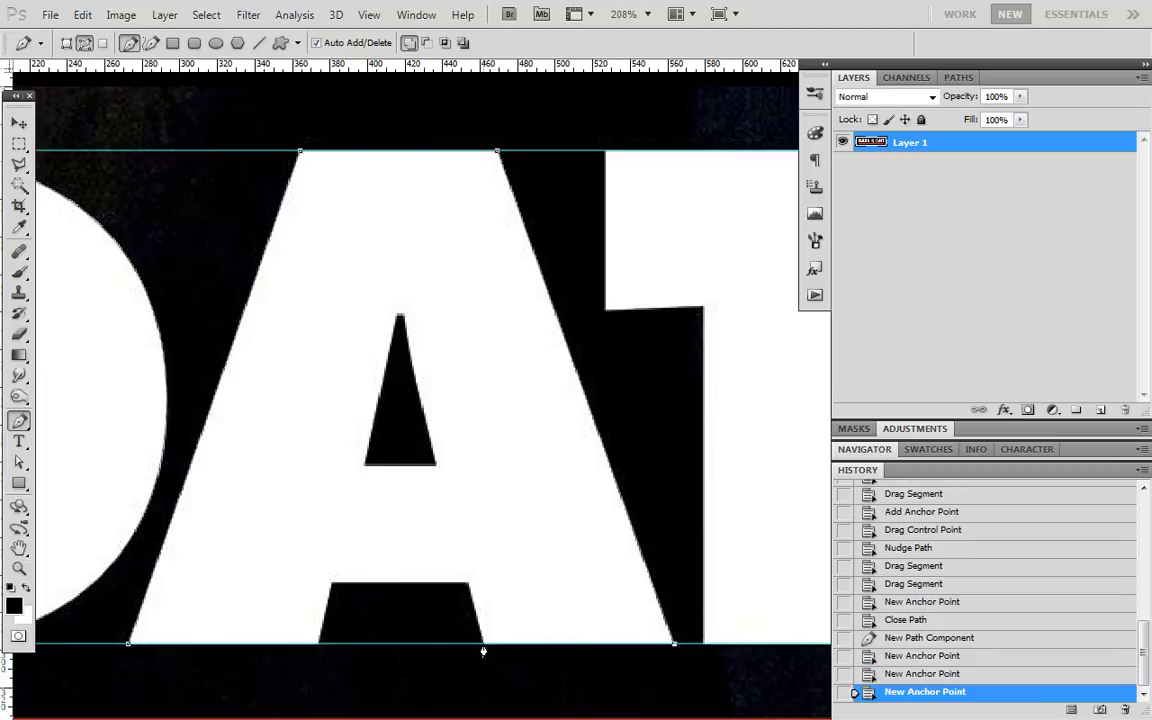
# Trace the A's inner legs up to the apex, close the path, and draw a rectangular path over the crossbar.
pyautogui.click(483, 644)
pyautogui.click(399, 306)
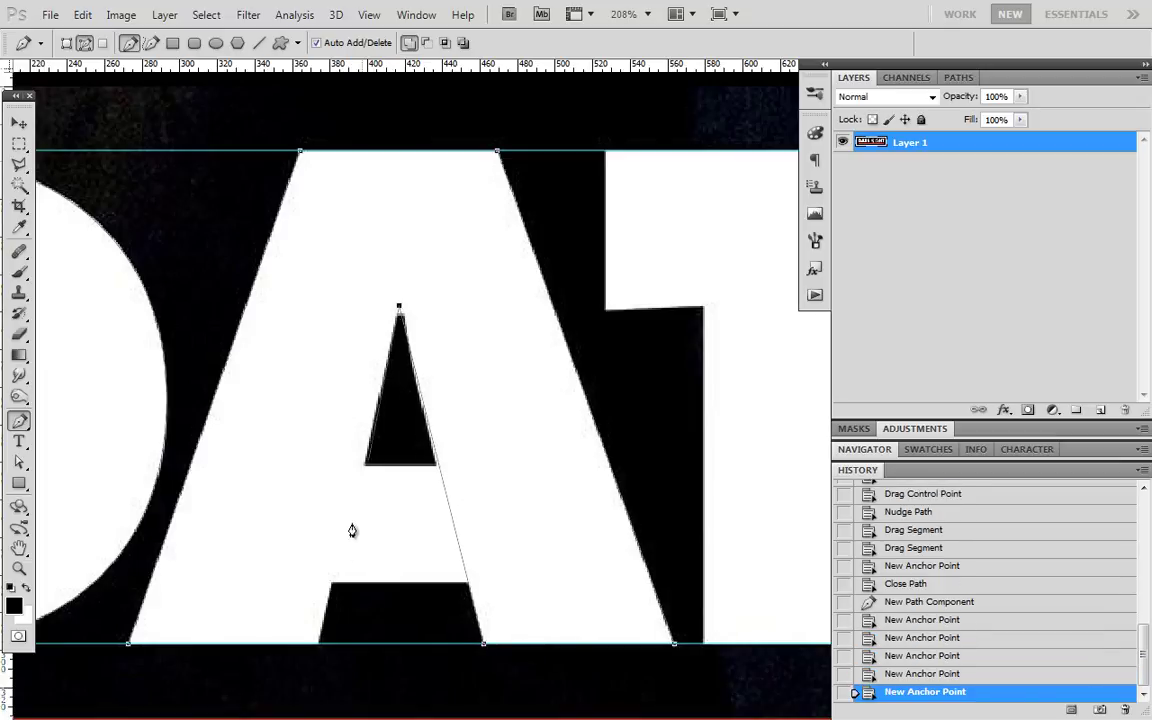
pyautogui.click(318, 644)
pyautogui.press('Right')
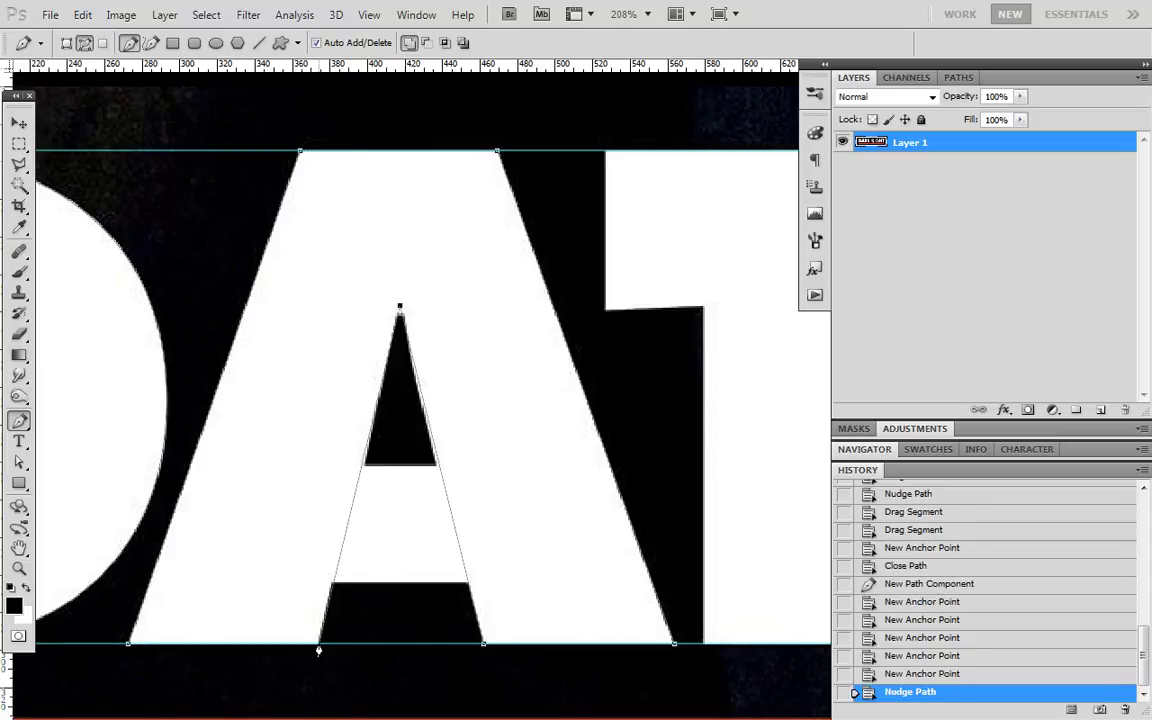
pyautogui.click(318, 651)
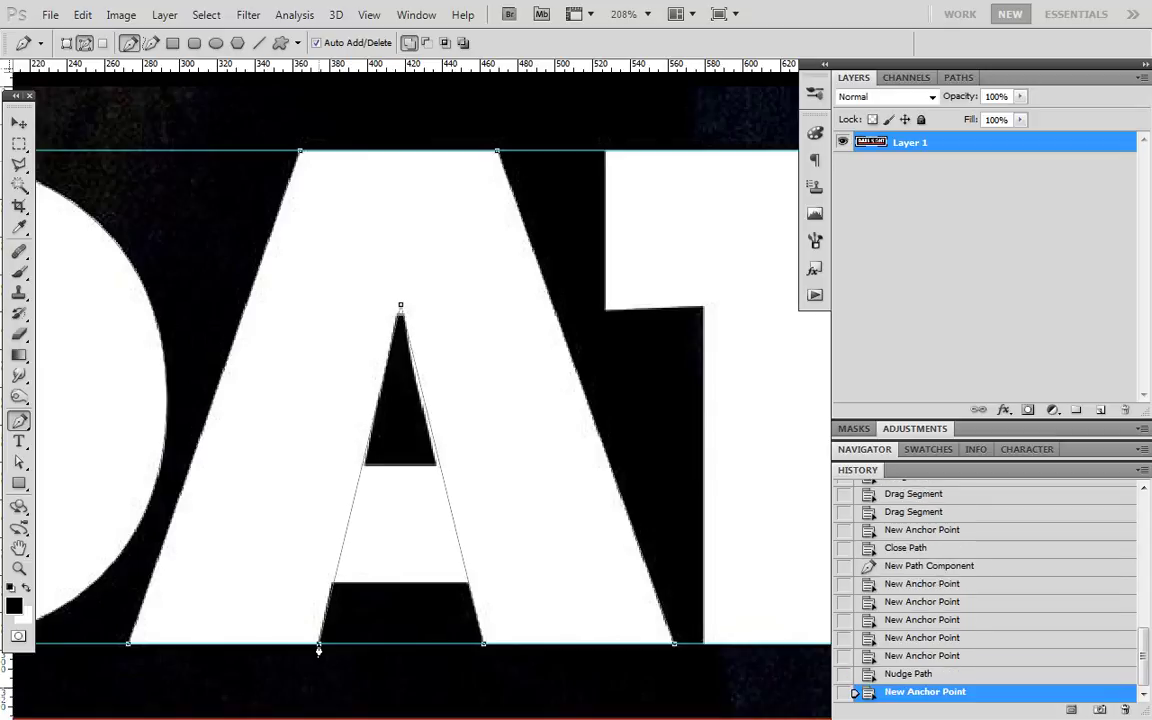
pyautogui.press('Up')
pyautogui.click(132, 651)
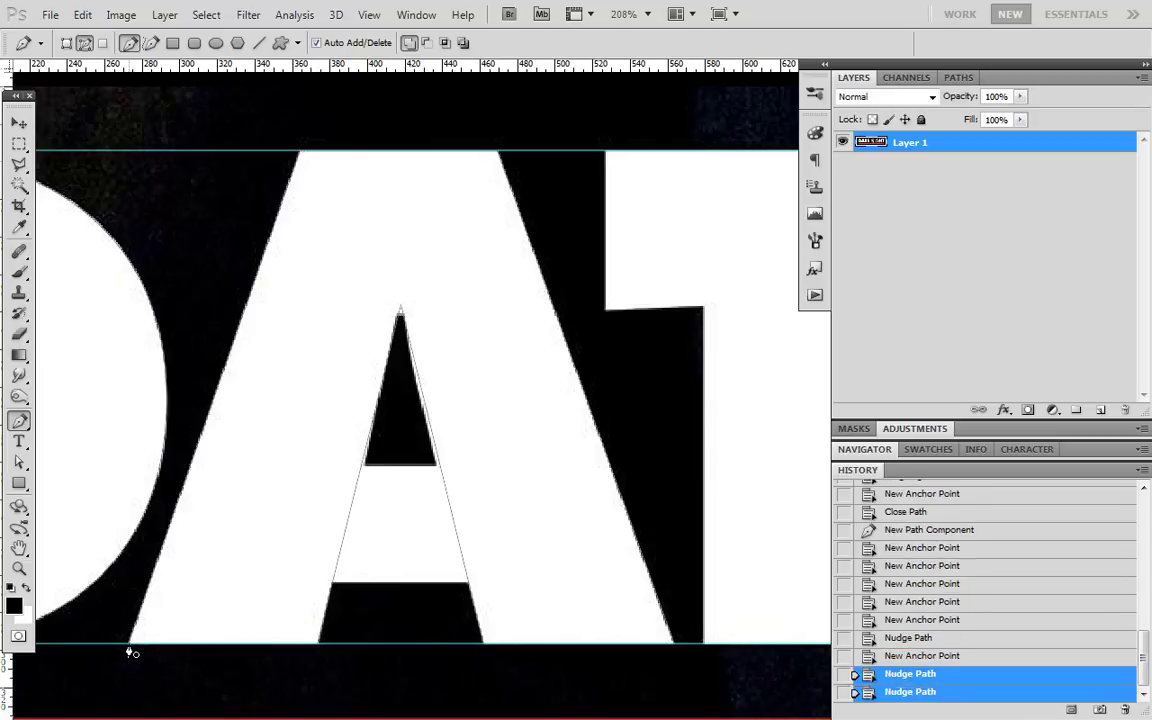
pyautogui.press('u')
pyautogui.moveTo(478, 583); pyautogui.dragTo(311, 467)
# Draw rectangular paths over the vertical stem and the top bar of the letter T.
pyautogui.moveTo(630, 455); pyautogui.dragTo(290, 442)
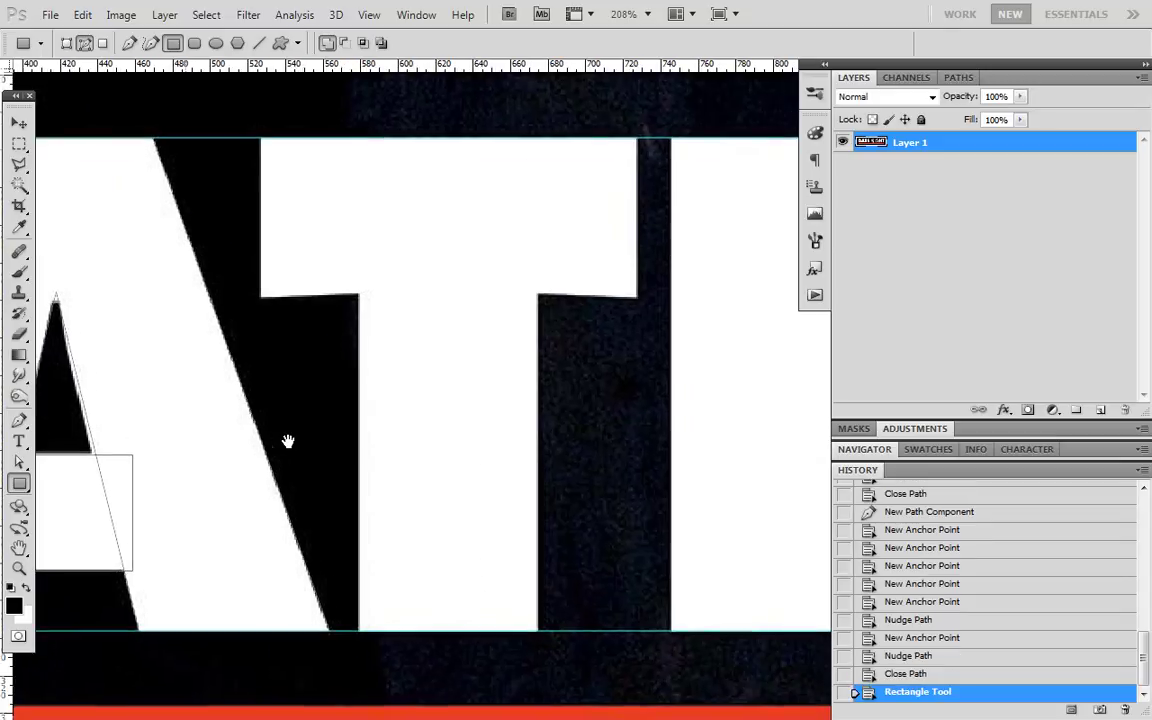
pyautogui.moveTo(534, 630); pyautogui.dragTo(355, 213)
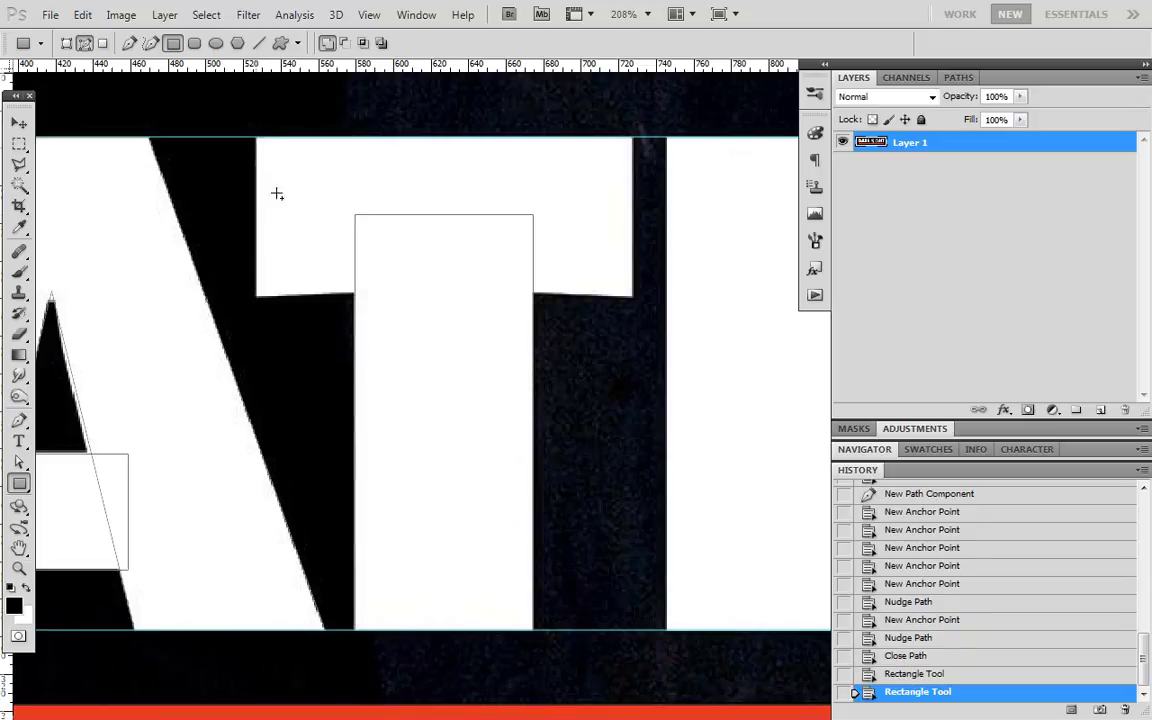
pyautogui.moveTo(256, 137); pyautogui.dragTo(633, 299)
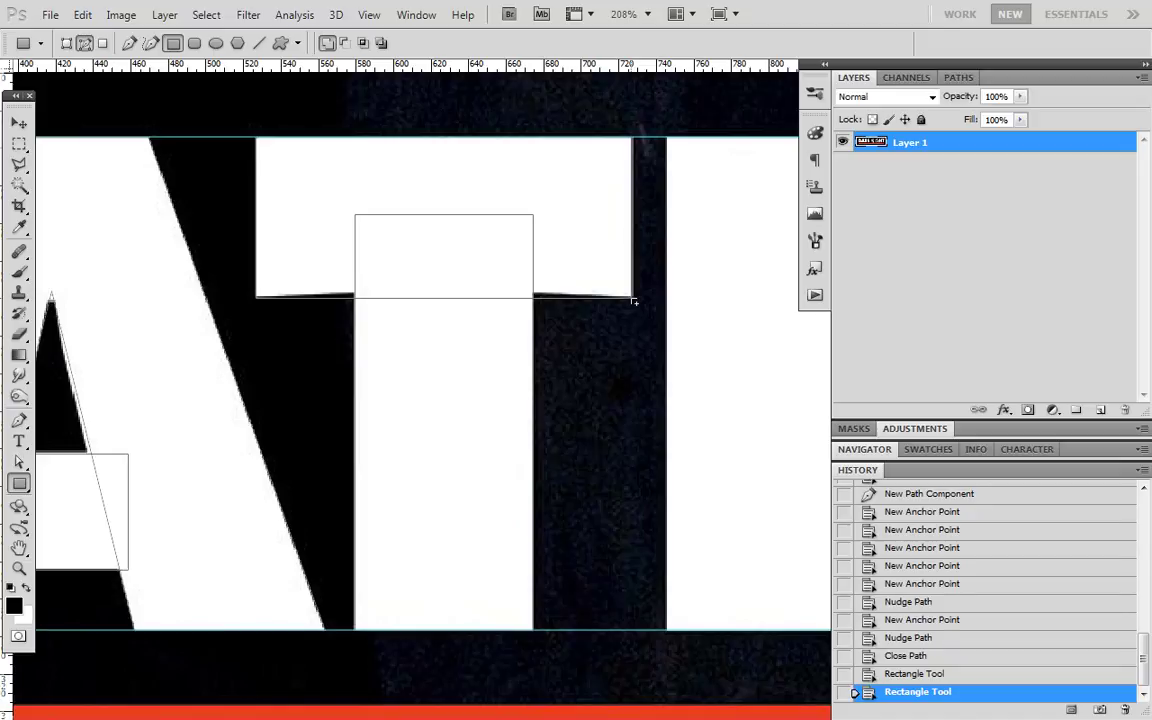
pyautogui.moveTo(632, 298); pyautogui.dragTo(632, 298)
# Add two corner points to the lower edge of the T's top bar and raise them to match its slanted underside.
pyautogui.press('p')
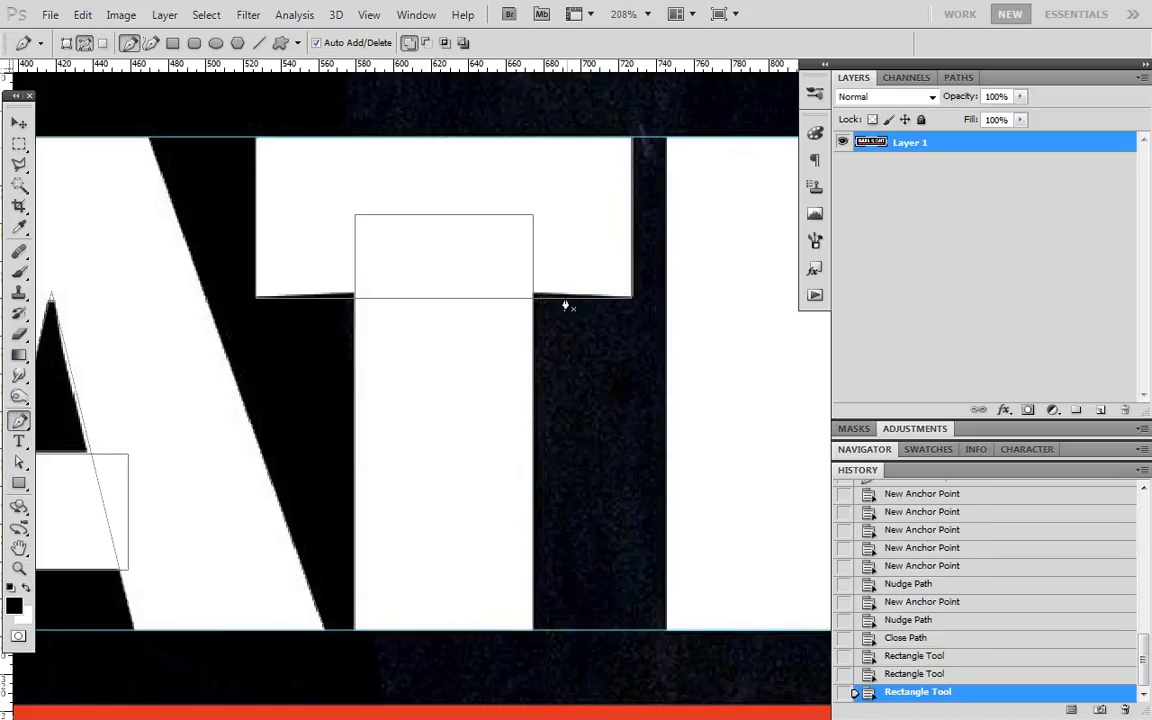
pyautogui.click(516, 298)
pyautogui.keyDown('alt'); pyautogui.click(352, 298); pyautogui.keyUp('alt')
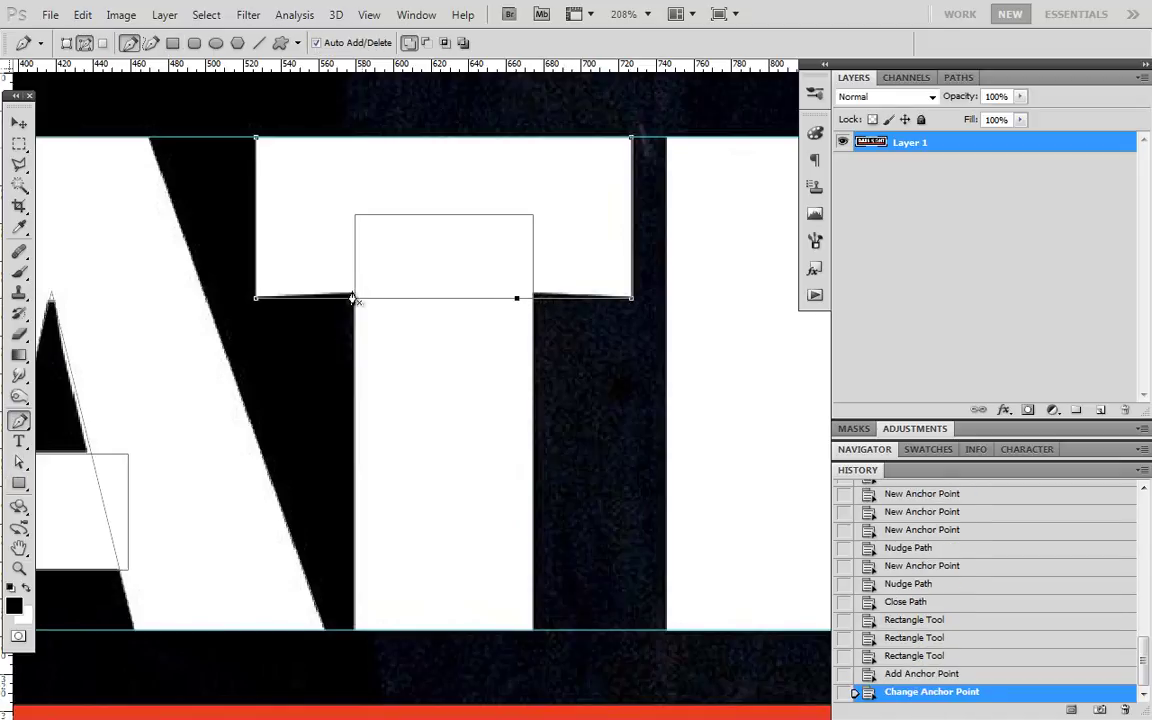
pyautogui.click(378, 299)
pyautogui.keyDown('alt'); pyautogui.click(378, 299); pyautogui.keyUp('alt')
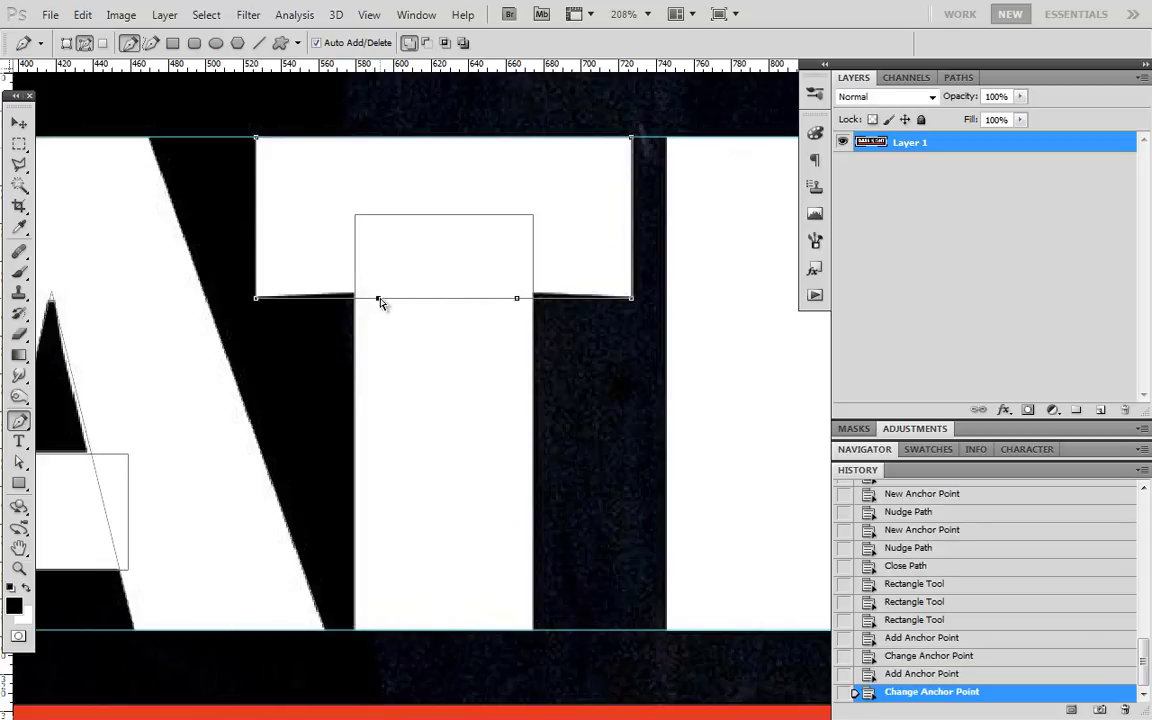
pyautogui.moveTo(378, 298); pyautogui.dragTo(379, 290)
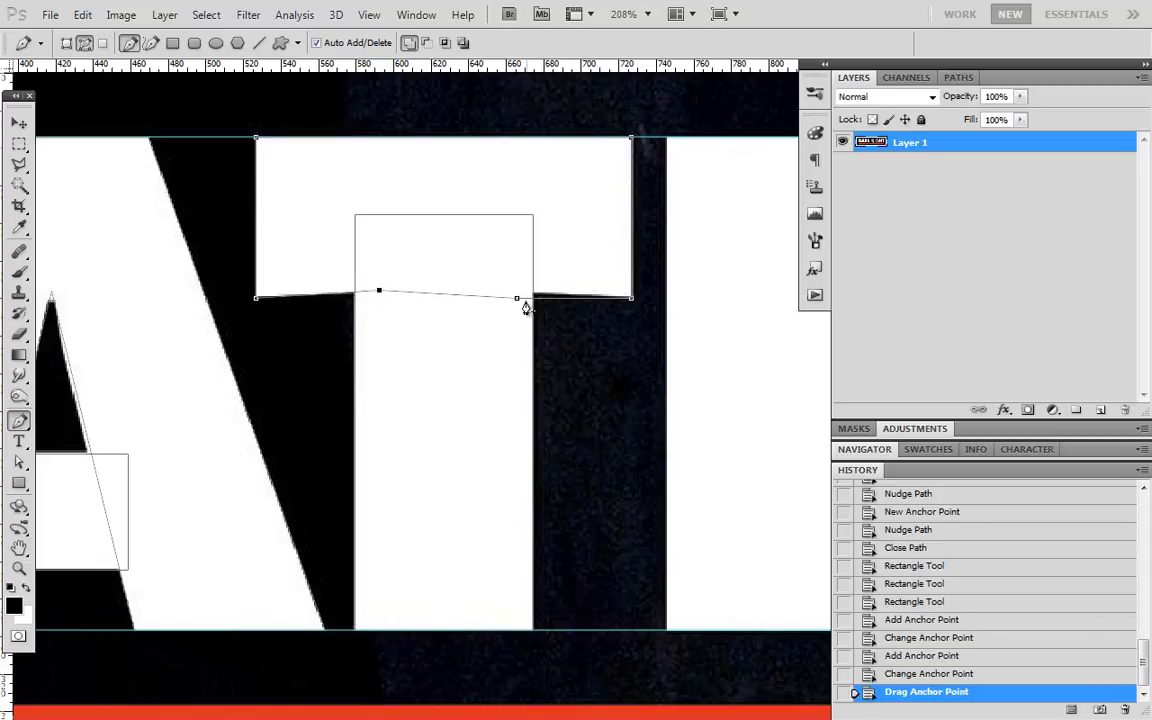
pyautogui.moveTo(518, 300); pyautogui.dragTo(519, 292)
pyautogui.moveTo(686, 309); pyautogui.dragTo(237, 314)
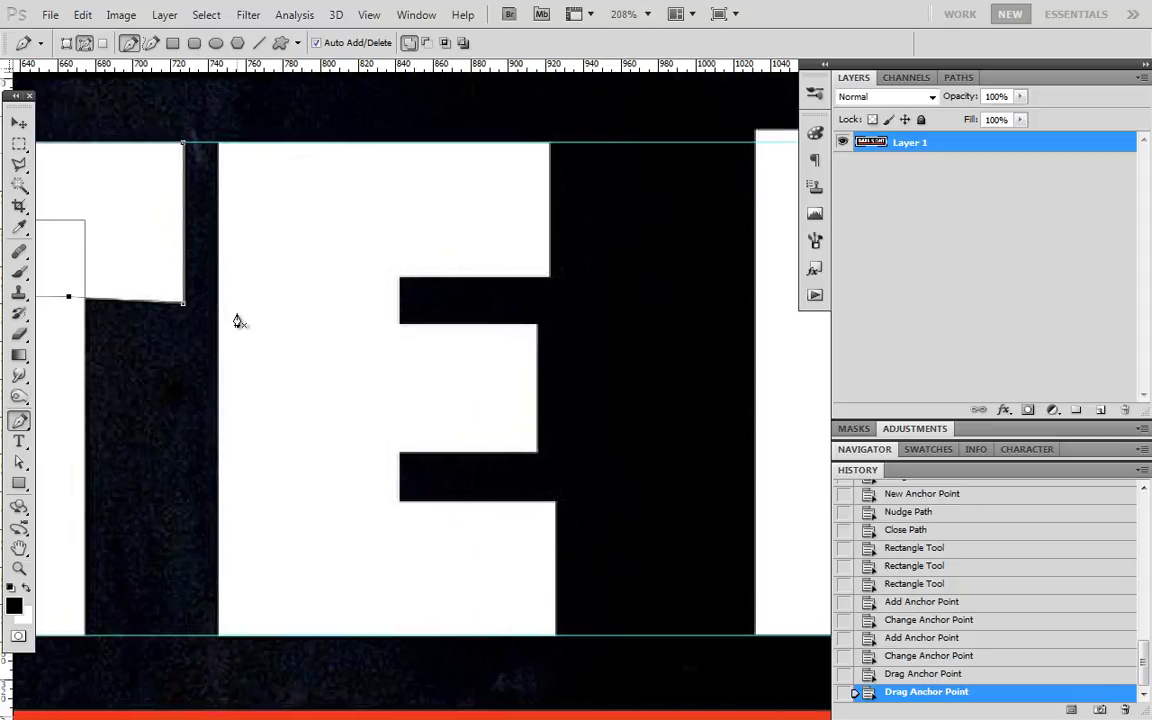
# Draw rectangular paths over the letter E's vertical stem and its bottom, middle and top arms.
pyautogui.press('u')
pyautogui.moveTo(219, 143); pyautogui.dragTo(400, 638)
pyautogui.moveTo(557, 504); pyautogui.dragTo(352, 636)
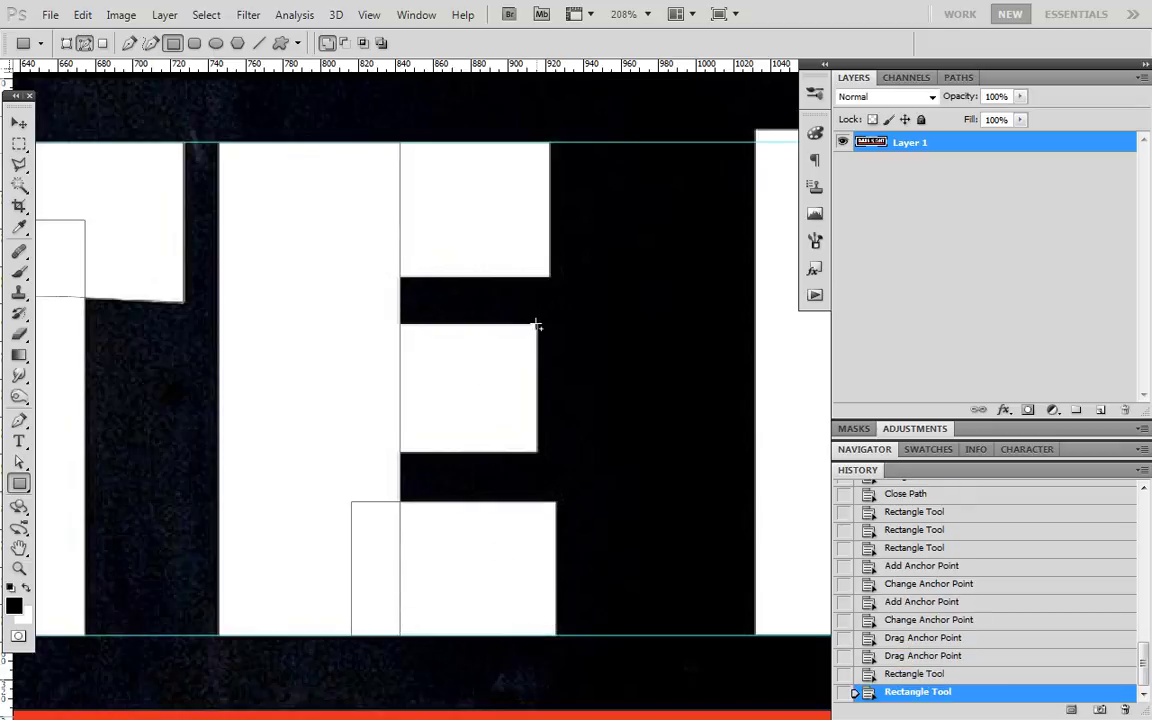
pyautogui.moveTo(536, 325); pyautogui.dragTo(376, 452)
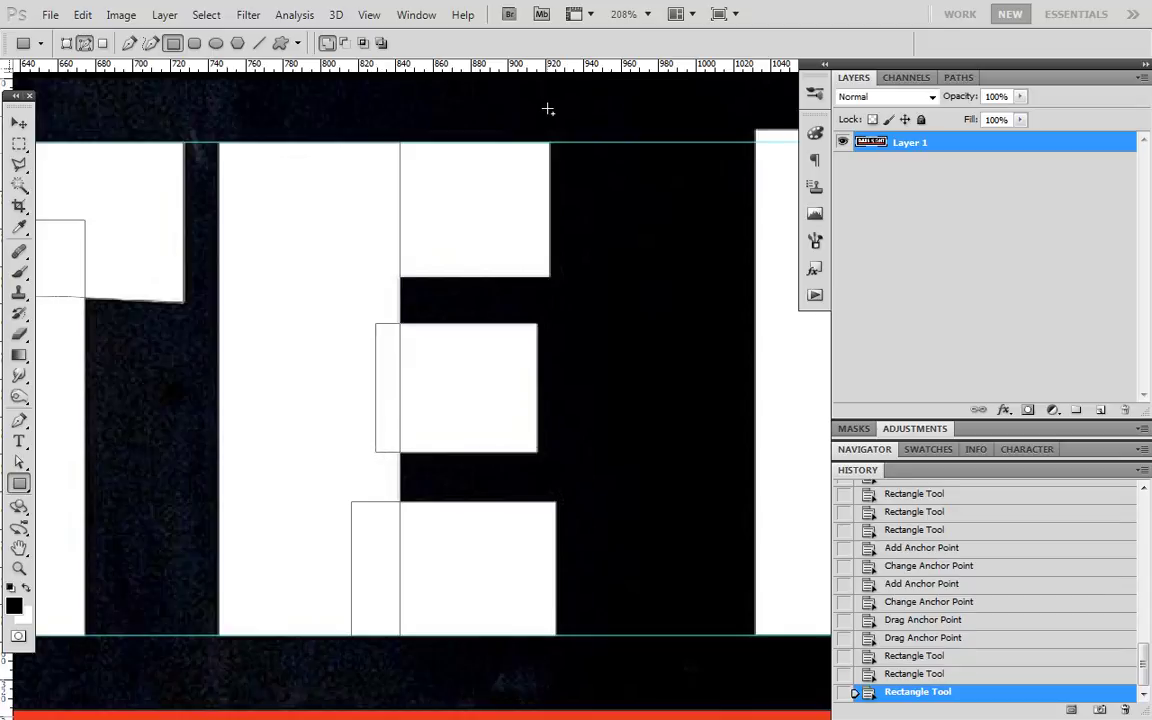
pyautogui.moveTo(549, 143); pyautogui.dragTo(374, 276)
# Draw rectangular paths over the two vertical stems of the letter N.
pyautogui.press('space')
pyautogui.moveTo(659, 315); pyautogui.dragTo(147, 296)
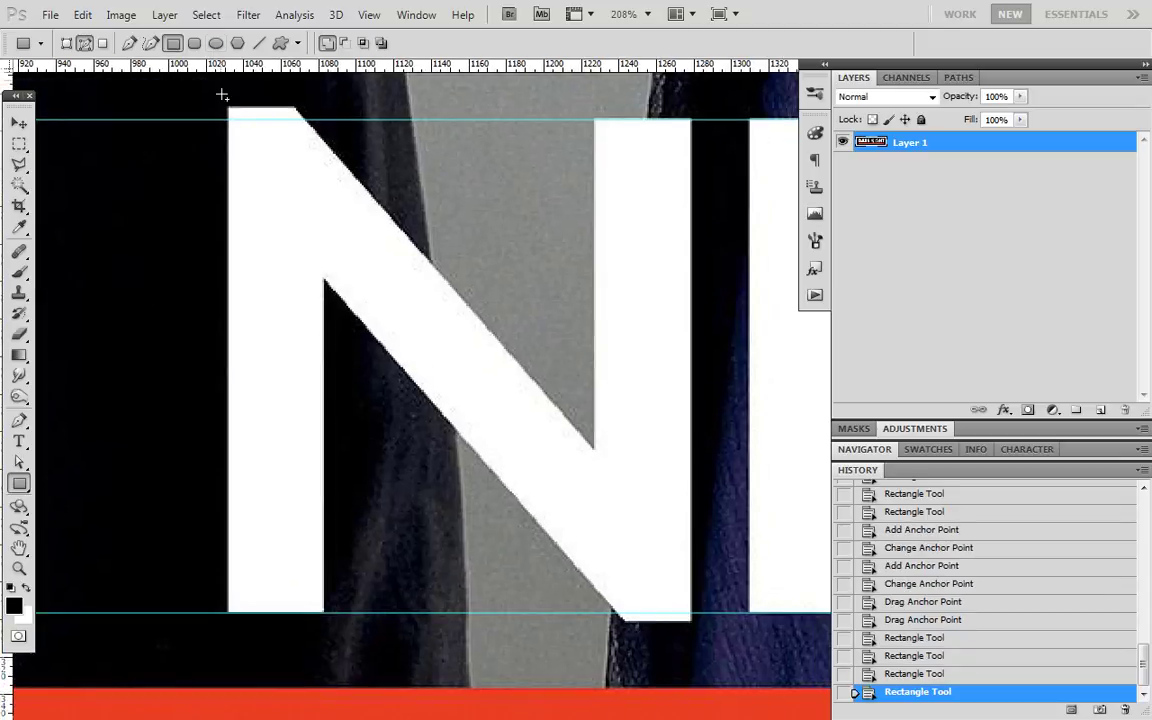
pyautogui.moveTo(268, 281); pyautogui.dragTo(324, 612)
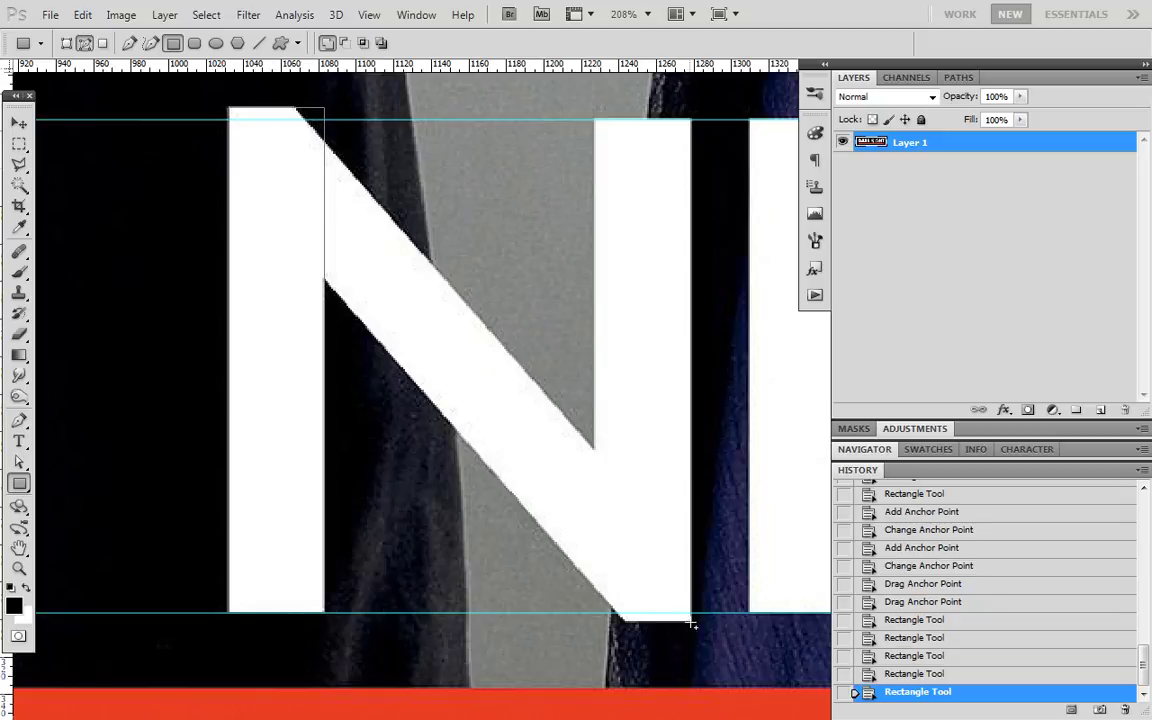
pyautogui.moveTo(647, 474); pyautogui.dragTo(597, 124)
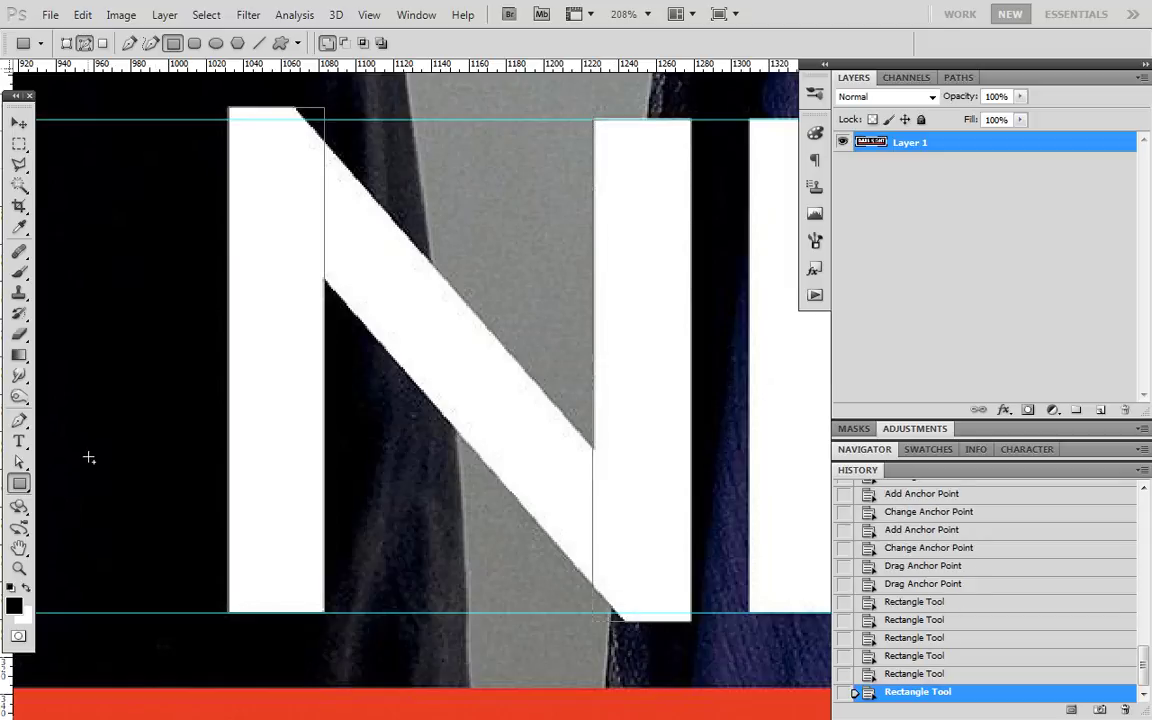
# Add corner anchor points on both N stem paths at the four places where the diagonal's edges meet them.
pyautogui.click(19, 420)
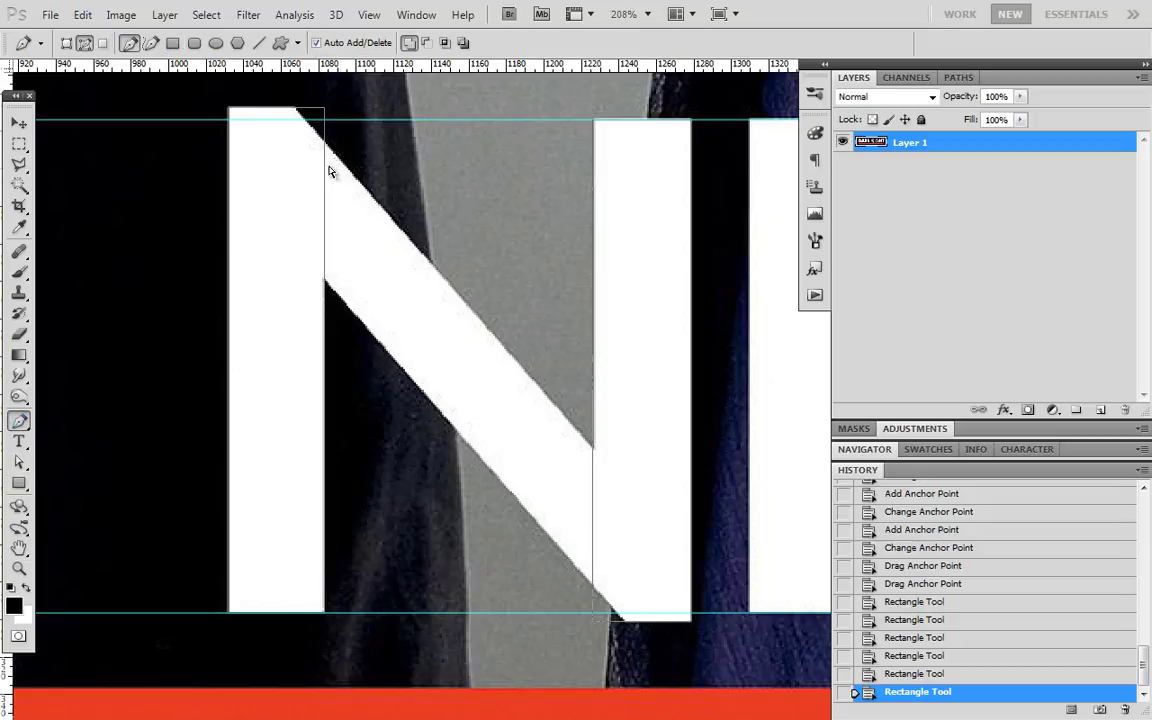
pyautogui.click(293, 108)
pyautogui.keyDown('alt'); pyautogui.click(293, 108); pyautogui.keyUp('alt')
pyautogui.click(323, 287)
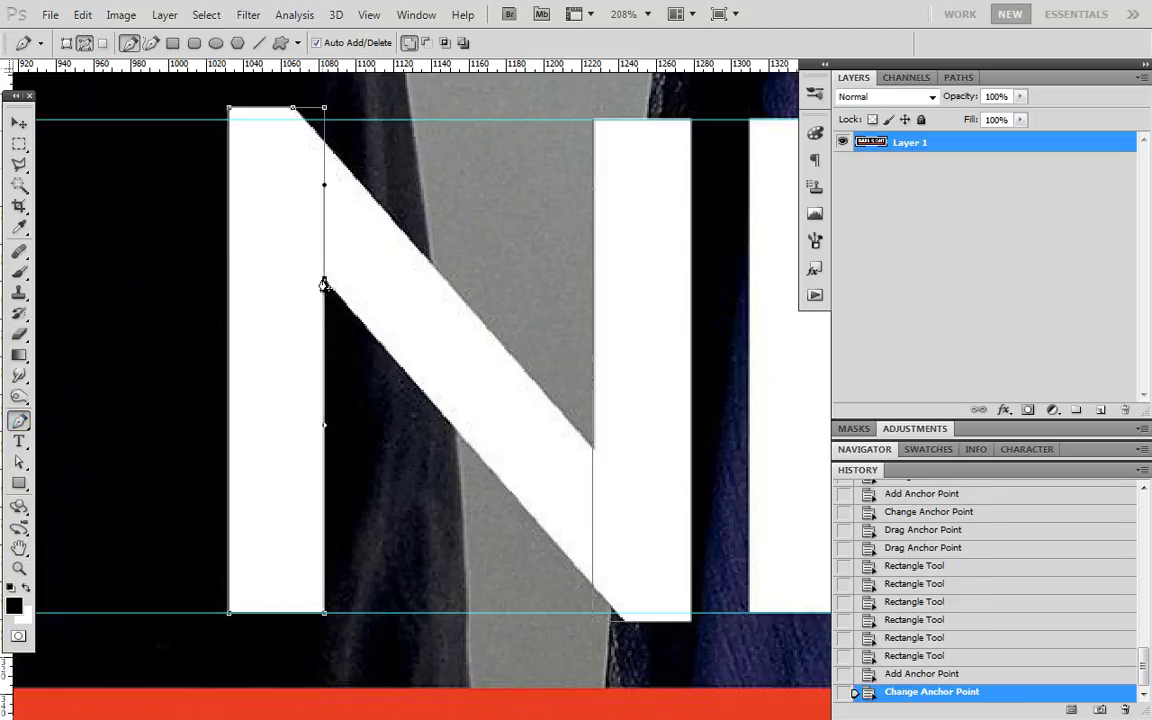
pyautogui.keyDown('alt'); pyautogui.click(323, 285); pyautogui.keyUp('alt')
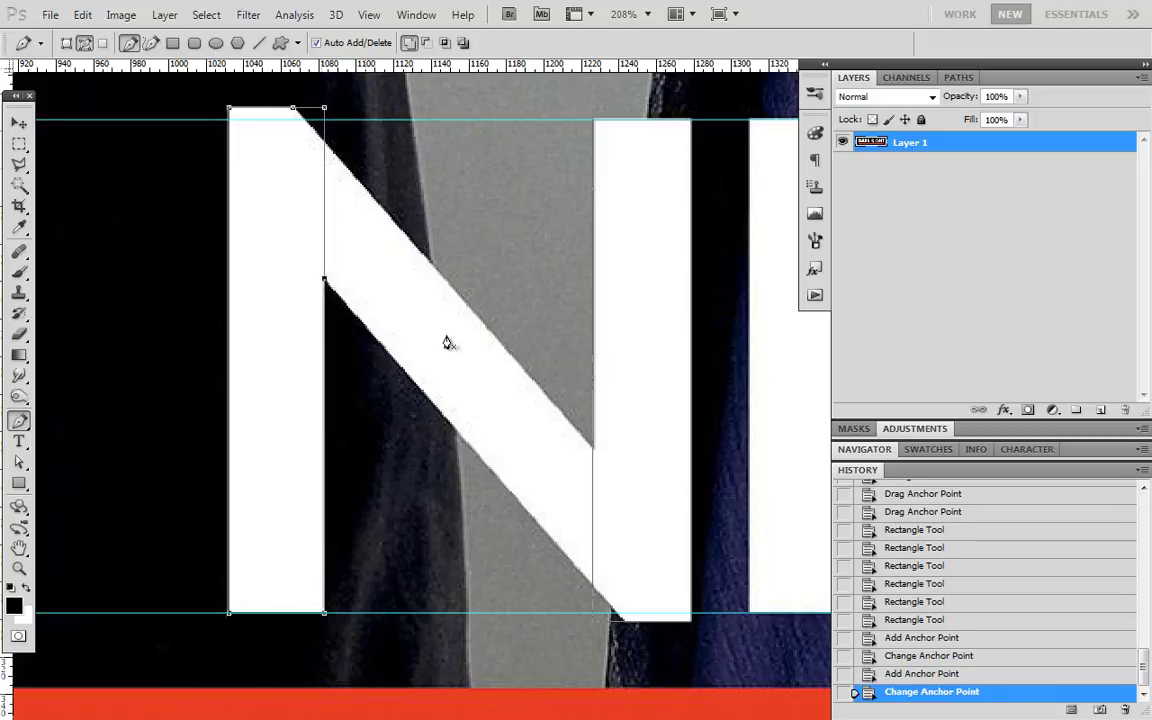
pyautogui.click(594, 455)
pyautogui.keyDown('alt'); pyautogui.click(594, 455); pyautogui.keyUp('alt')
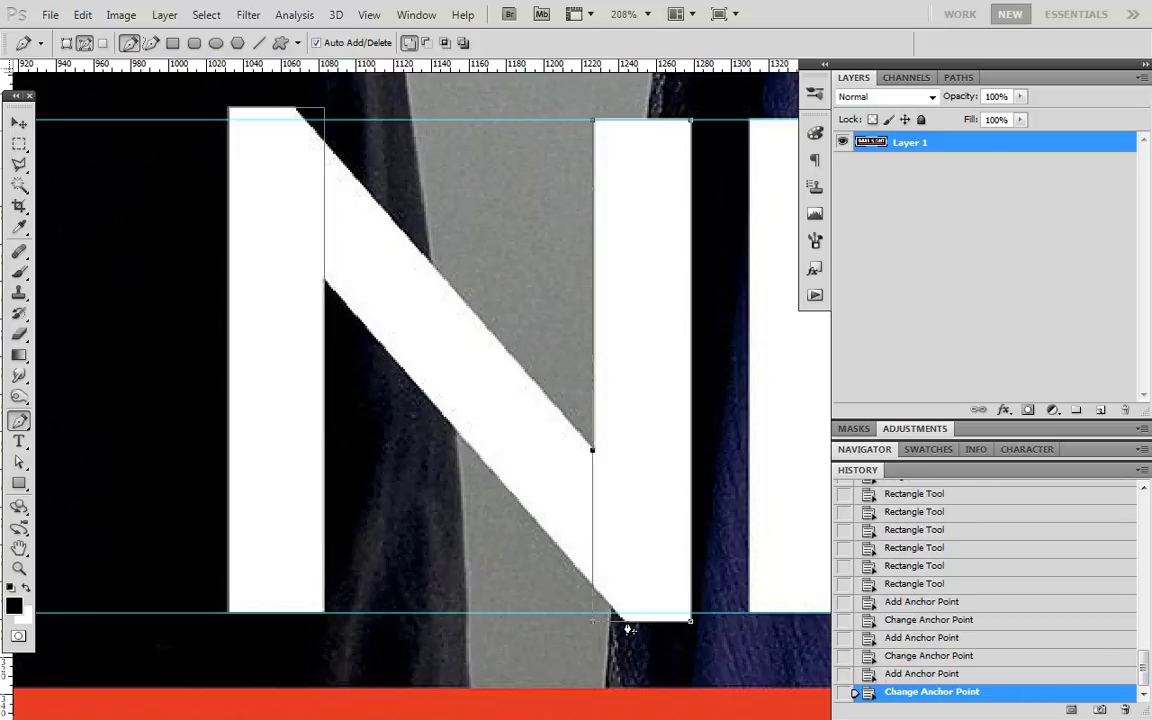
pyautogui.click(624, 622)
pyautogui.keyDown('alt'); pyautogui.click(624, 622); pyautogui.keyUp('alt')
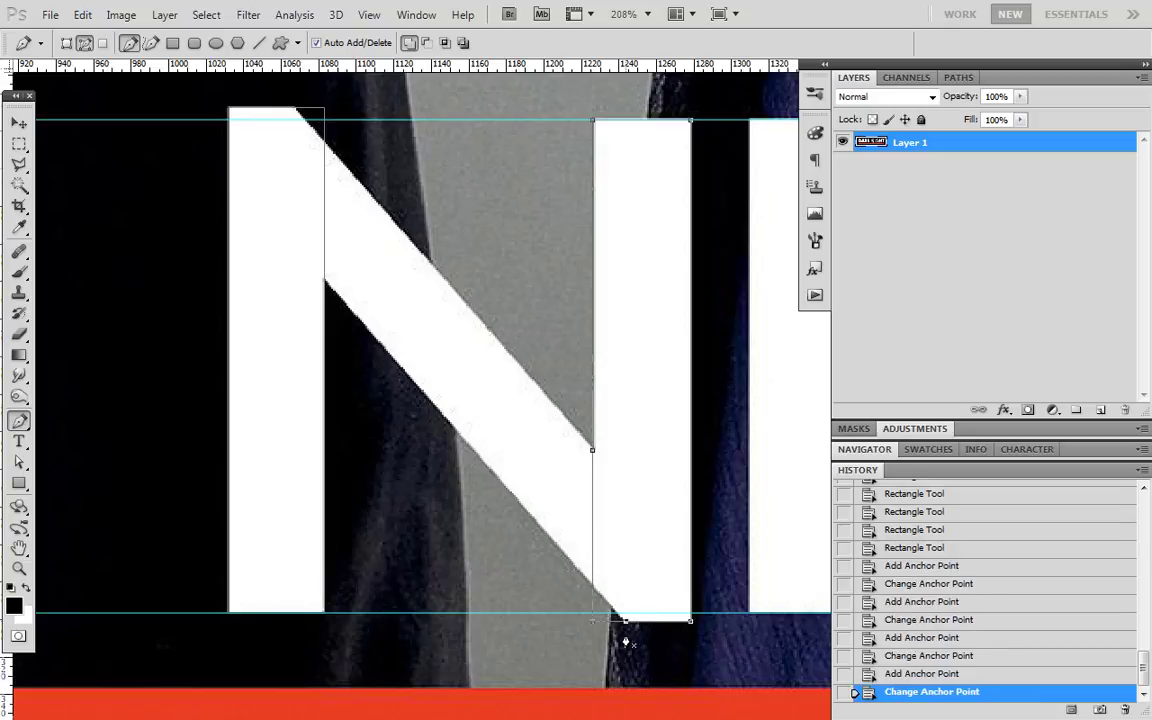
# Delete the surplus parts of both N stem paths between the new corner points, leaving each path open toward the diagonal.
pyautogui.click(18, 462)
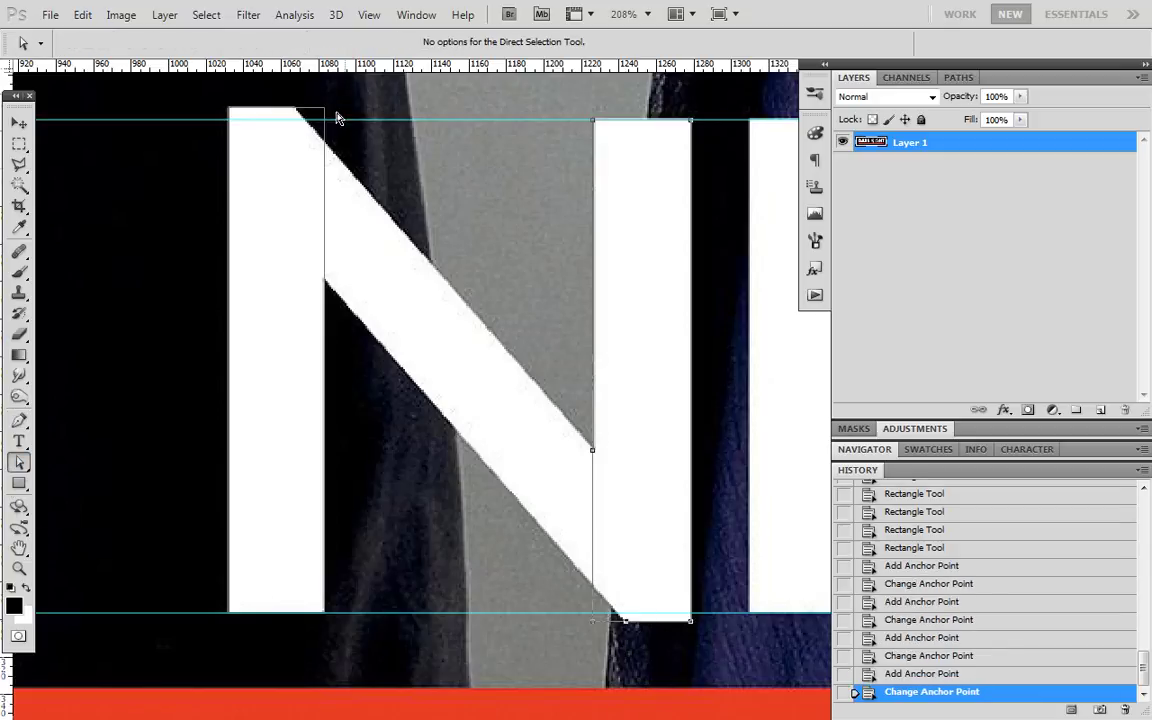
pyautogui.moveTo(316, 199); pyautogui.dragTo(316, 199)
pyautogui.press('Delete')
pyautogui.moveTo(545, 503); pyautogui.dragTo(545, 501)
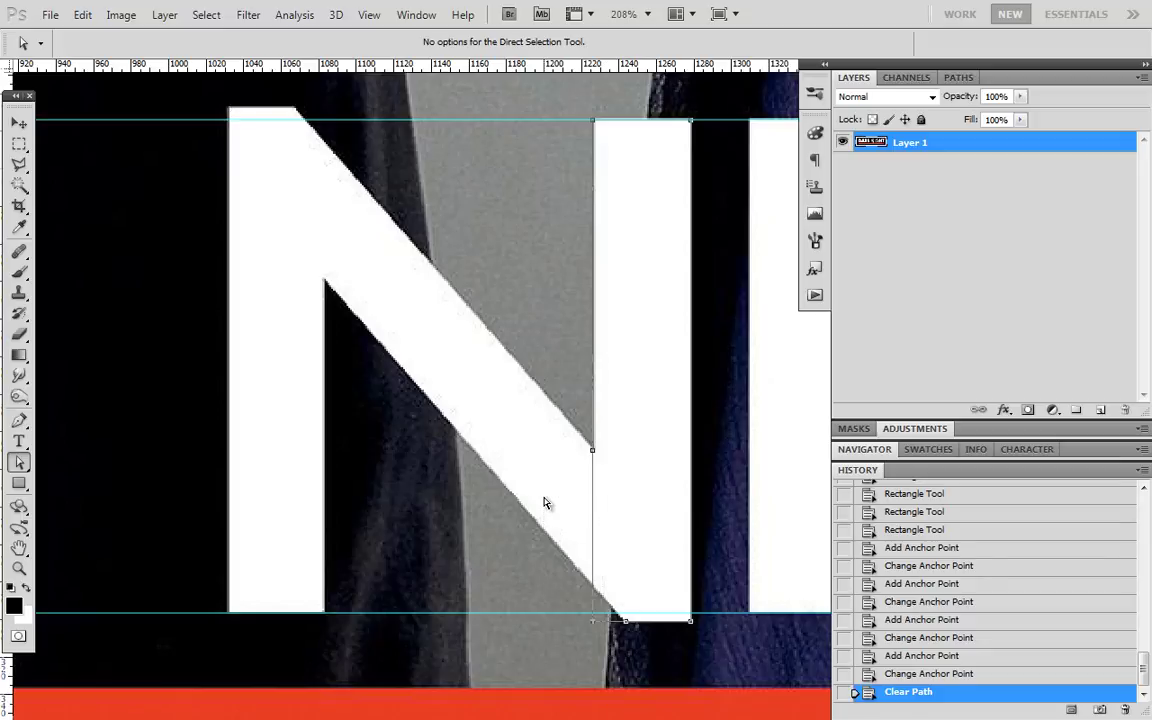
pyautogui.press('Delete')
# Join the two open N stem paths along both edges of the diagonal with the Pen tool, closing the letter's outline.
pyautogui.click(18, 420)
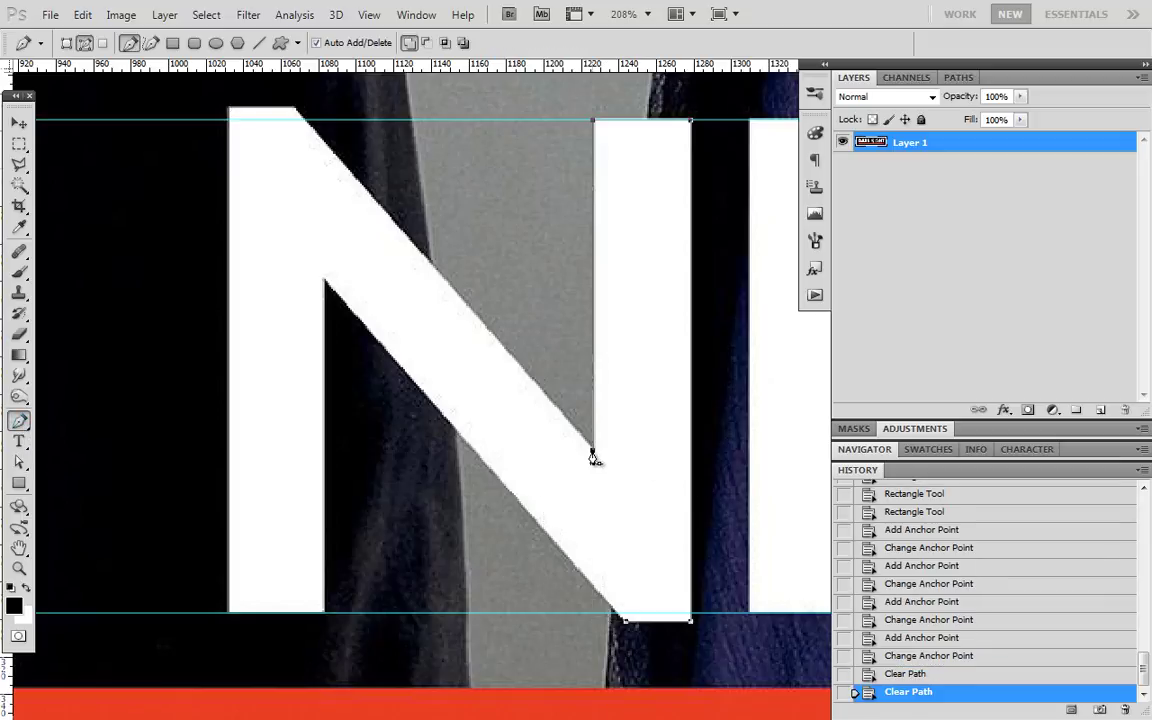
pyautogui.click(592, 453)
pyautogui.click(336, 303)
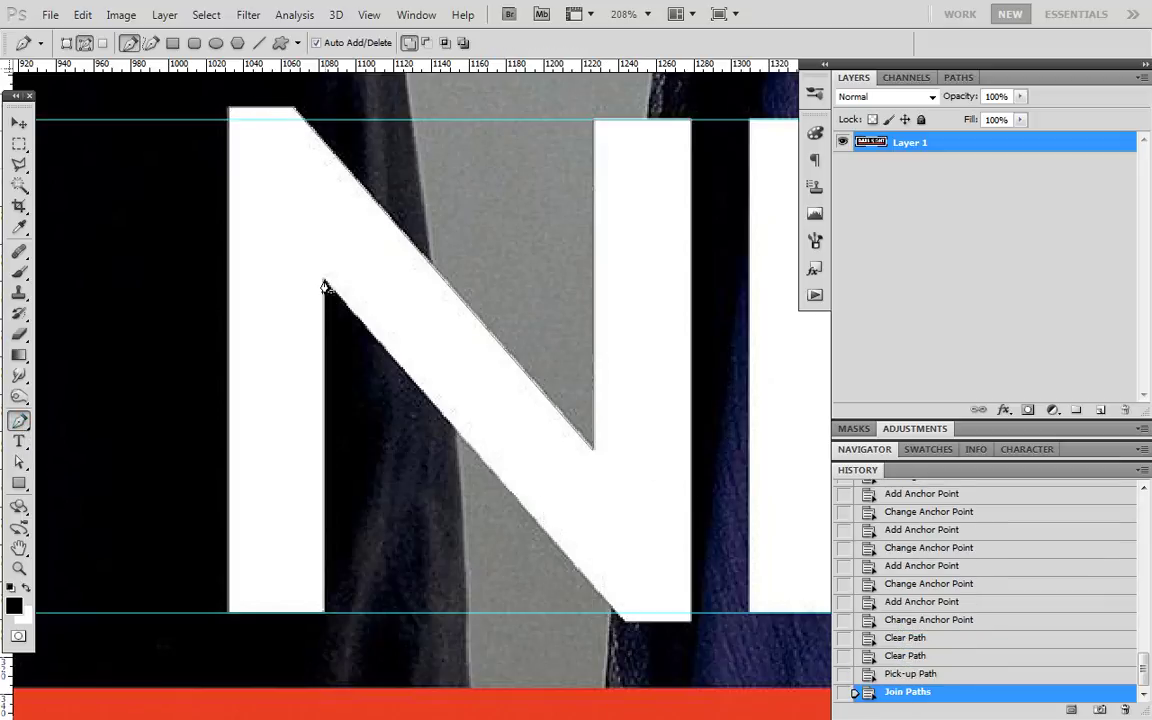
pyautogui.click(324, 281)
pyautogui.click(624, 621)
# Draw a rectangular path over the letter I, matching its full height and width.
pyautogui.press('space')
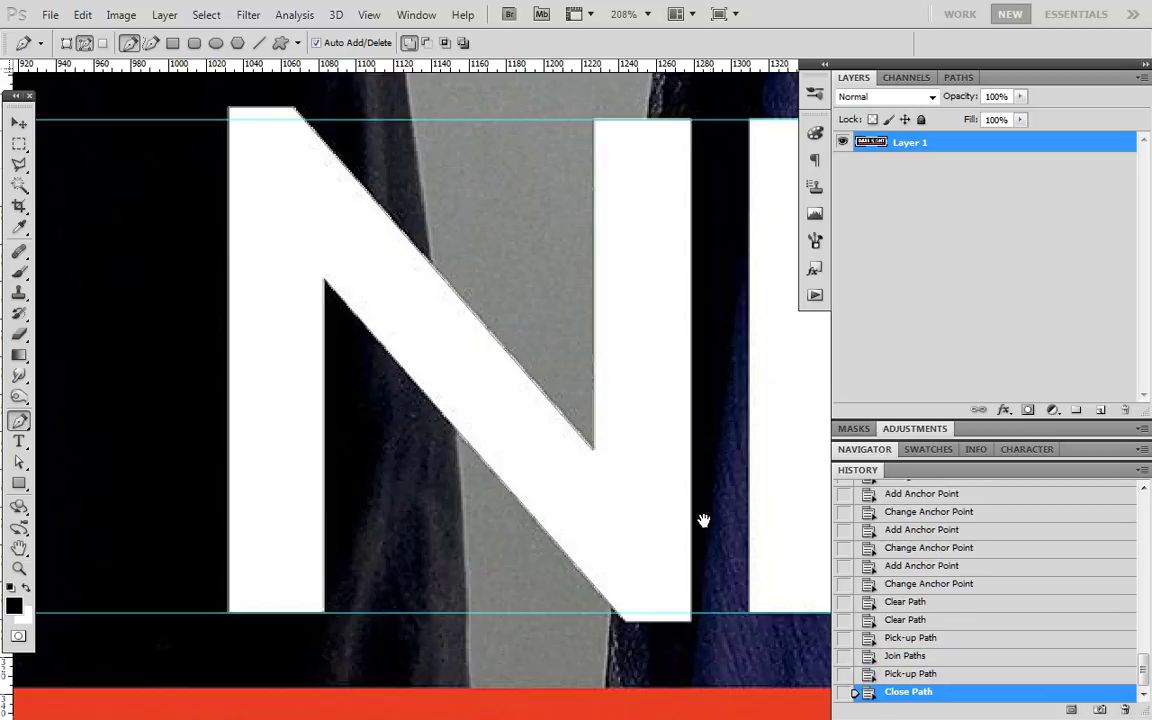
pyautogui.moveTo(703, 520); pyautogui.dragTo(231, 514)
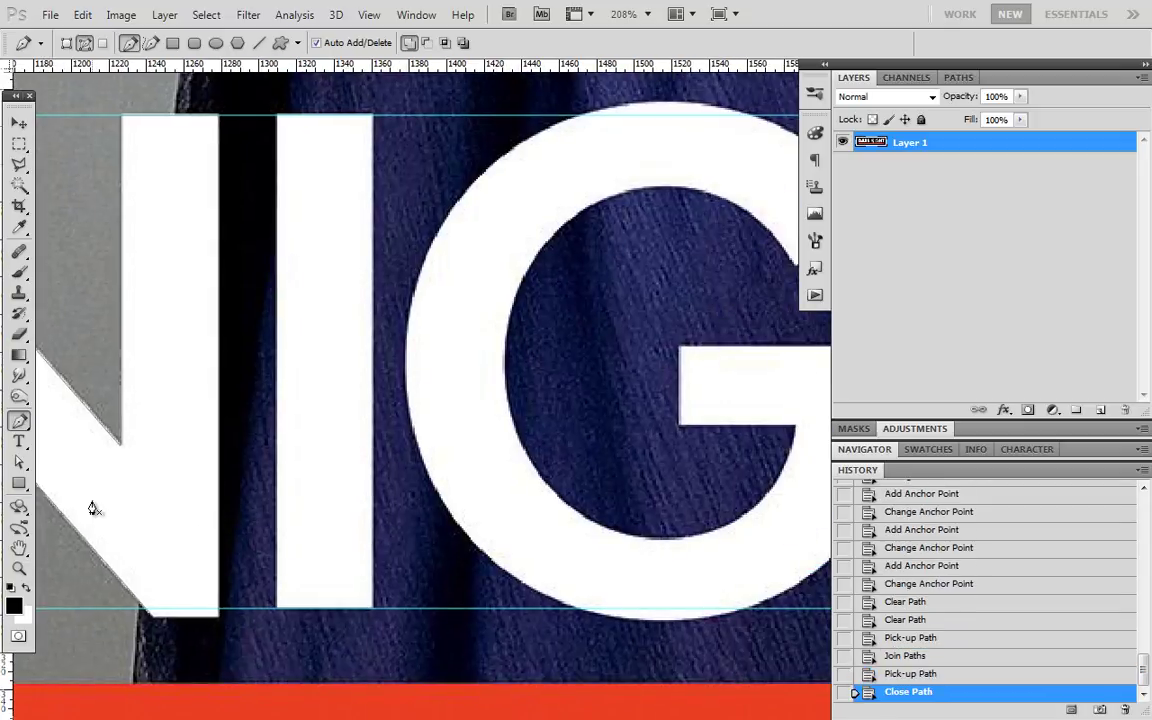
pyautogui.press('u')
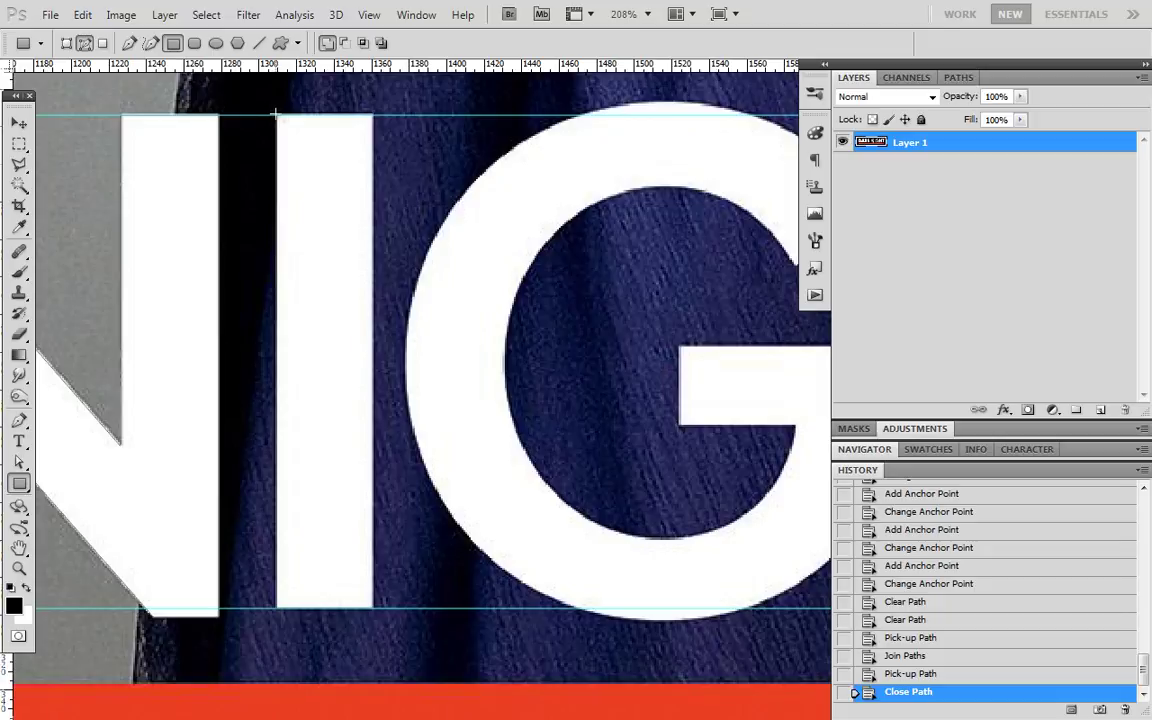
pyautogui.moveTo(277, 115); pyautogui.dragTo(373, 608)
# Start the letter G's path along its slanted upper end and bend a Pen segment to follow the outer curve to the top.
pyautogui.press('space')
pyautogui.moveTo(655, 509)
pyautogui.mouseDown()
pyautogui.moveTo(197, 513)
pyautogui.moveTo(318, 503)
pyautogui.mouseUp()
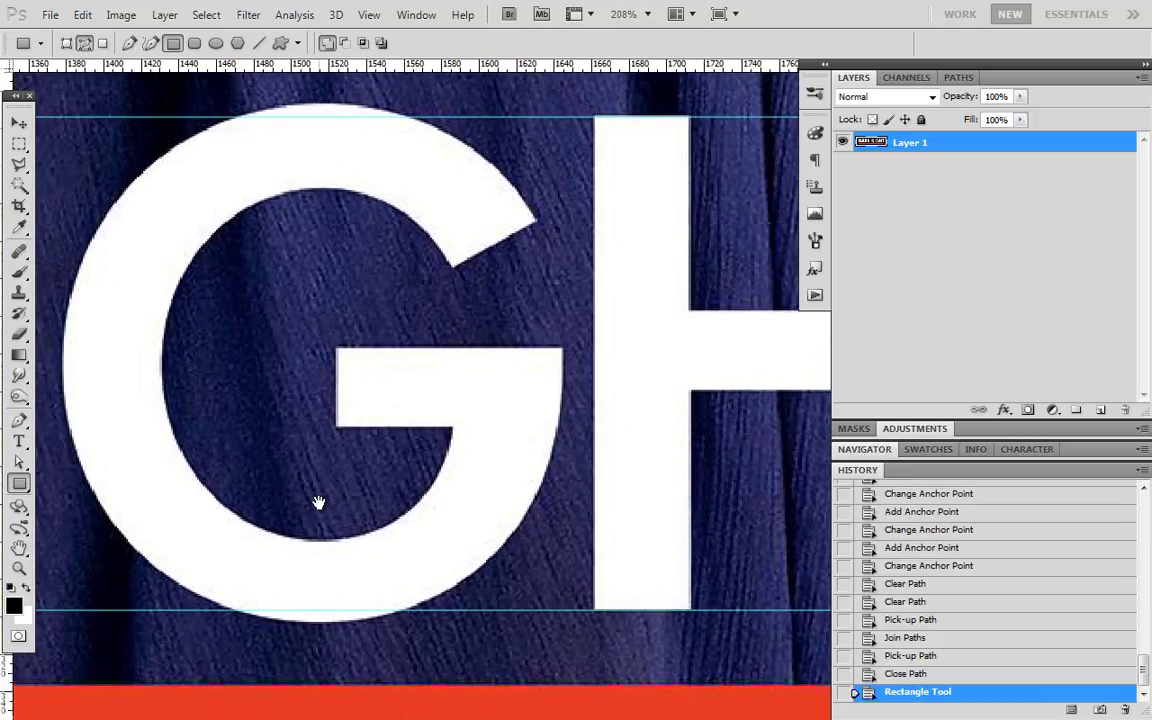
pyautogui.click(19, 421)
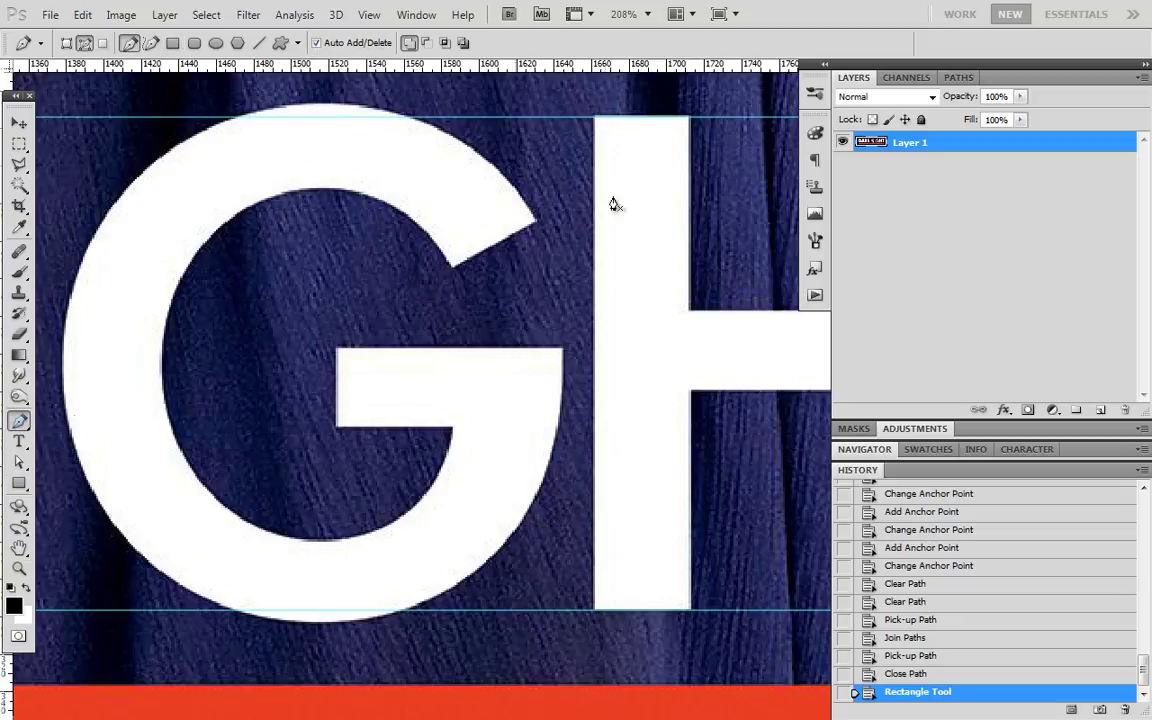
pyautogui.click(452, 267)
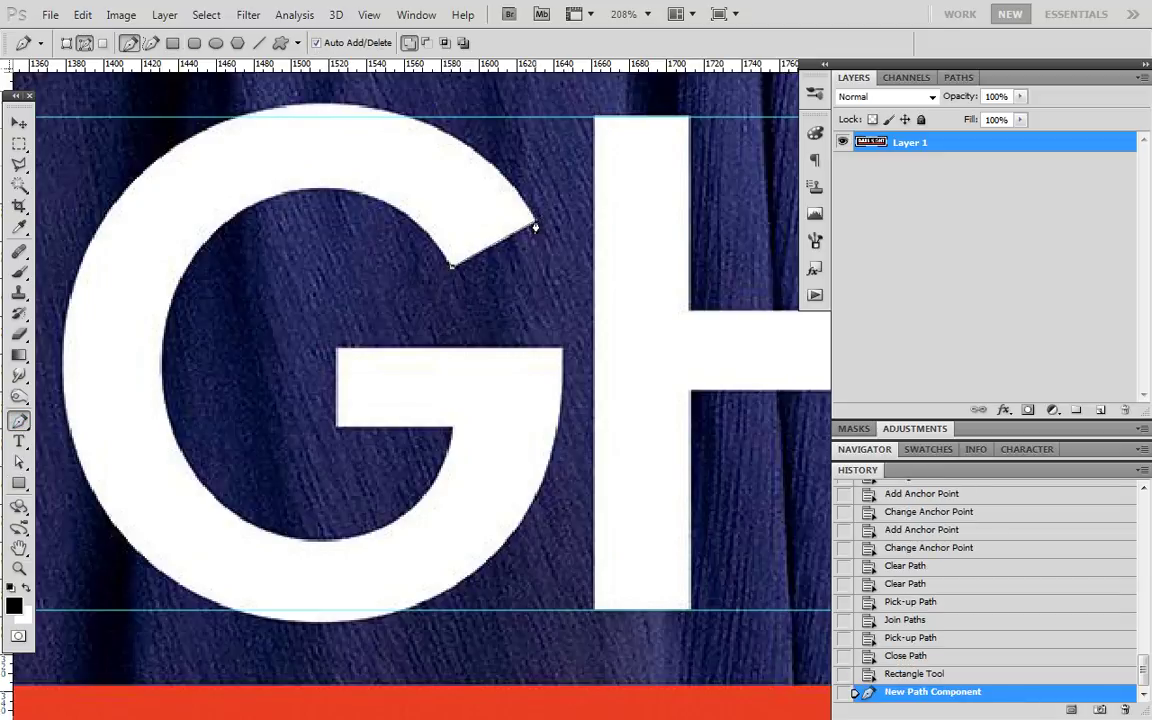
pyautogui.click(535, 222)
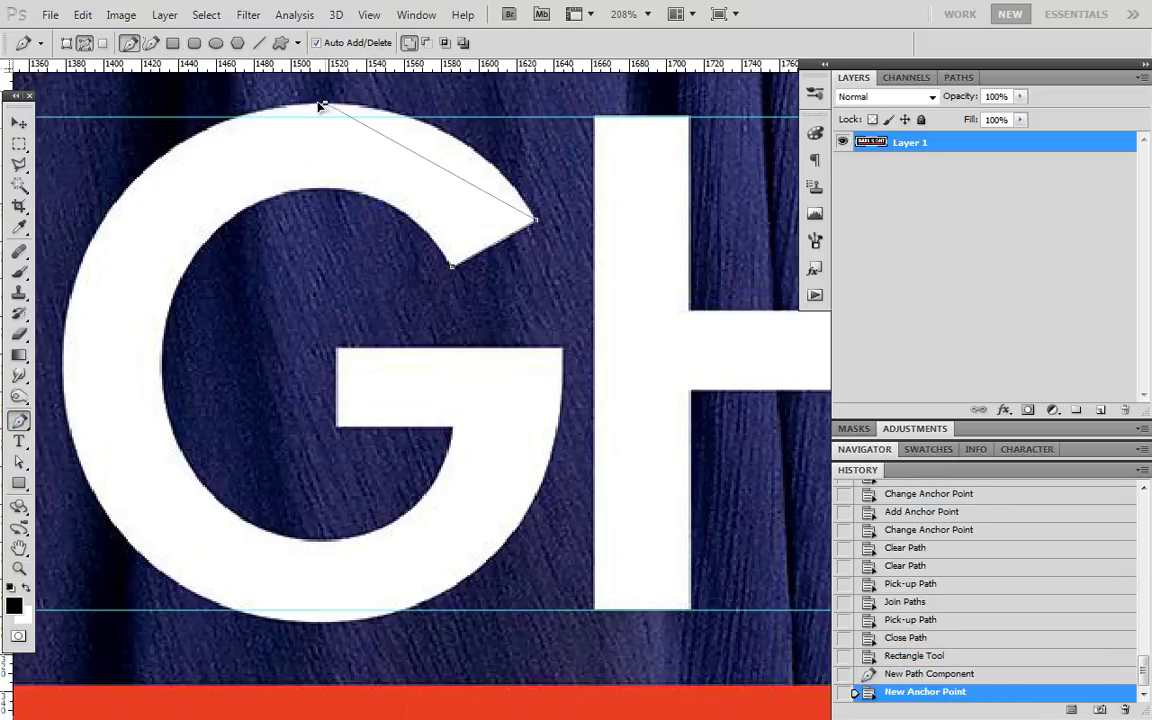
pyautogui.moveTo(318, 103); pyautogui.dragTo(268, 658)
pyautogui.scroll(-4, 268, 658)
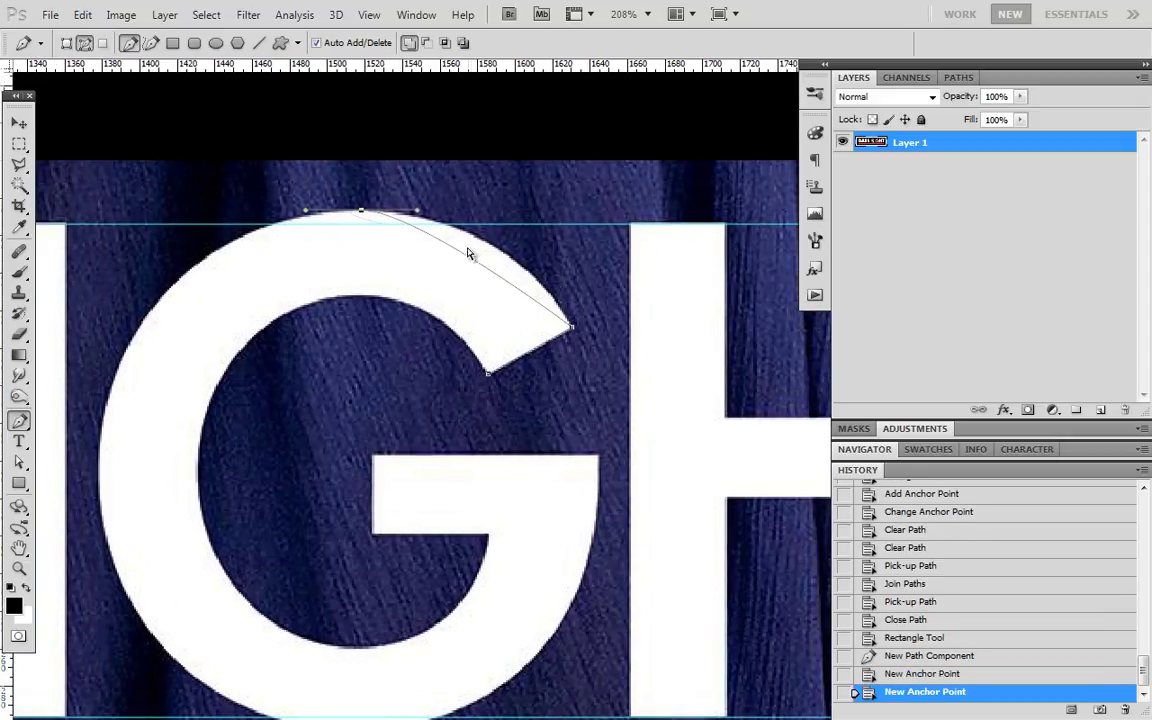
pyautogui.moveTo(470, 254); pyautogui.dragTo(555, 247)
pyautogui.moveTo(495, 275); pyautogui.dragTo(504, 303)
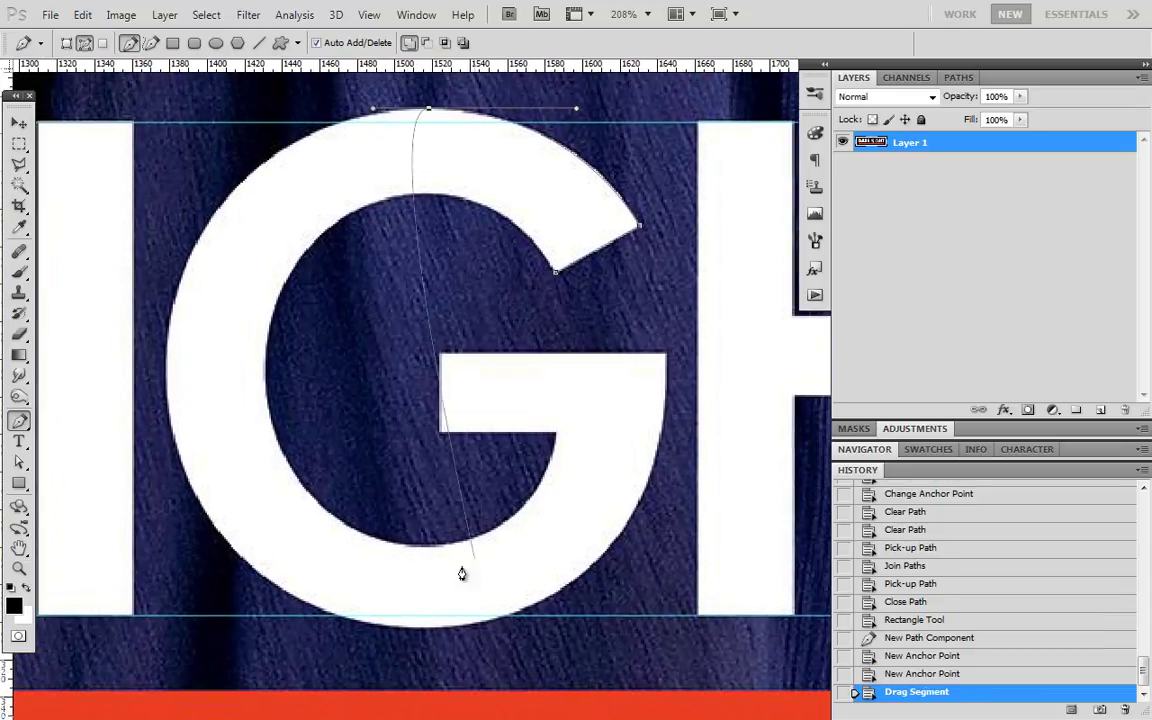
# Continue the G's outer curve around its left side and bottom up to the crossbar's upper right corner, bending the segments to fit.
pyautogui.moveTo(421, 630); pyautogui.dragTo(466, 627)
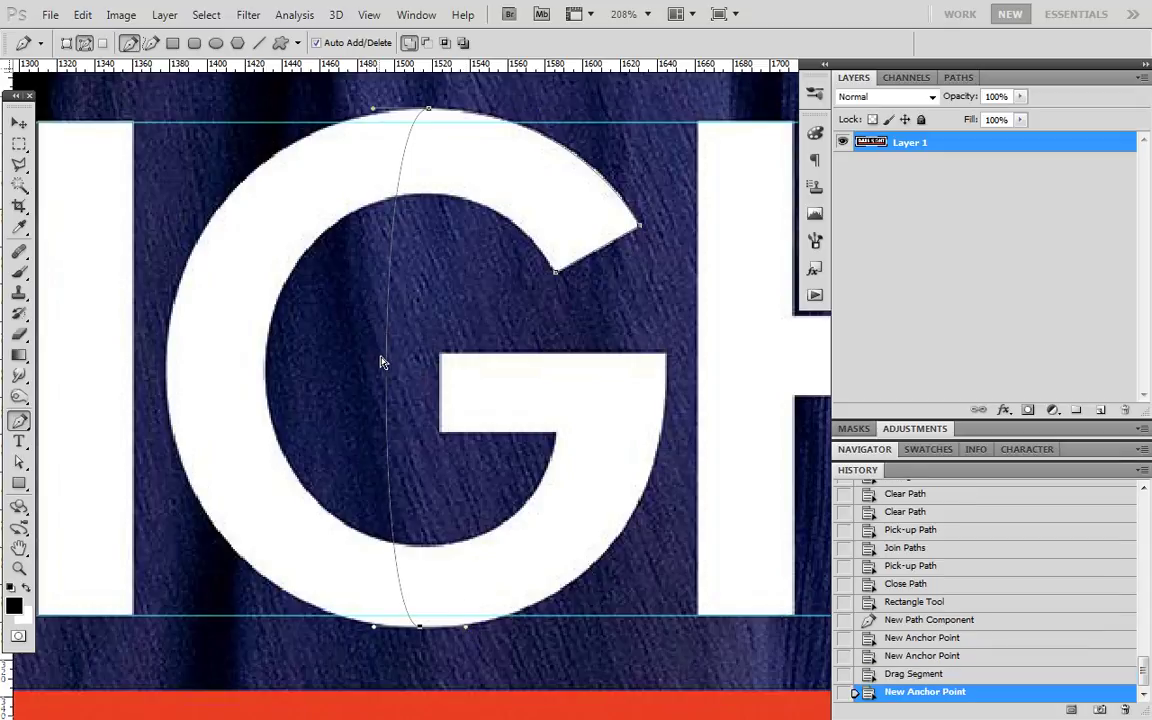
pyautogui.moveTo(255, 364); pyautogui.dragTo(93, 347)
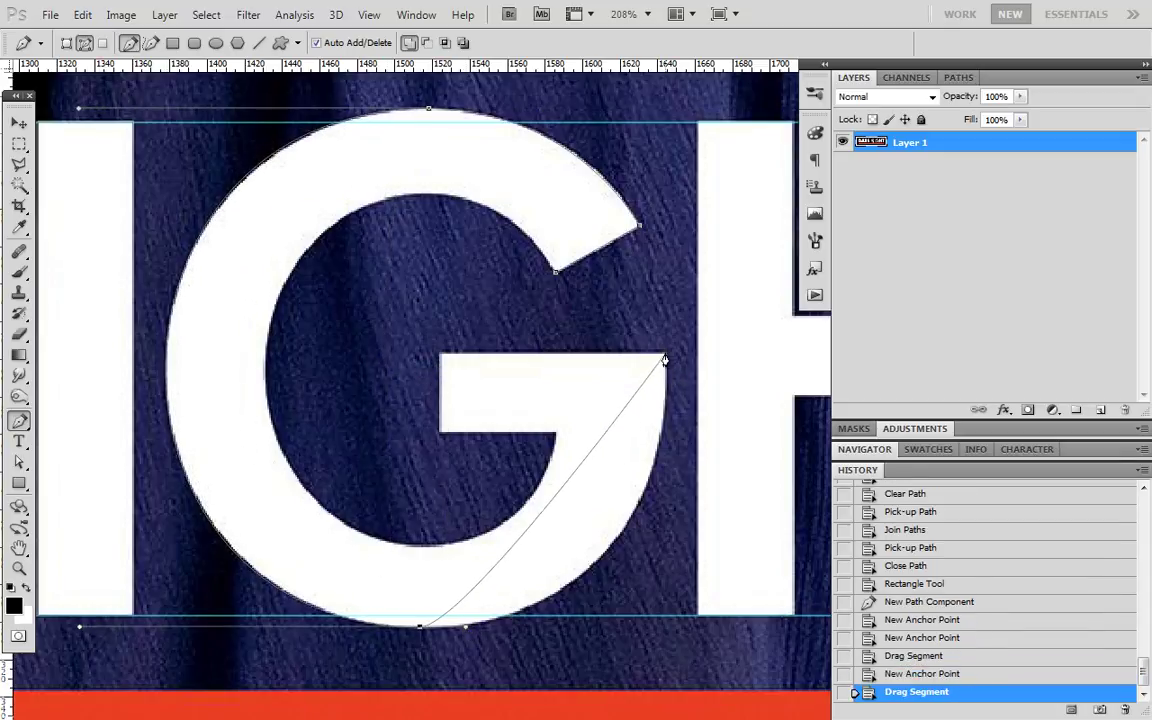
pyautogui.moveTo(665, 356); pyautogui.dragTo(636, 354)
pyautogui.moveTo(576, 483); pyautogui.dragTo(609, 547)
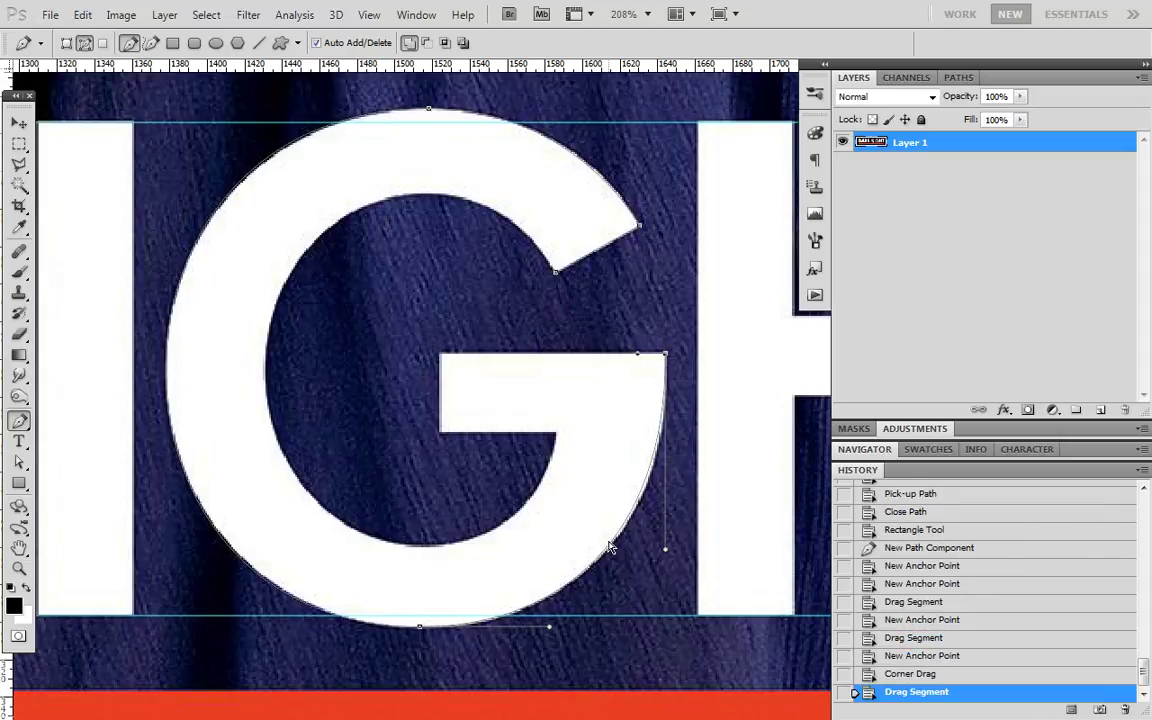
# Trace the top, left end and underside of the G's crossbar with straight Pen segments, nudging the misplaced point into line.
pyautogui.click(440, 358)
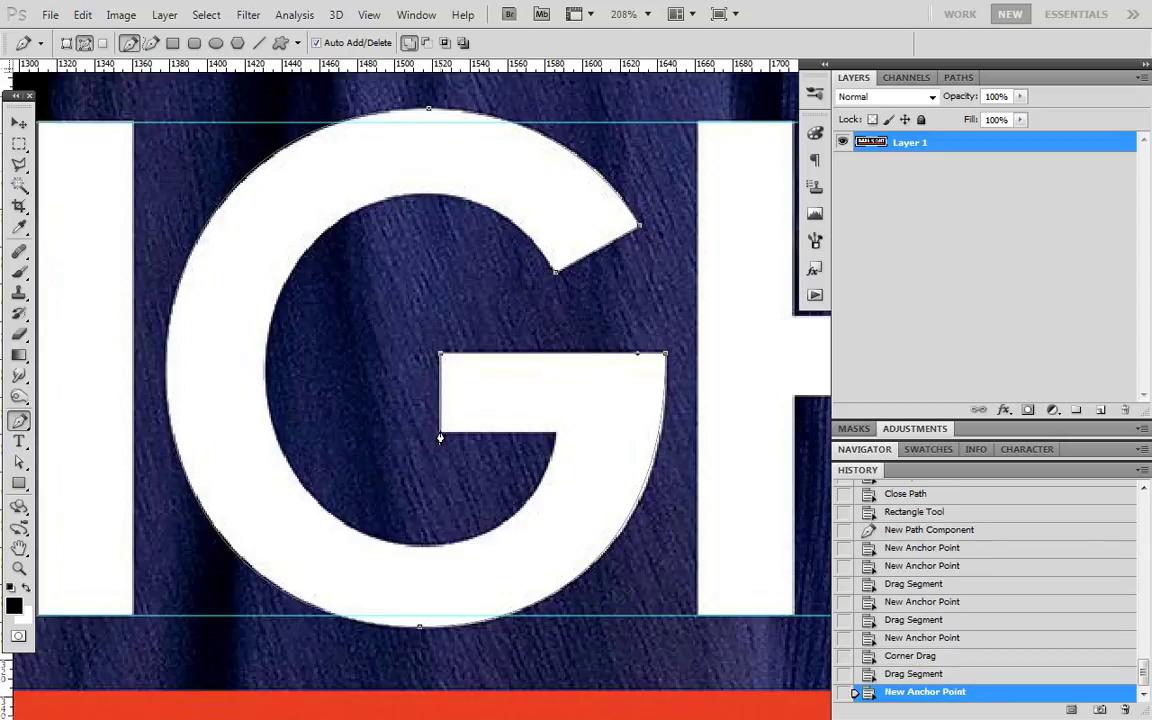
pyautogui.click(553, 437)
pyautogui.press('Up')
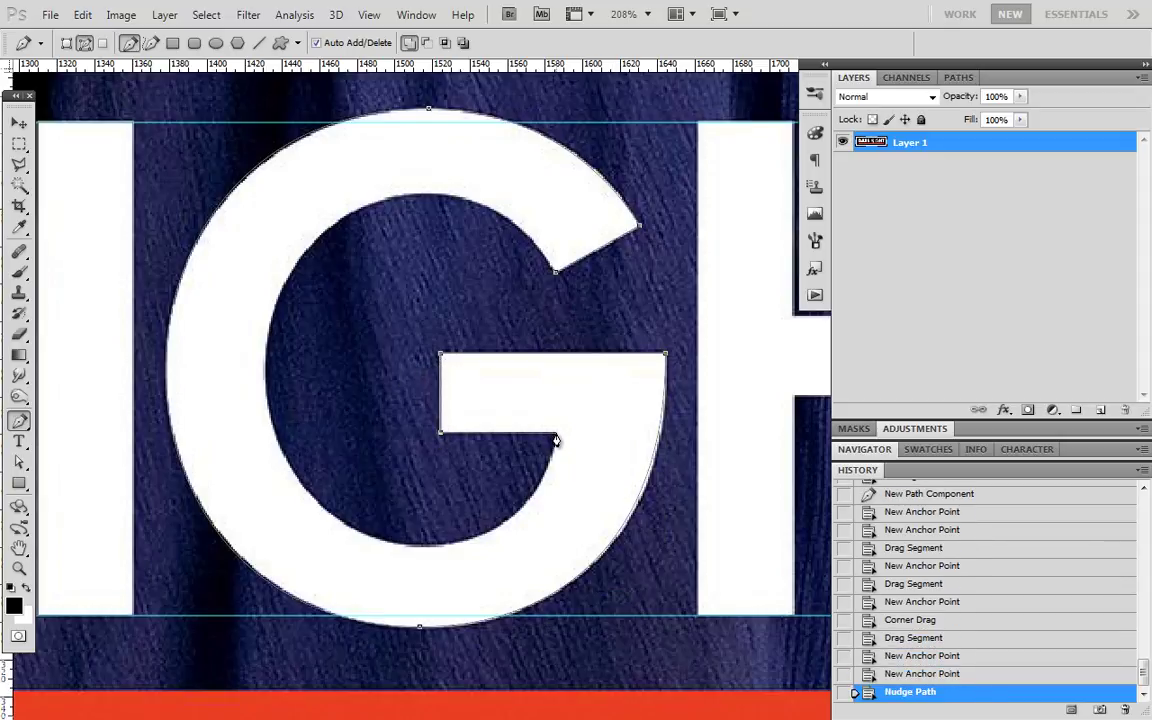
pyautogui.click(557, 440)
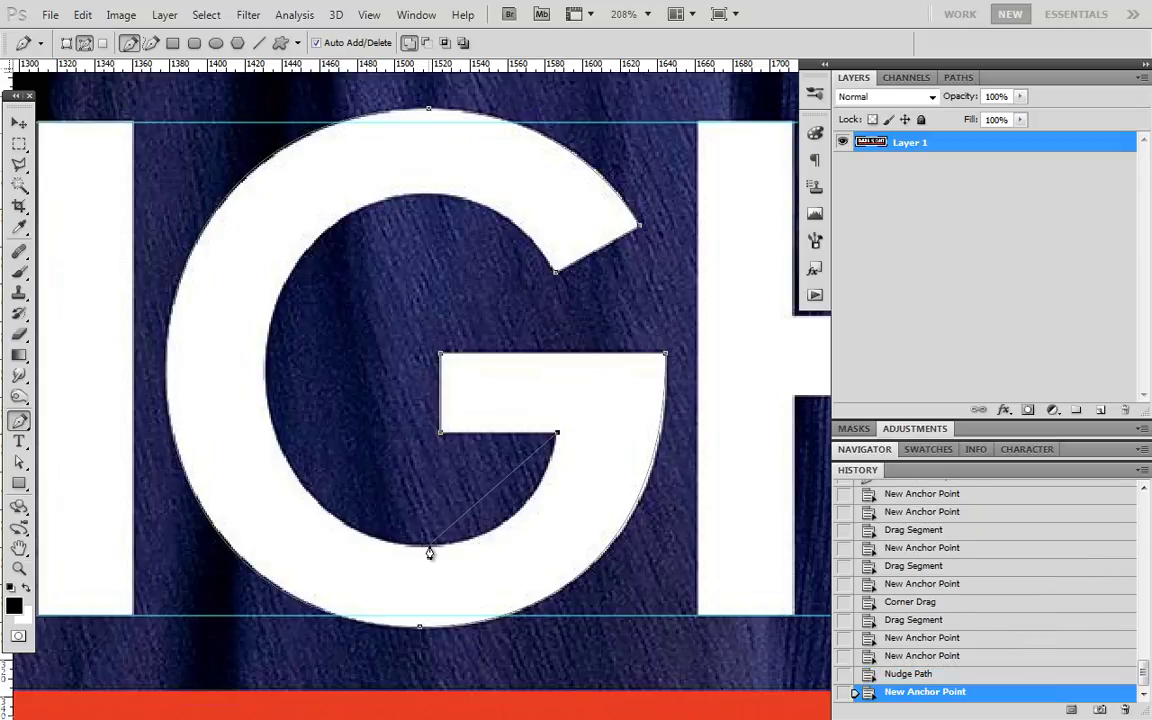
# Trace the G's inner curve with bent Pen segments, adding an anchor point on its left side, and close the path at the slanted end.
pyautogui.moveTo(498, 508); pyautogui.dragTo(571, 535)
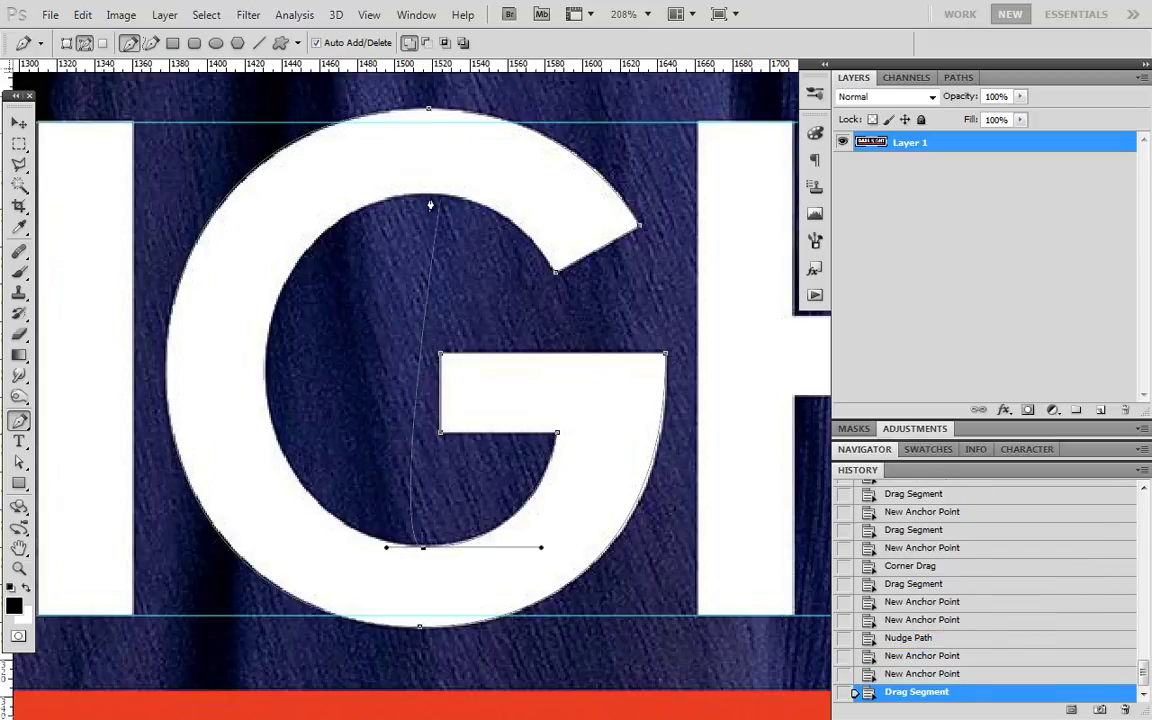
pyautogui.moveTo(424, 195); pyautogui.dragTo(474, 212)
pyautogui.moveTo(391, 404); pyautogui.dragTo(271, 287)
pyautogui.moveTo(316, 238); pyautogui.dragTo(321, 236)
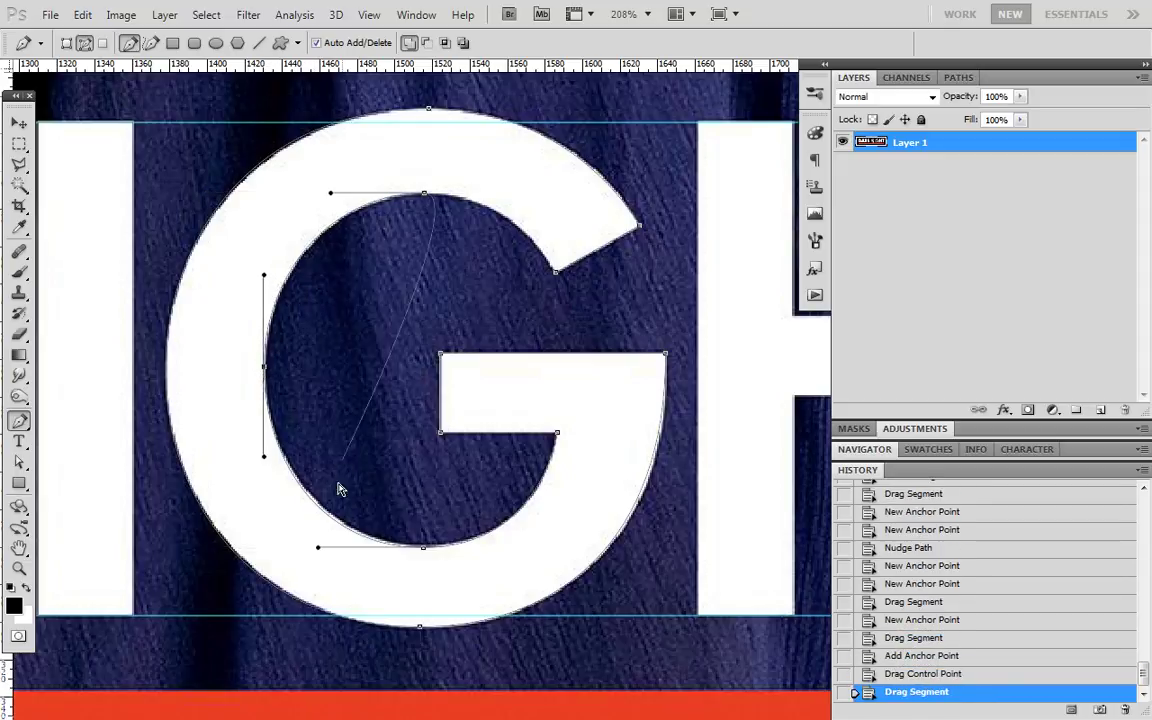
pyautogui.moveTo(332, 519); pyautogui.dragTo(332, 517)
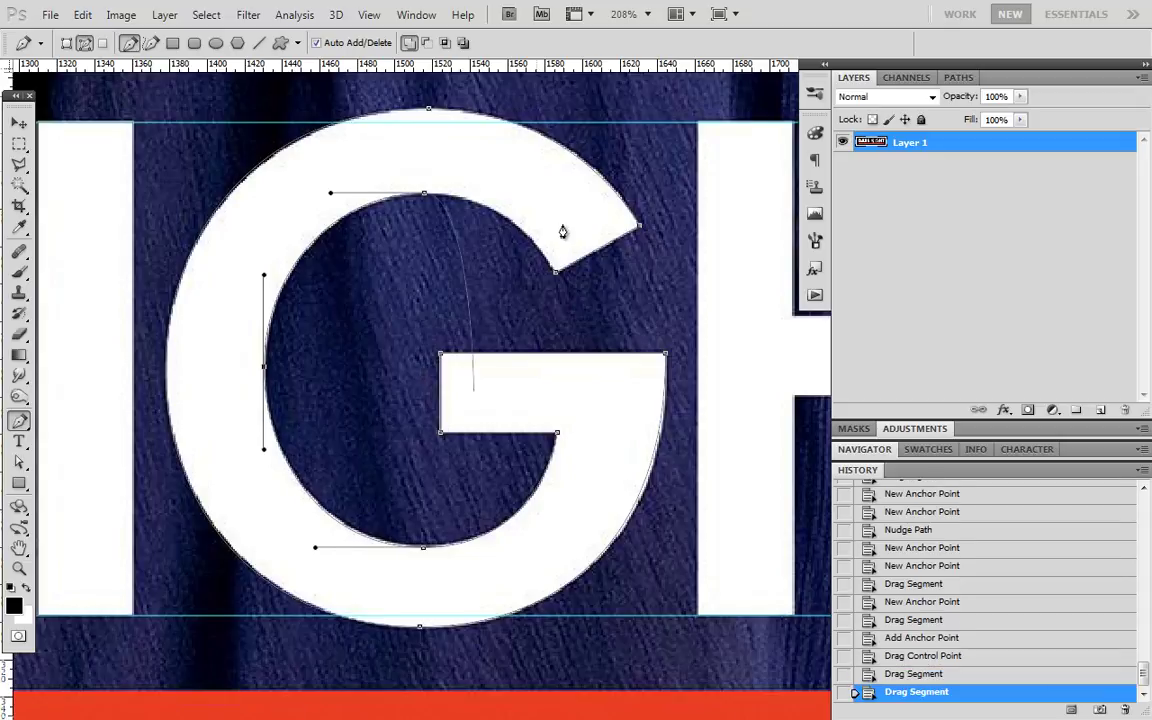
pyautogui.click(556, 272)
pyautogui.moveTo(486, 218); pyautogui.dragTo(535, 225)
# Draw a rectangular path over the left stem of the letter H.
pyautogui.moveTo(397, 333); pyautogui.dragTo(290, 334)
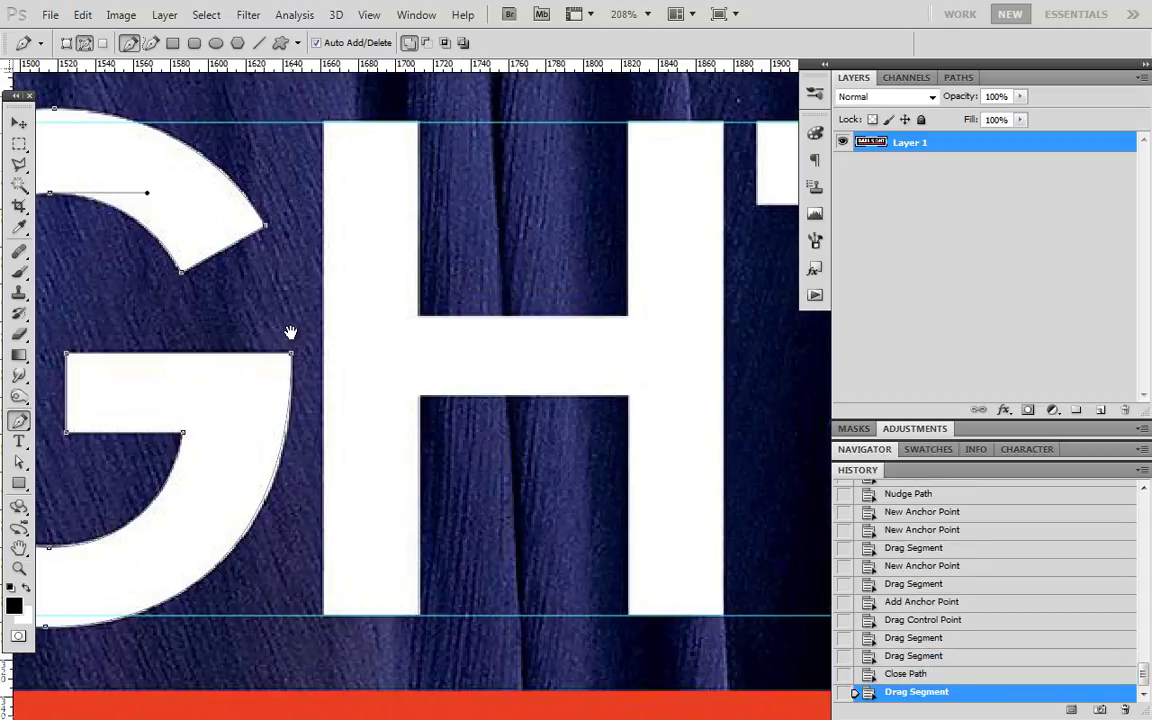
pyautogui.press('u')
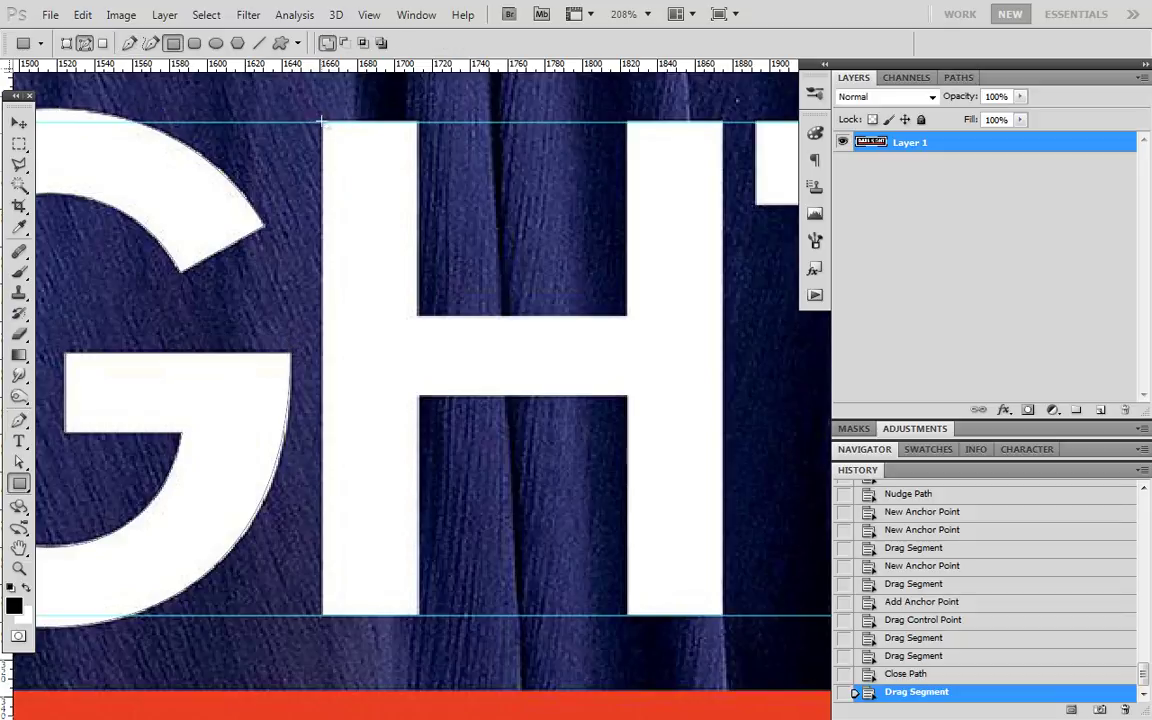
pyautogui.moveTo(326, 126); pyautogui.dragTo(420, 621)
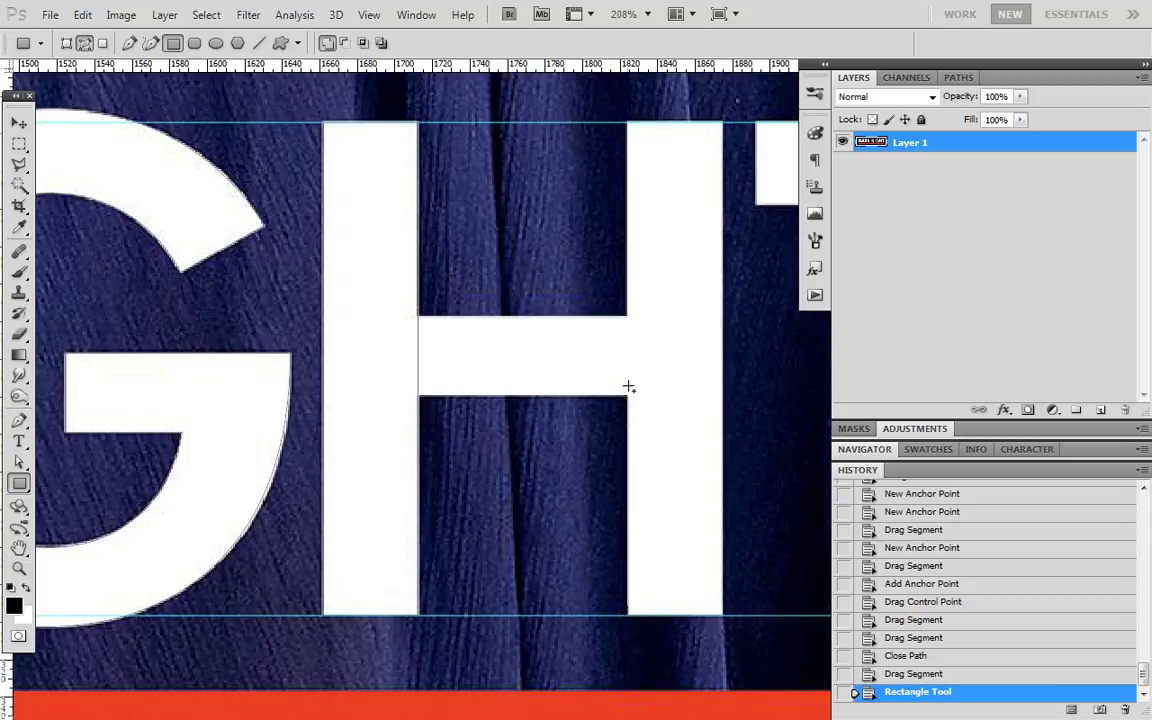
# Draw rectangular paths over the right stem and the crossbar of the letter H.
pyautogui.moveTo(628, 122); pyautogui.dragTo(722, 616)
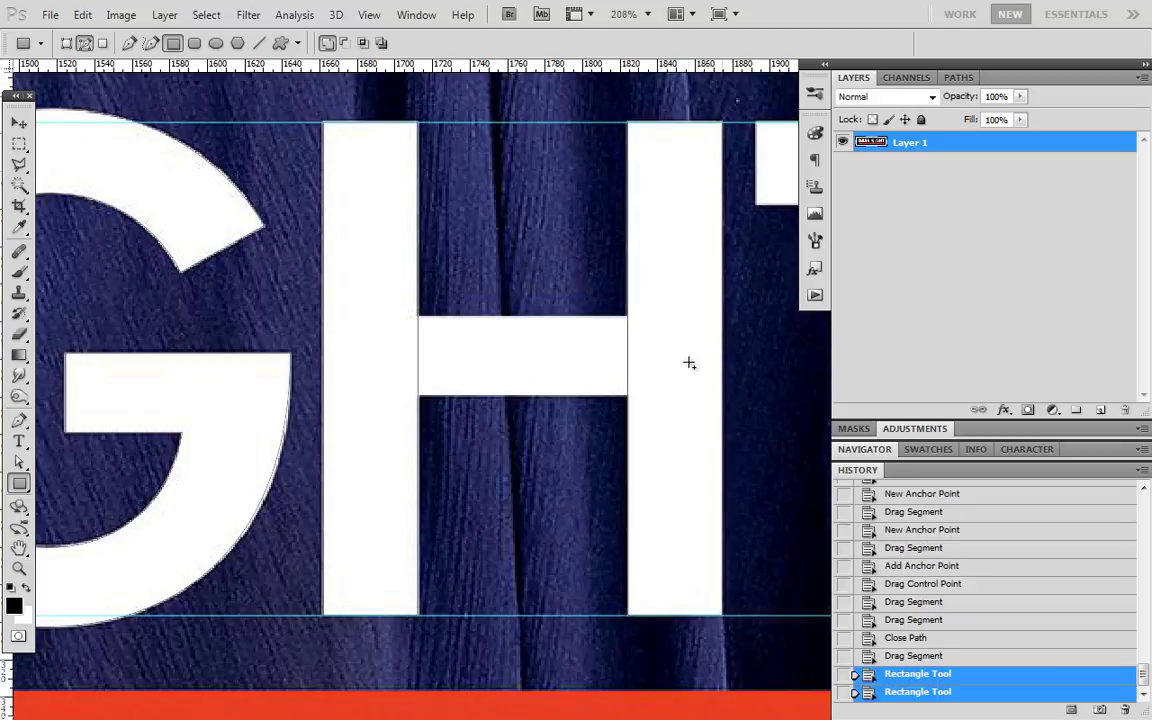
pyautogui.moveTo(635, 398); pyautogui.dragTo(407, 316)
# Duplicate the H's right stem path onto the stem of the T, and draw a rectangular path over the T's top bar.
pyautogui.press('space')
pyautogui.moveTo(563, 329); pyautogui.dragTo(343, 320)
pyautogui.click(19, 462)
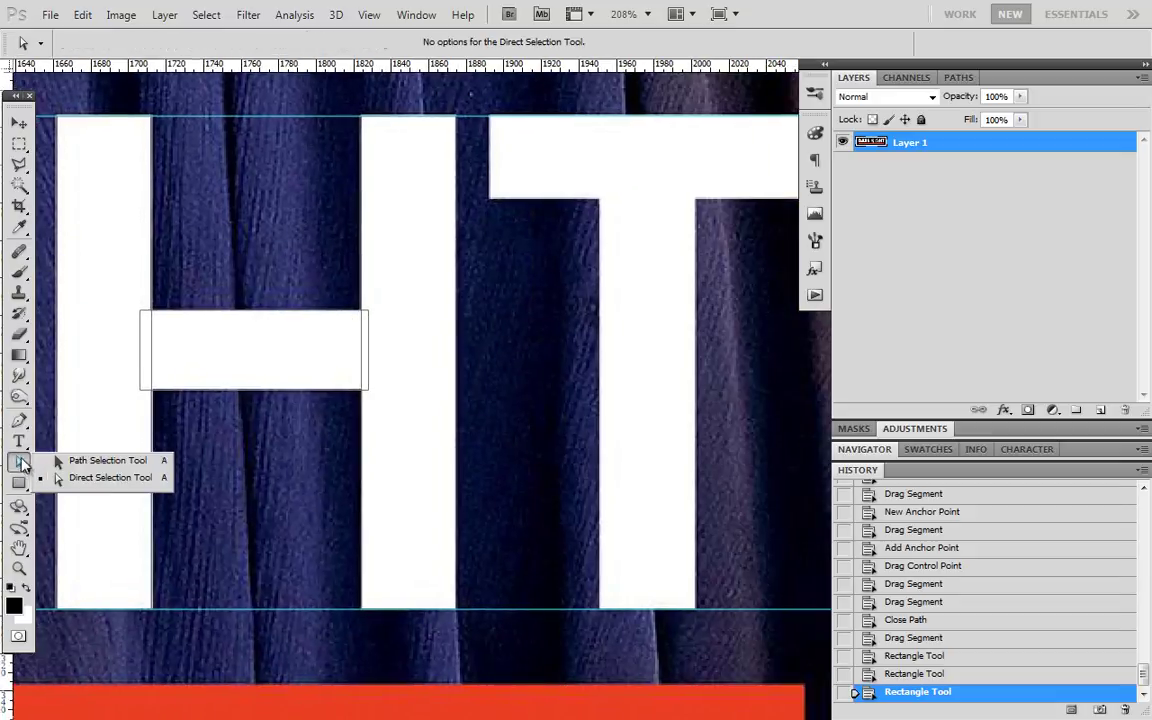
pyautogui.click(60, 458)
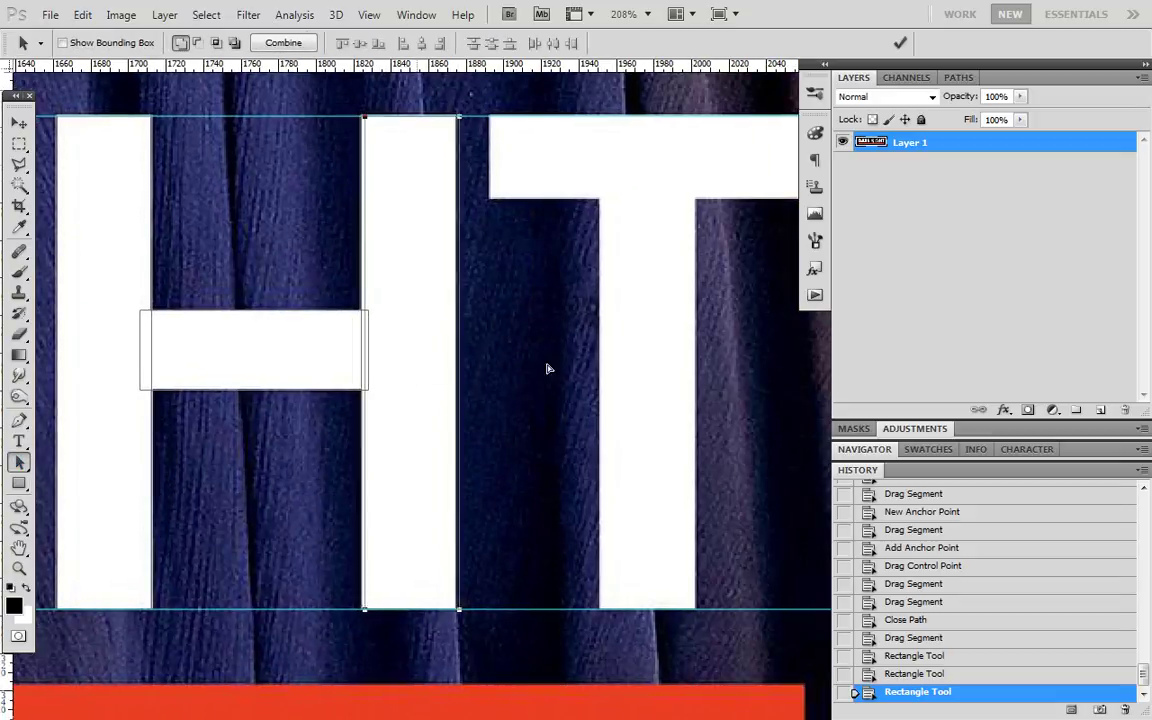
pyautogui.click(640, 364)
pyautogui.moveTo(642, 365); pyautogui.dragTo(450, 368)
pyautogui.press('u')
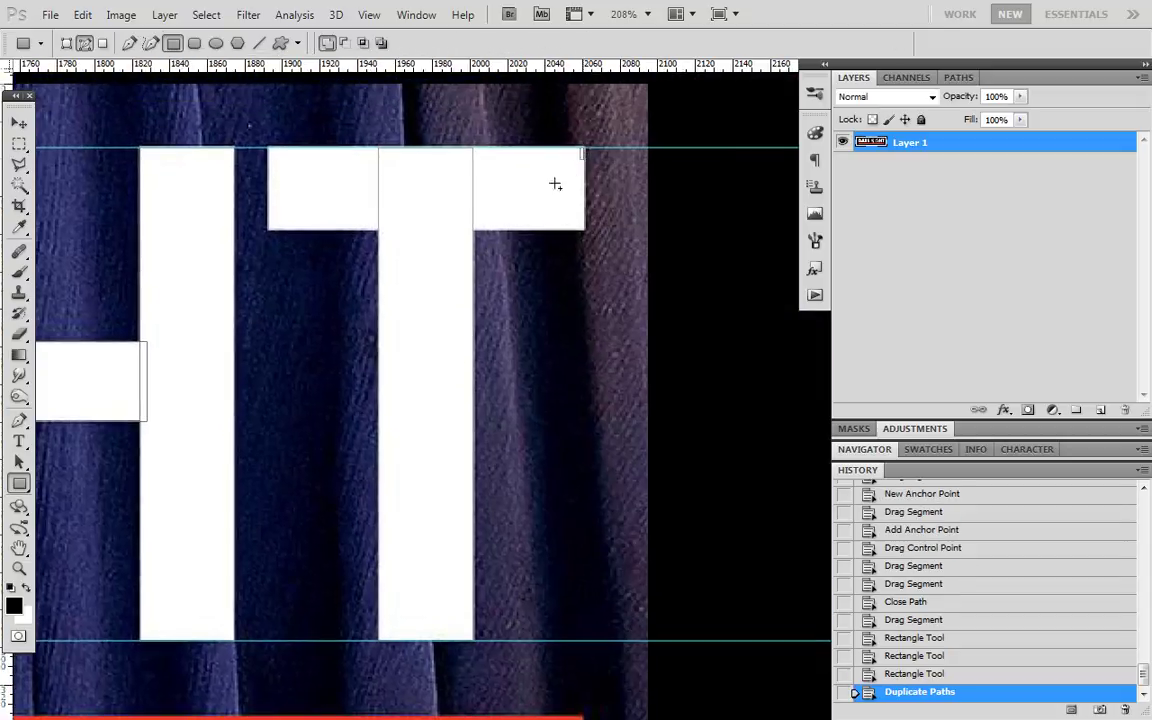
pyautogui.moveTo(555, 184); pyautogui.dragTo(269, 230)
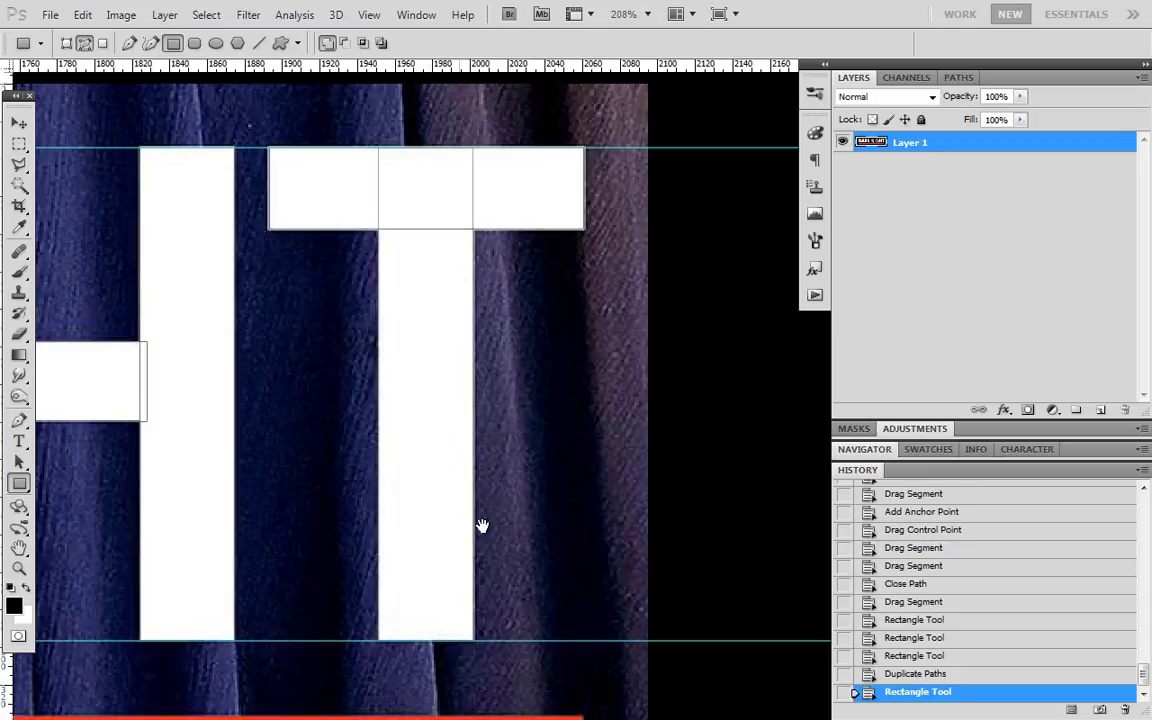
# Place guides along the upper and lower edges of the red bar and at its right and left ends.
pyautogui.moveTo(487, 538); pyautogui.dragTo(553, 257)
pyautogui.moveTo(608, 489); pyautogui.dragTo(750, 577)
pyautogui.moveTo(676, 457); pyautogui.dragTo(523, 440)
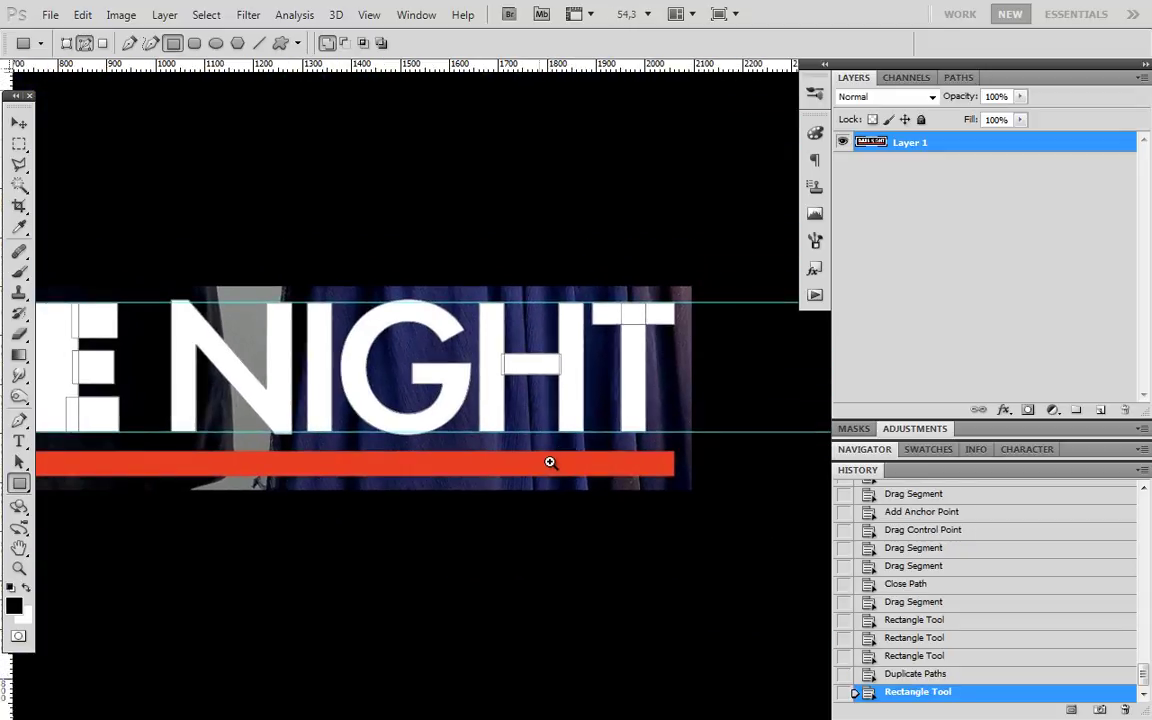
pyautogui.moveTo(681, 452); pyautogui.dragTo(741, 468)
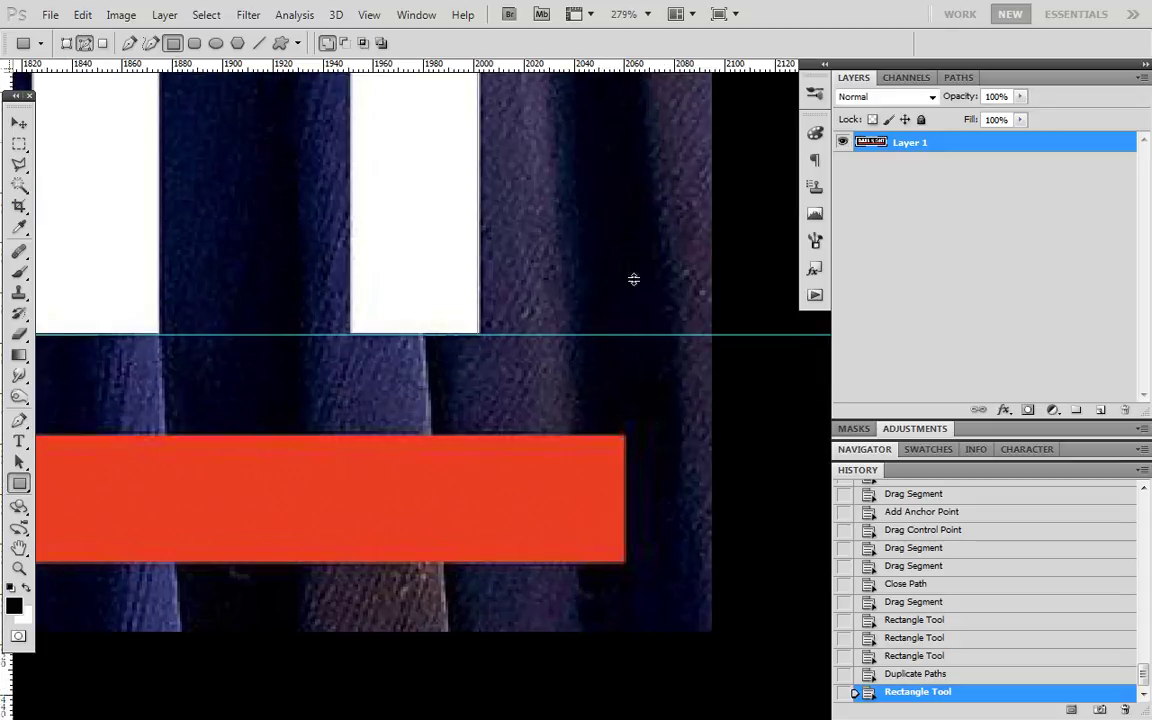
pyautogui.moveTo(633, 279); pyautogui.dragTo(630, 435)
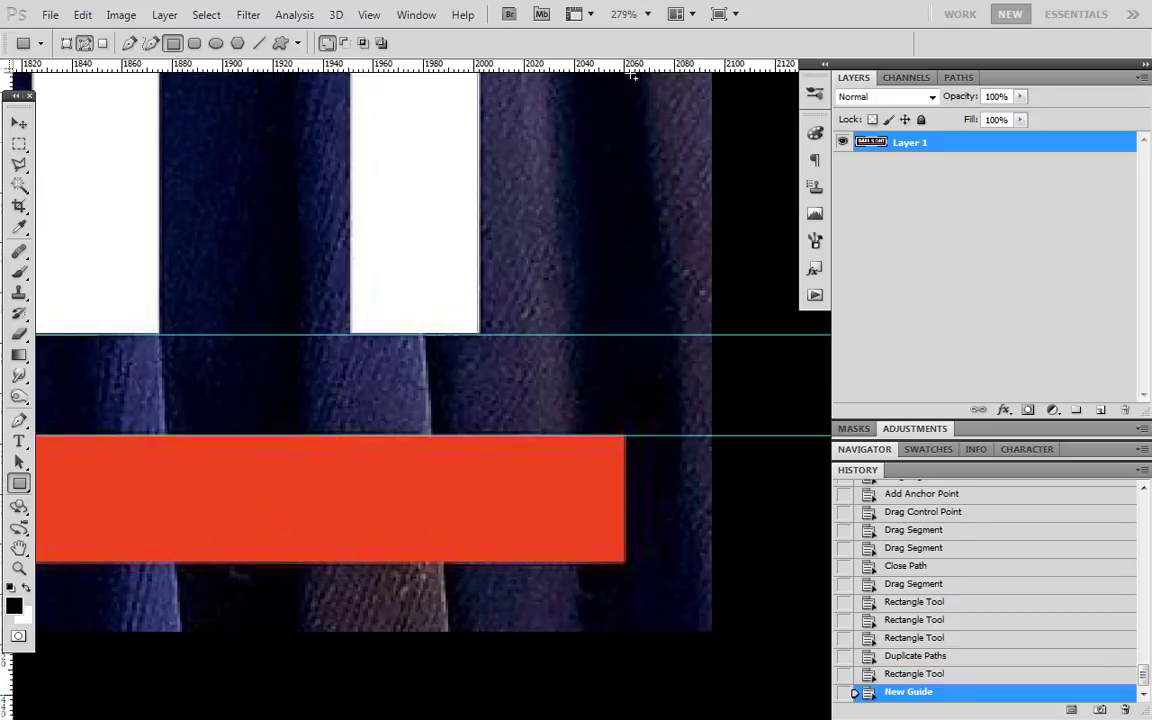
pyautogui.moveTo(633, 75); pyautogui.dragTo(650, 562)
pyautogui.moveTo(605, 73); pyautogui.dragTo(624, 465)
pyautogui.moveTo(503, 484); pyautogui.dragTo(334, 483)
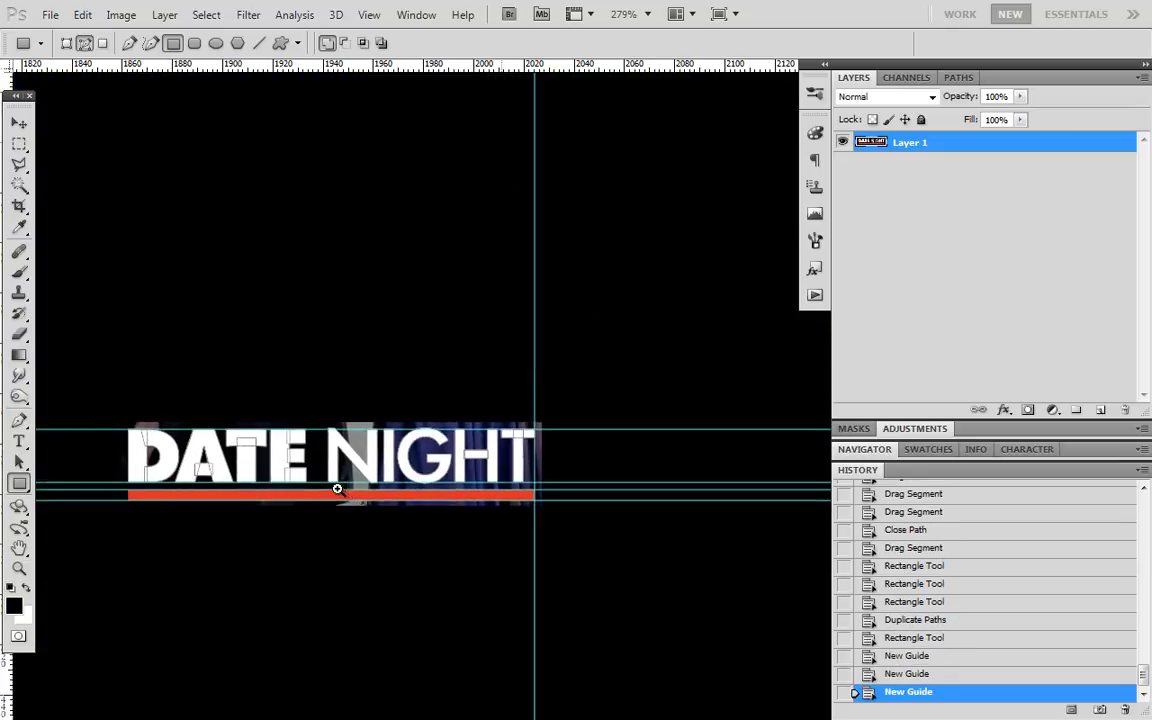
pyautogui.moveTo(243, 530); pyautogui.dragTo(350, 545)
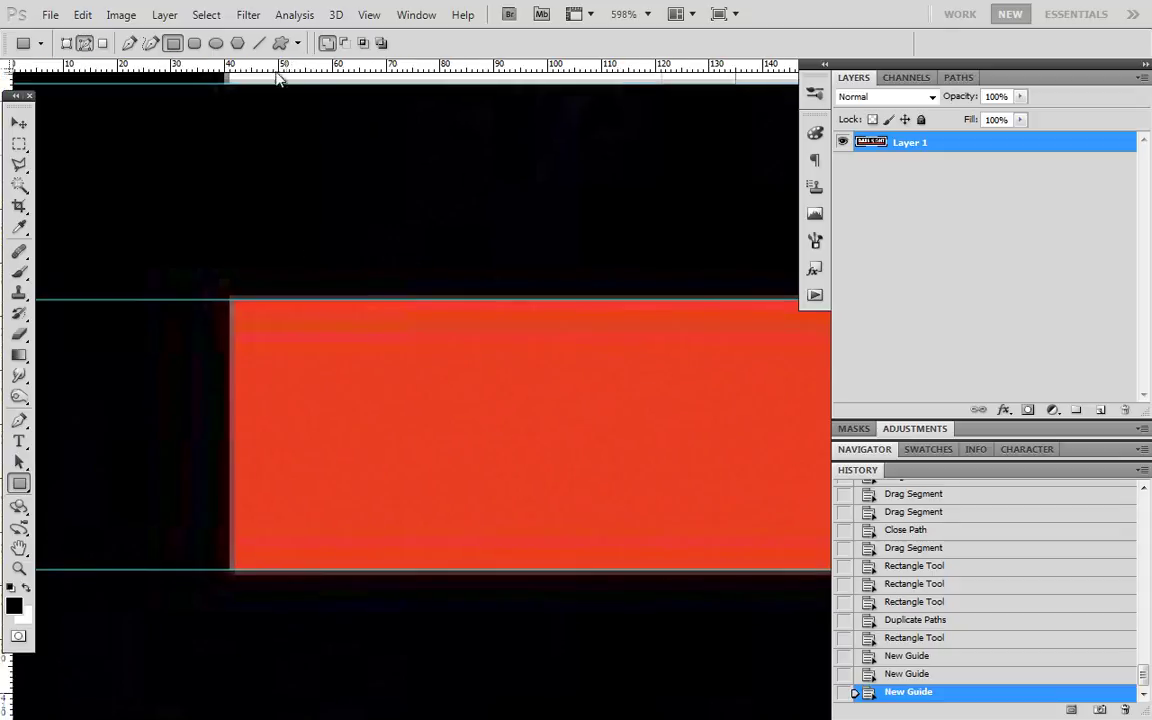
pyautogui.moveTo(230, 76); pyautogui.dragTo(234, 303)
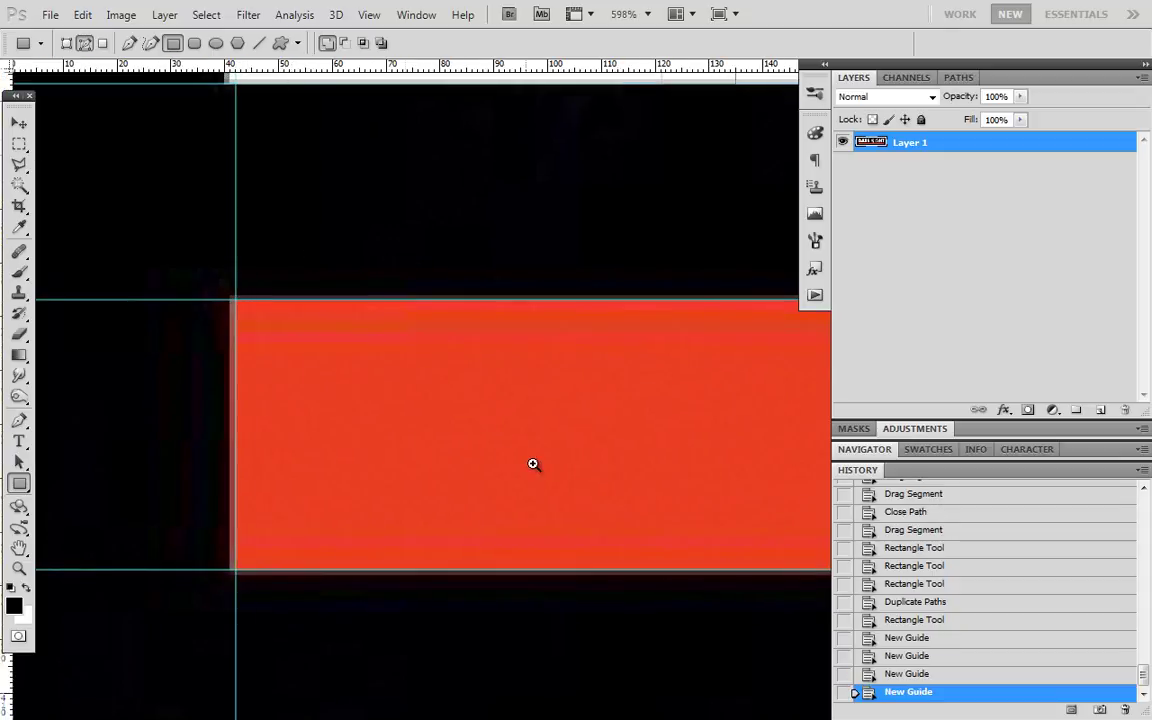
# Draw a rectangular path over the whole red bar, following the guides.
pyautogui.moveTo(532, 465); pyautogui.dragTo(322, 412)
pyautogui.moveTo(797, 442); pyautogui.dragTo(418, 423)
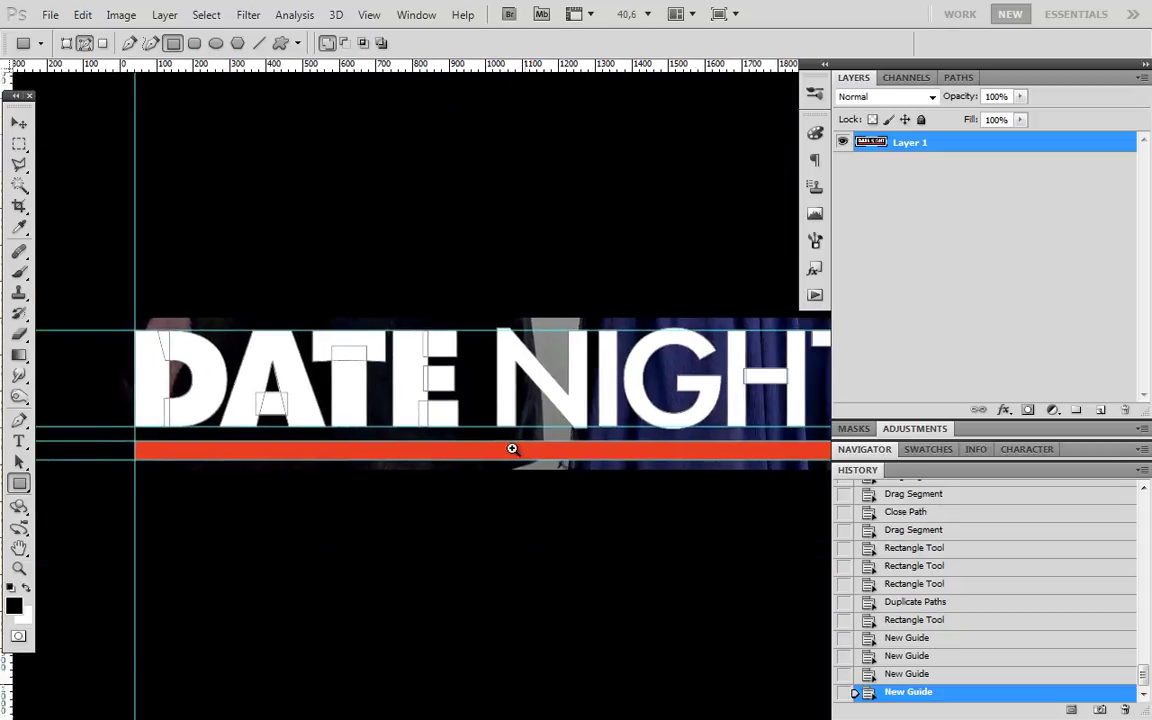
pyautogui.moveTo(512, 447); pyautogui.dragTo(498, 447)
pyautogui.moveTo(470, 445); pyautogui.dragTo(354, 438)
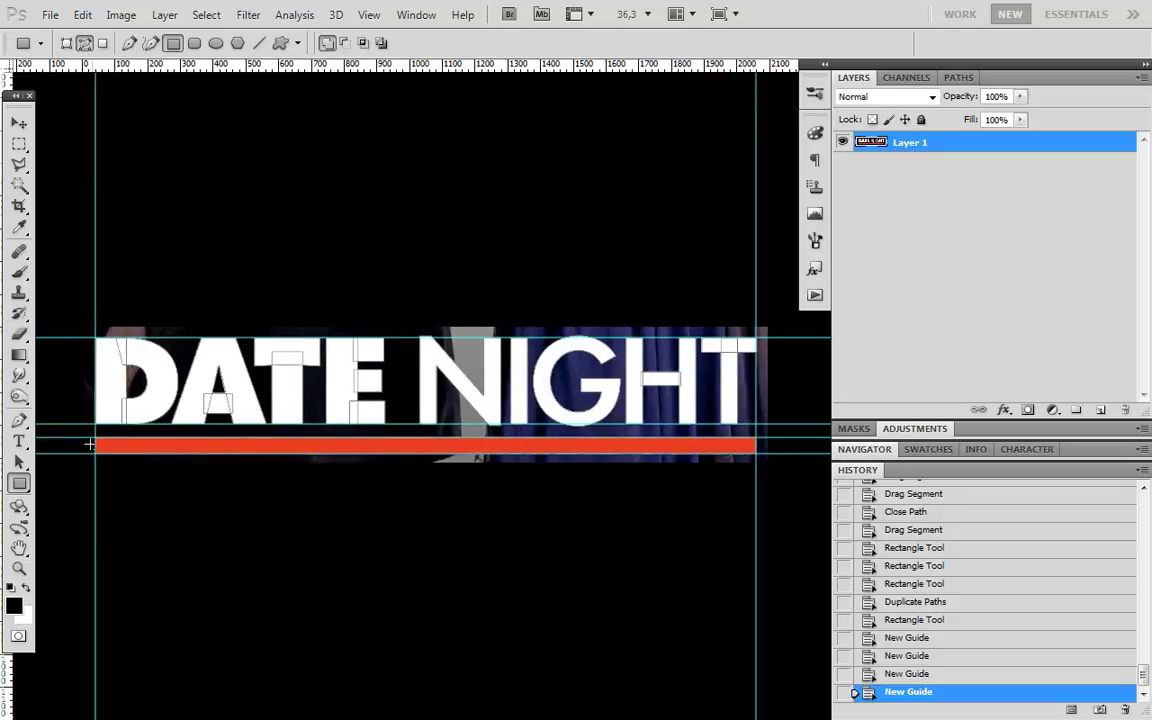
pyautogui.moveTo(97, 438); pyautogui.dragTo(96, 438)
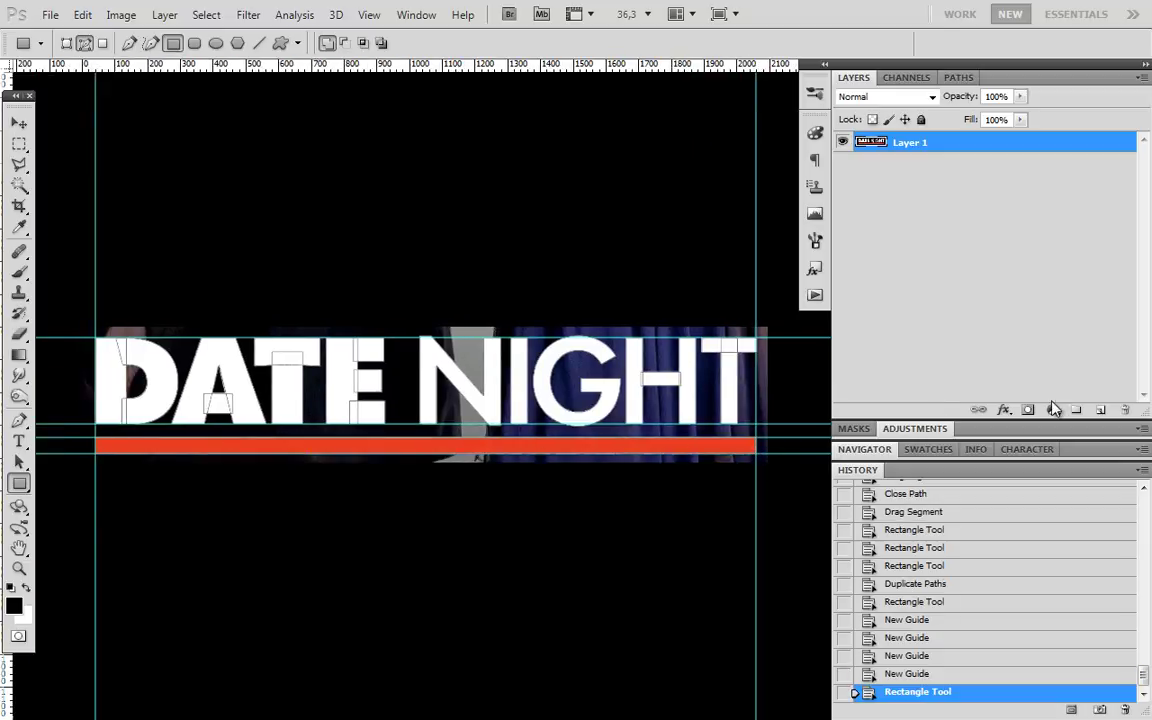
# Create a Solid Color fill layer in neutral grey from the traced letter and bar paths.
pyautogui.click(1053, 410)
pyautogui.click(1018, 38)
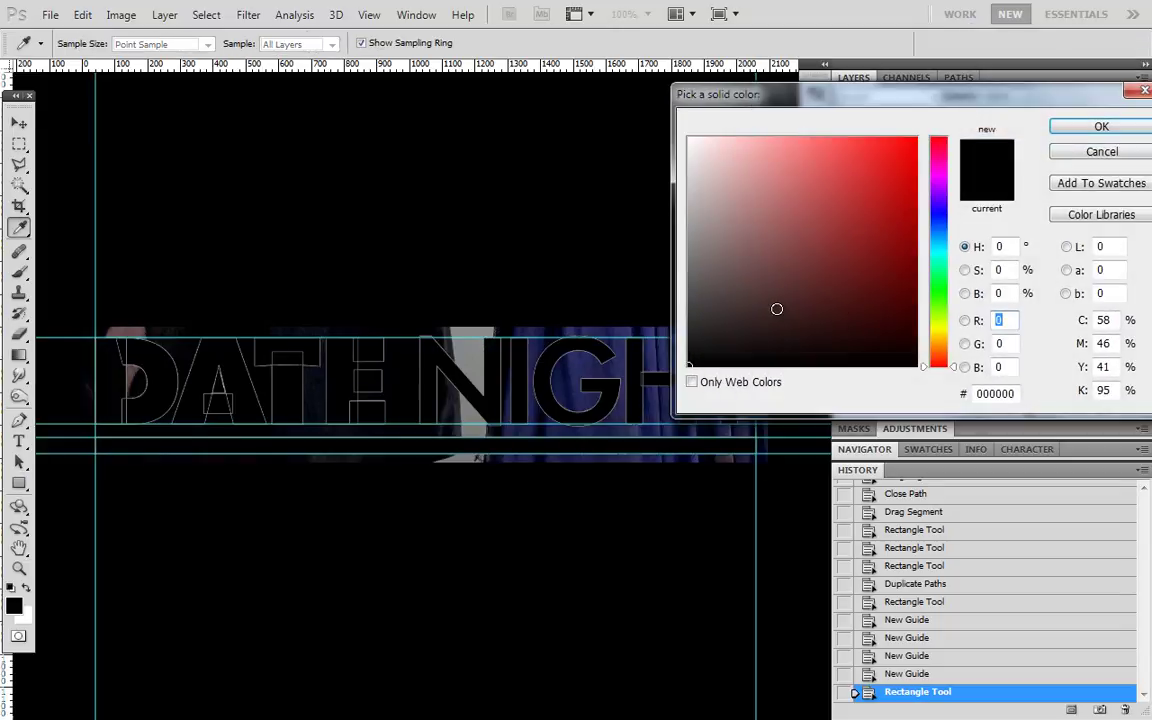
pyautogui.moveTo(719, 282); pyautogui.dragTo(687, 288)
pyautogui.click(1075, 125)
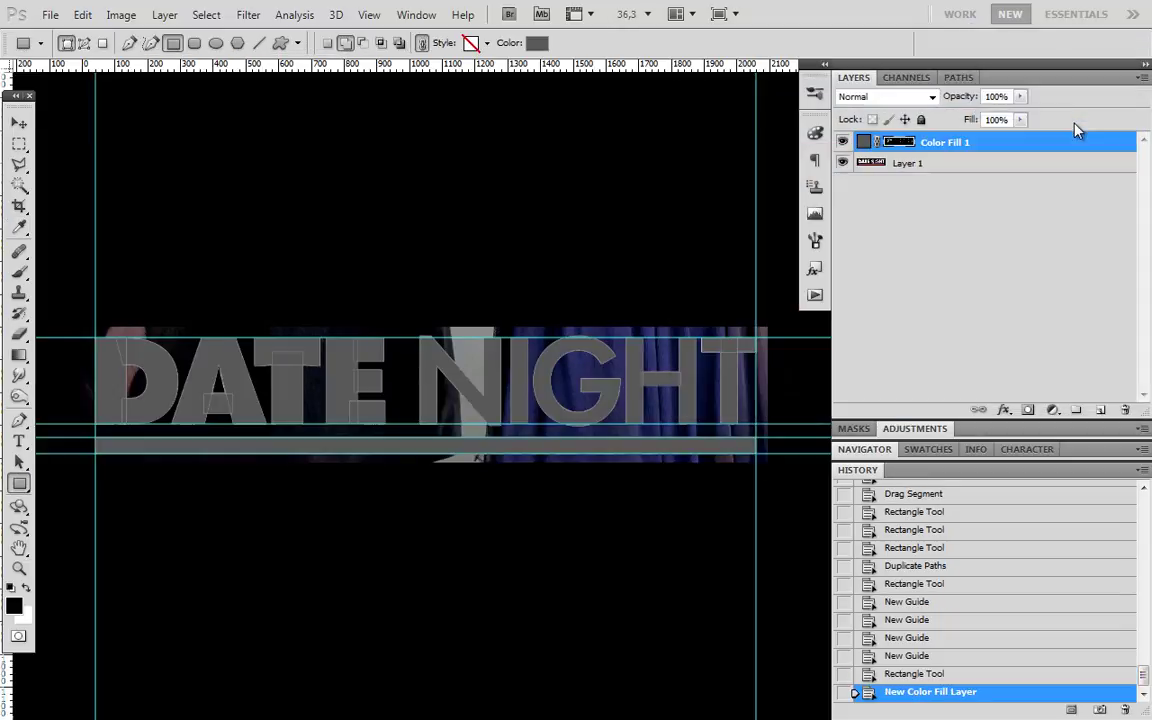
# Sample the poster bar's red as the foreground color with Color Fill 1 temporarily hidden.
pyautogui.click(842, 142)
pyautogui.click(19, 227)
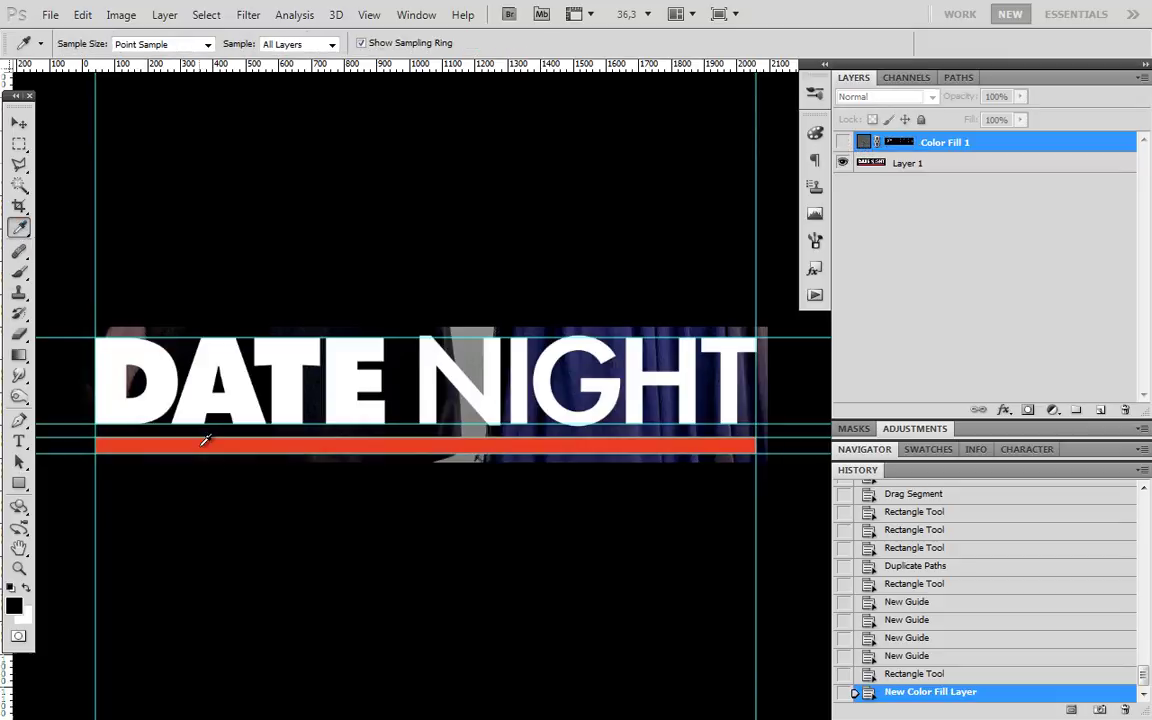
pyautogui.click(206, 442)
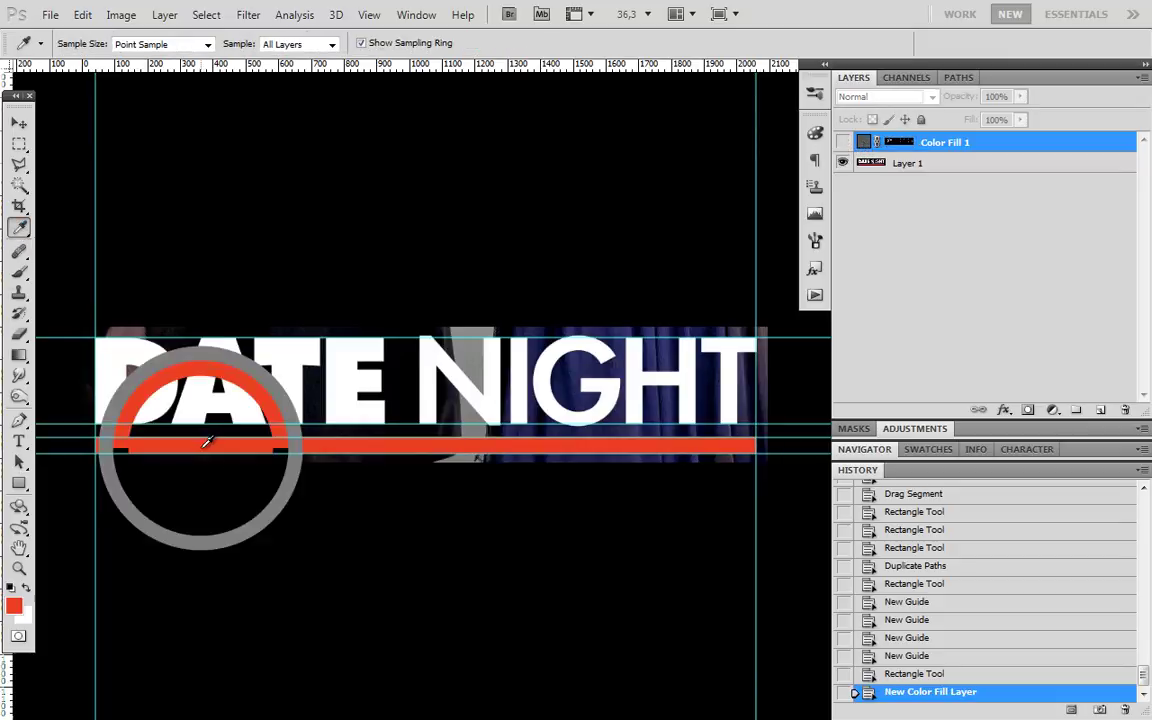
pyautogui.click(843, 143)
# Set the color of Color Fill 1 to white (ffffff).
pyautogui.doubleClick(864, 145)
pyautogui.click(690, 131)
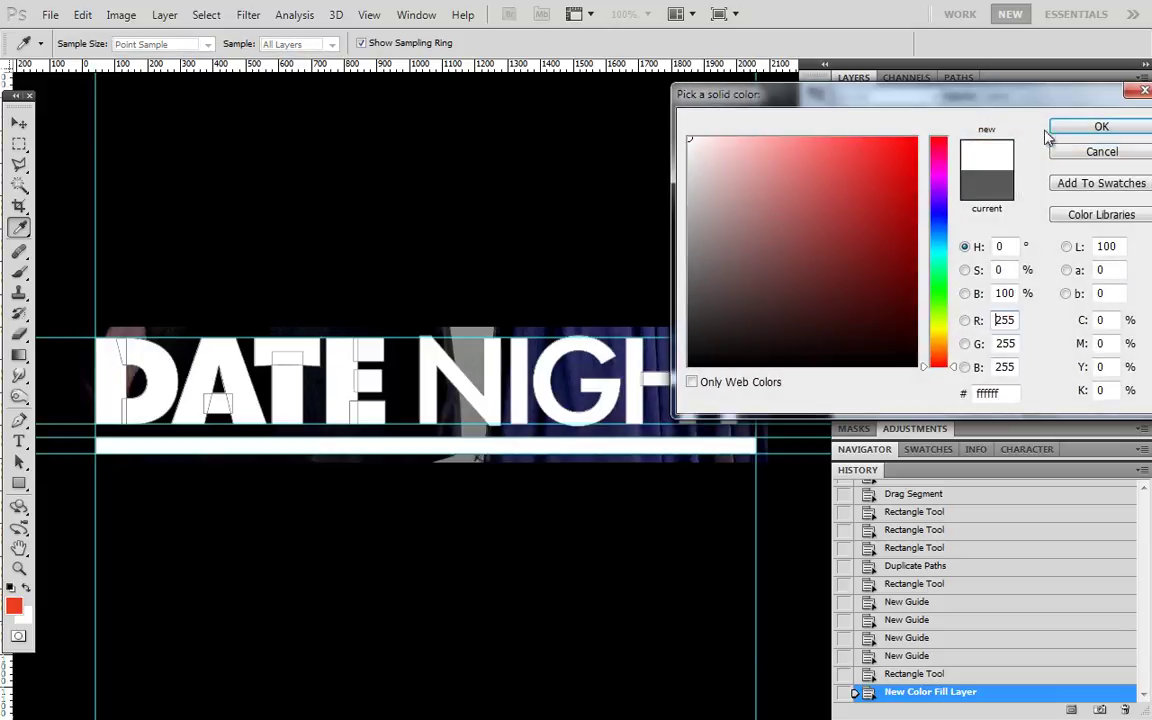
pyautogui.click(1100, 124)
# Clear all guides from the document.
pyautogui.moveTo(775, 457); pyautogui.dragTo(856, 537)
pyautogui.moveTo(614, 449); pyautogui.dragTo(478, 454)
pyautogui.click(369, 14)
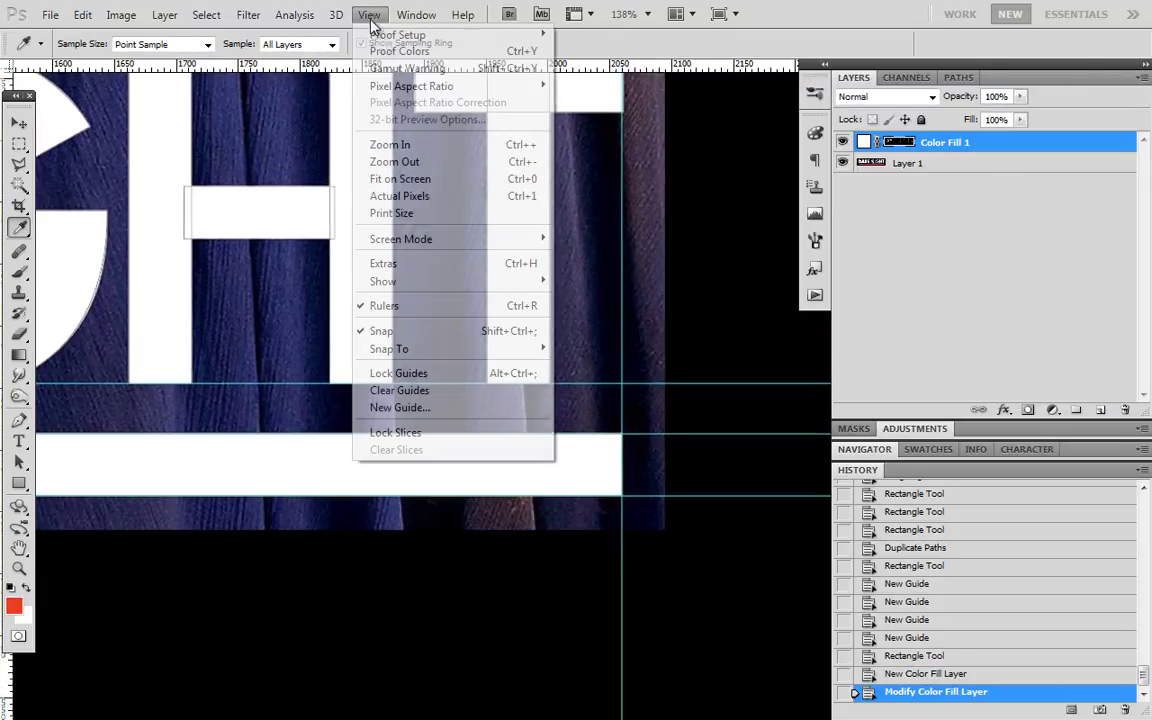
pyautogui.click(410, 388)
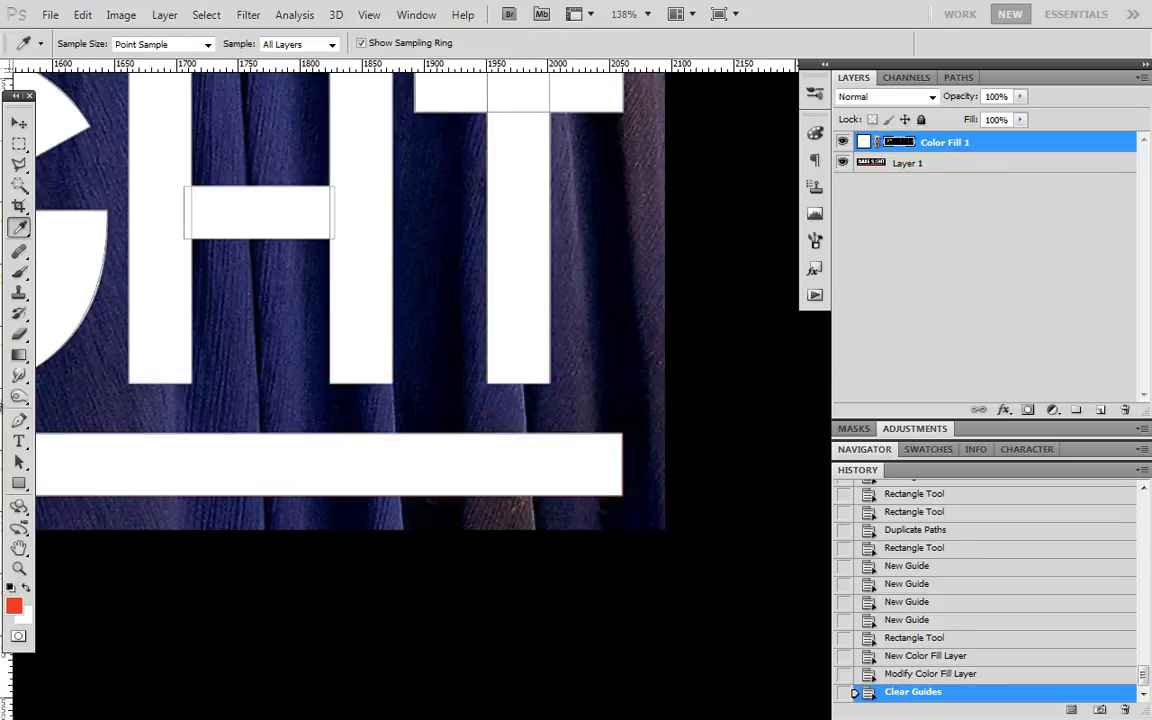
# With Layer 1 selected, draw a rectangular path slightly larger than the bar and create a Solid Color fill layer in red eb4024 from it.
pyautogui.click(19, 483)
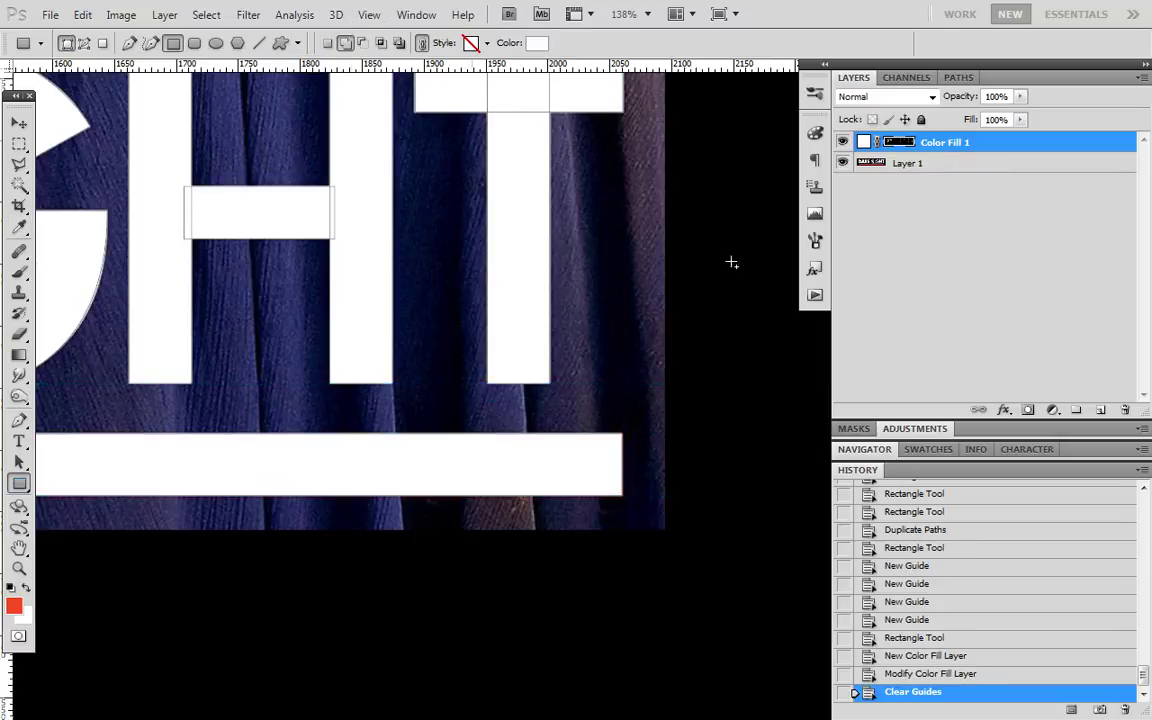
pyautogui.click(905, 168)
pyautogui.moveTo(664, 561); pyautogui.dragTo(183, 533)
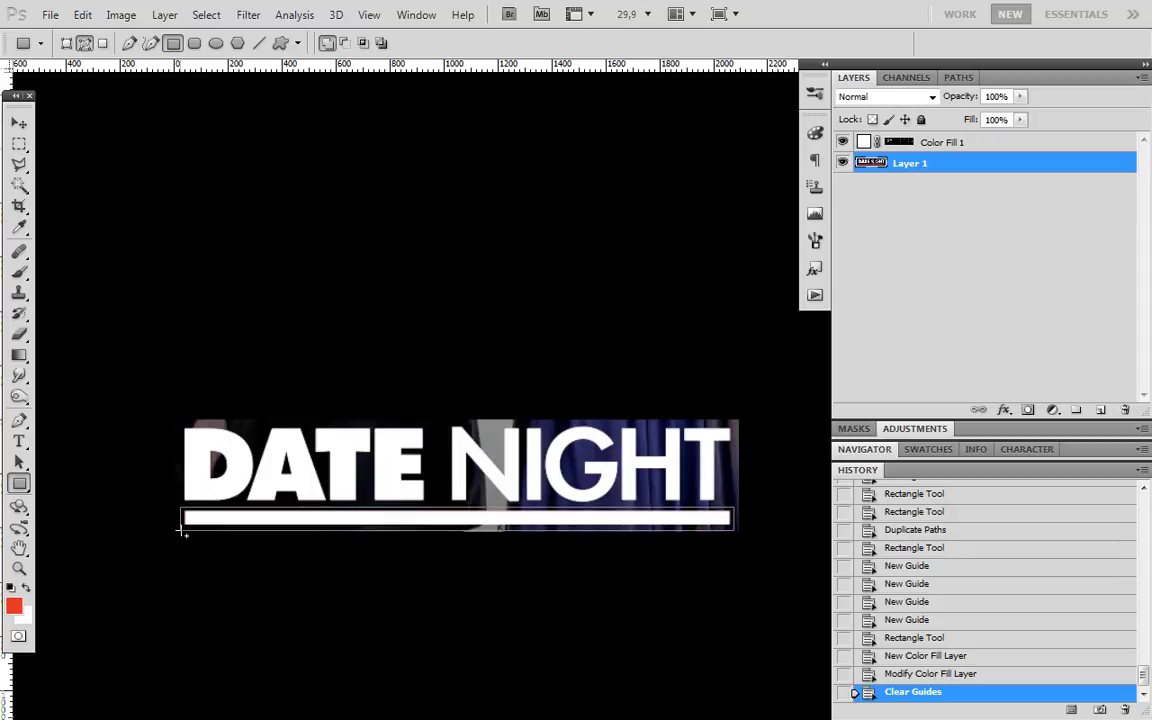
pyautogui.click(1053, 410)
pyautogui.click(1015, 37)
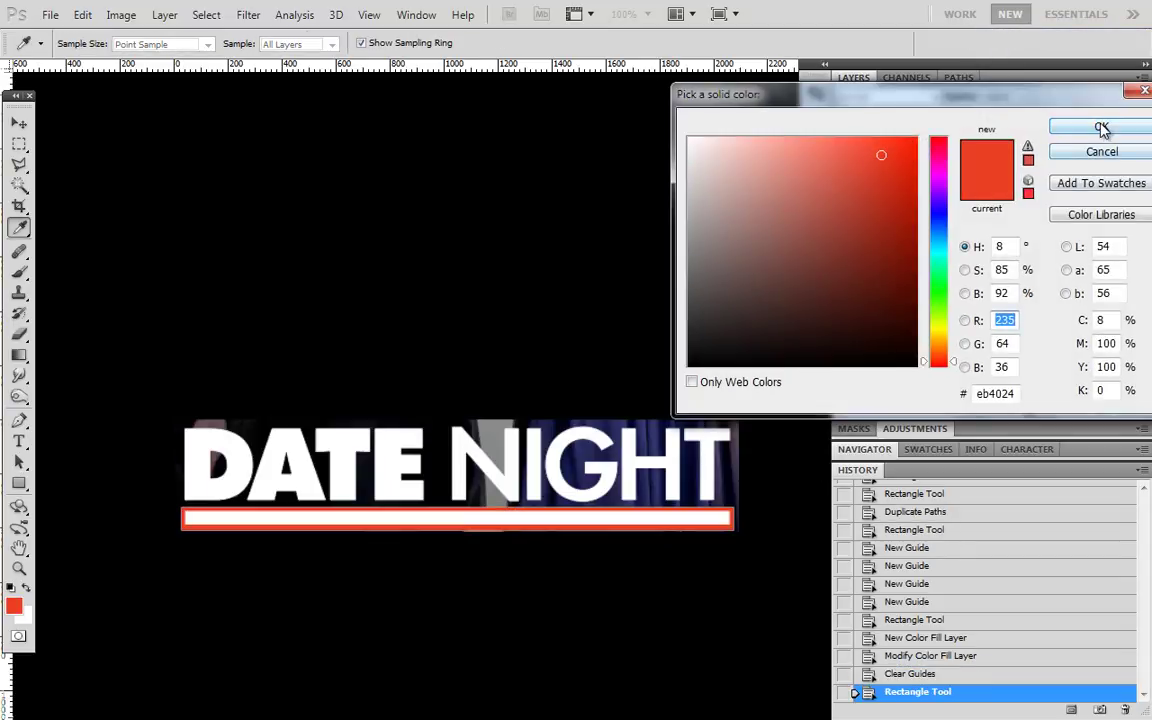
pyautogui.click(1100, 124)
# Move the red Color Fill 2 layer above Color Fill 1 and clip it to that layer, checking the effect by toggling its visibility.
pyautogui.moveTo(865, 162); pyautogui.dragTo(862, 138)
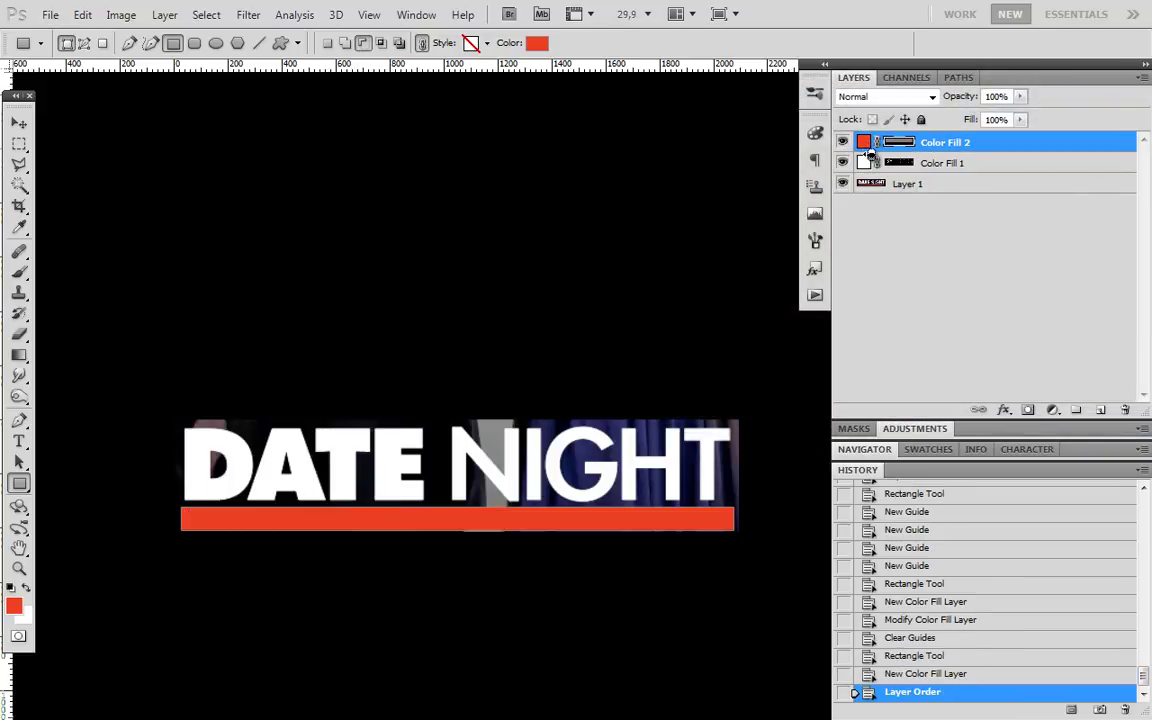
pyautogui.keyDown('alt'); pyautogui.click(866, 155); pyautogui.keyUp('alt')
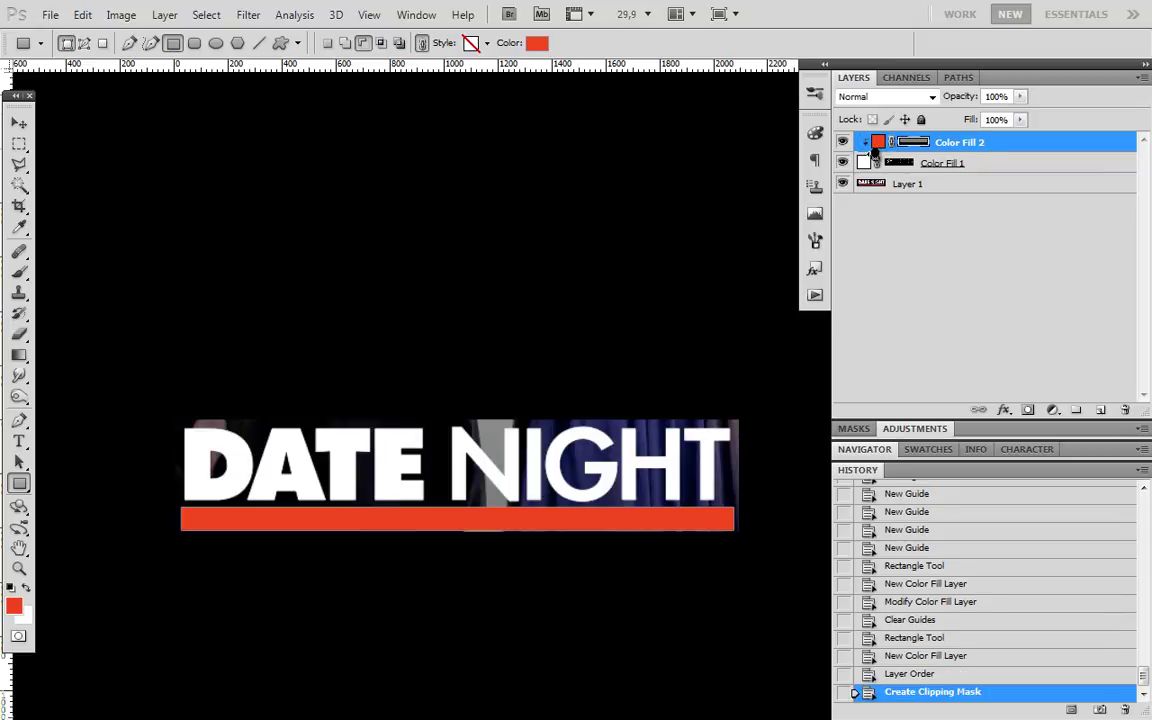
pyautogui.click(843, 142)
pyautogui.click(843, 142)
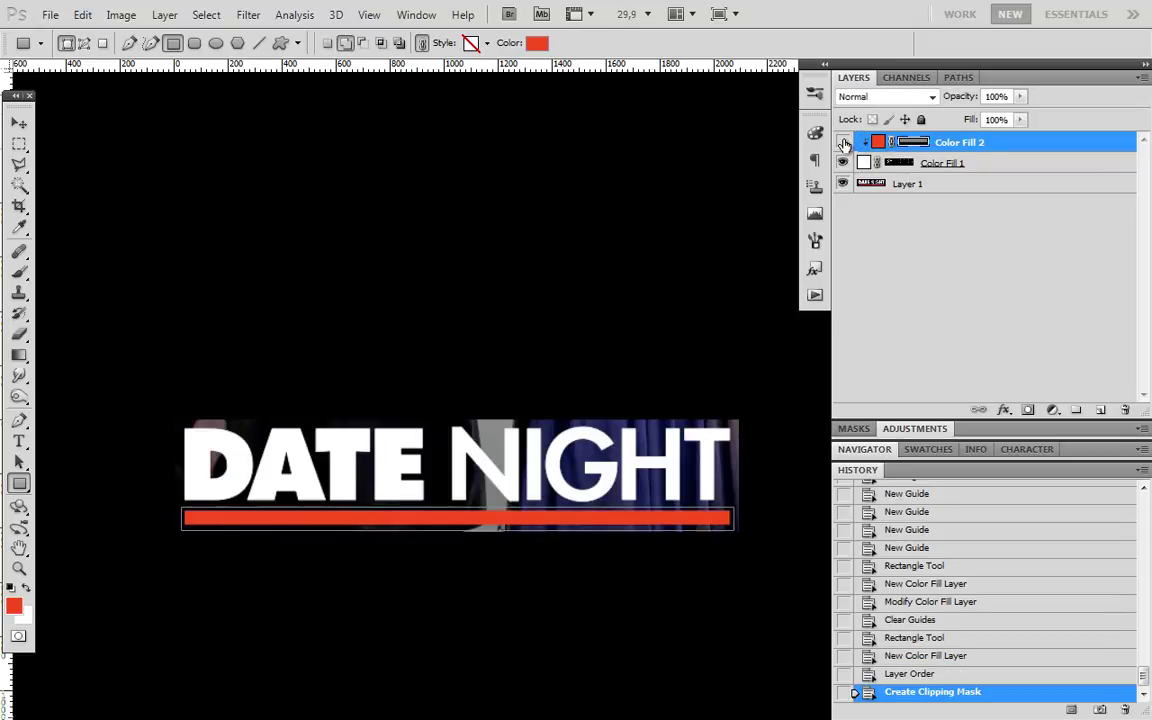
pyautogui.click(843, 142)
pyautogui.click(843, 142)
# Delete the poster image Layer 1 and add a dark grey Solid Color fill layer beneath Color Fill 1 as the background.
pyautogui.click(926, 187)
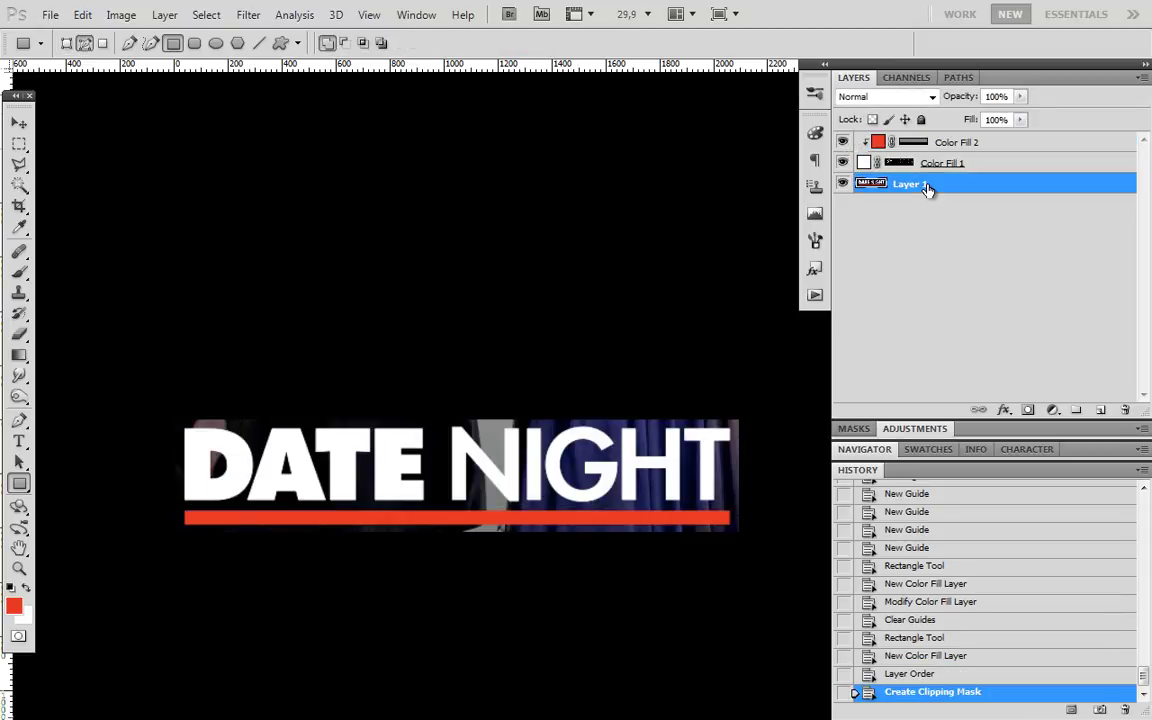
pyautogui.press('Delete')
pyautogui.click(1052, 410)
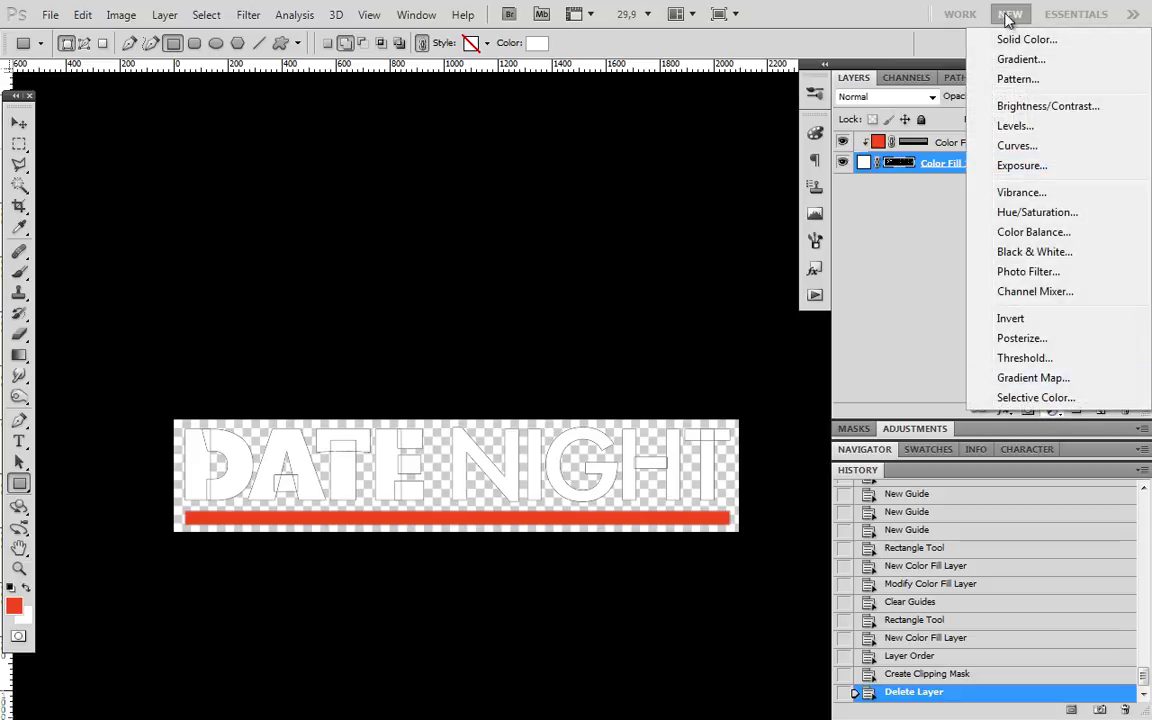
pyautogui.click(1000, 14)
pyautogui.click(689, 303)
pyautogui.click(1100, 127)
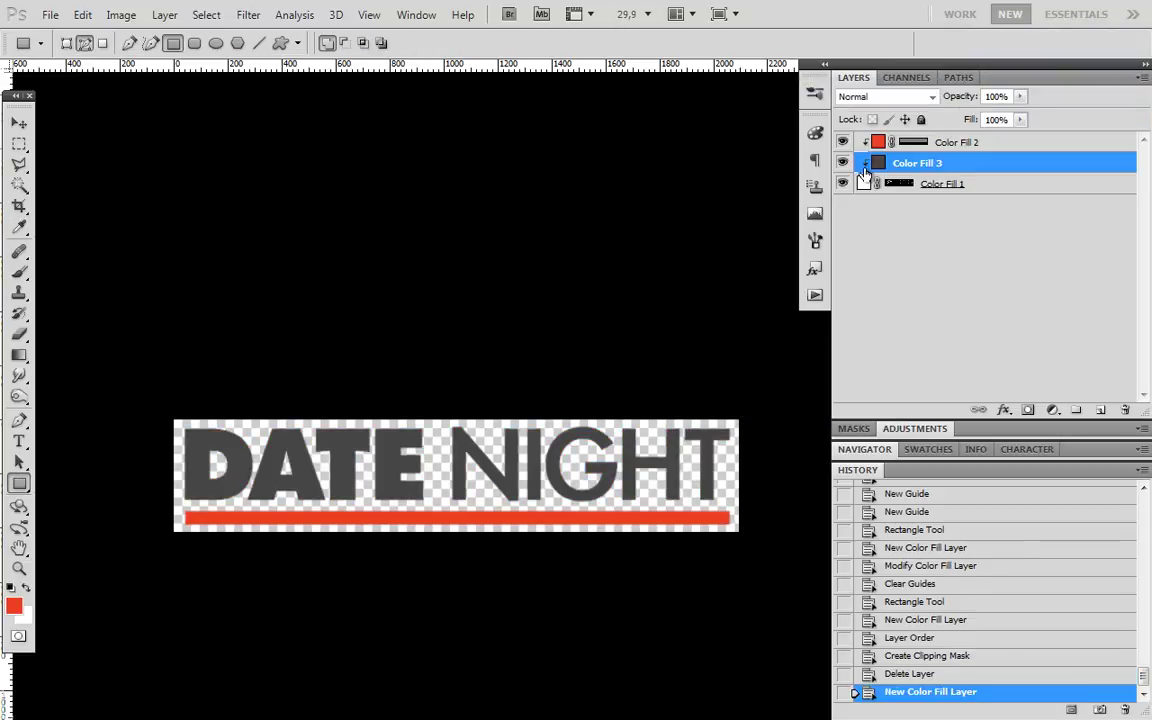
pyautogui.moveTo(879, 168); pyautogui.dragTo(886, 192)
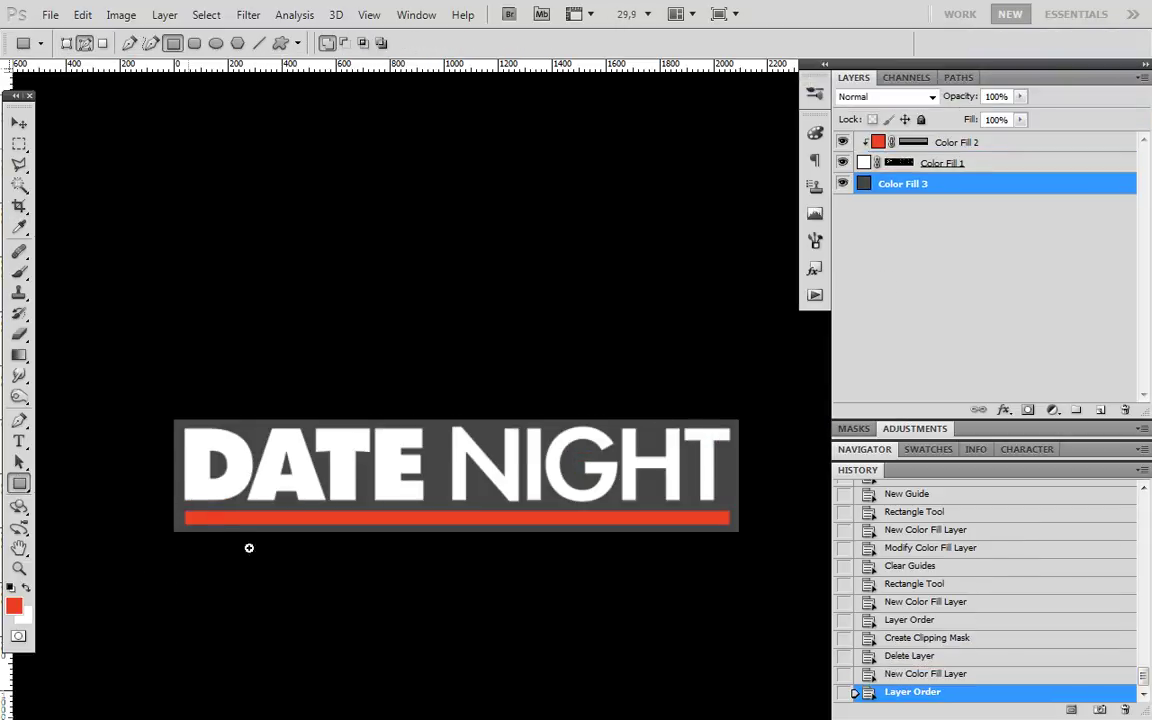
# Examine the logo up close with the grey background layer switched off and on.
pyautogui.scroll(5, 249, 548)
pyautogui.click(843, 183)
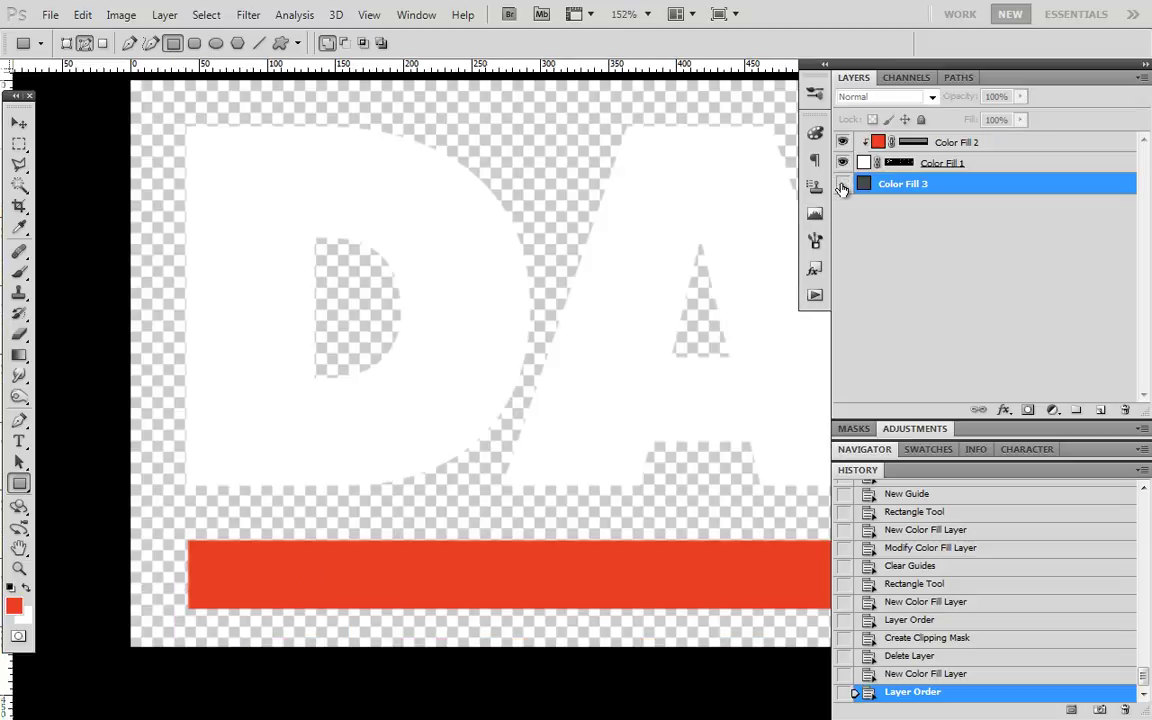
pyautogui.click(843, 183)
pyautogui.scroll(-6, 300, 505)
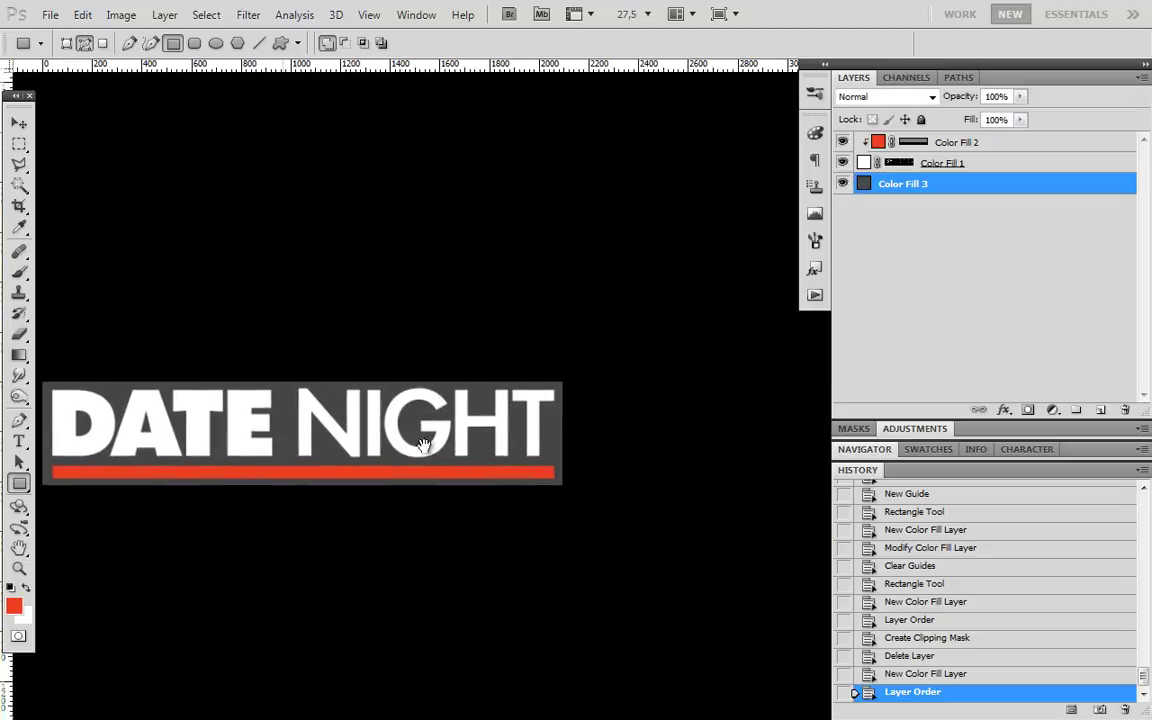
# Release the clipping mask of the red Color Fill 2 layer and create it again.
pyautogui.scroll(4, 630, 514)
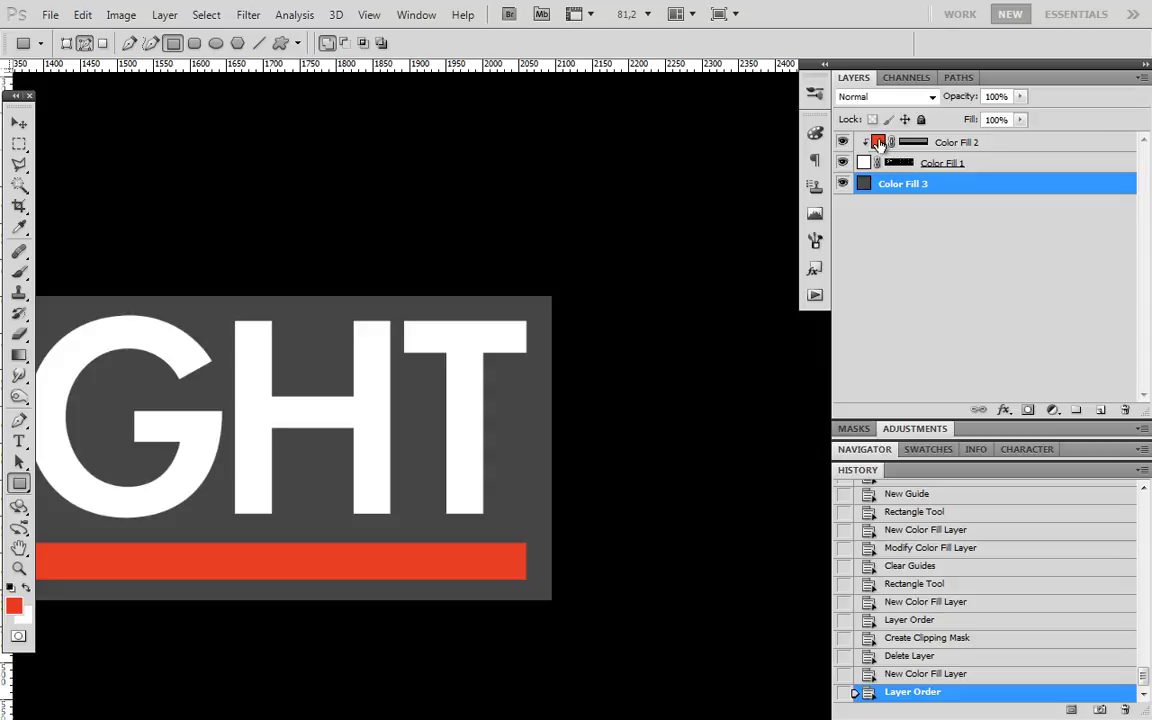
pyautogui.click(878, 143)
pyautogui.hotkey('ctrl', 'alt', 'g')
pyautogui.hotkey('ctrl', 'alt', 'g')
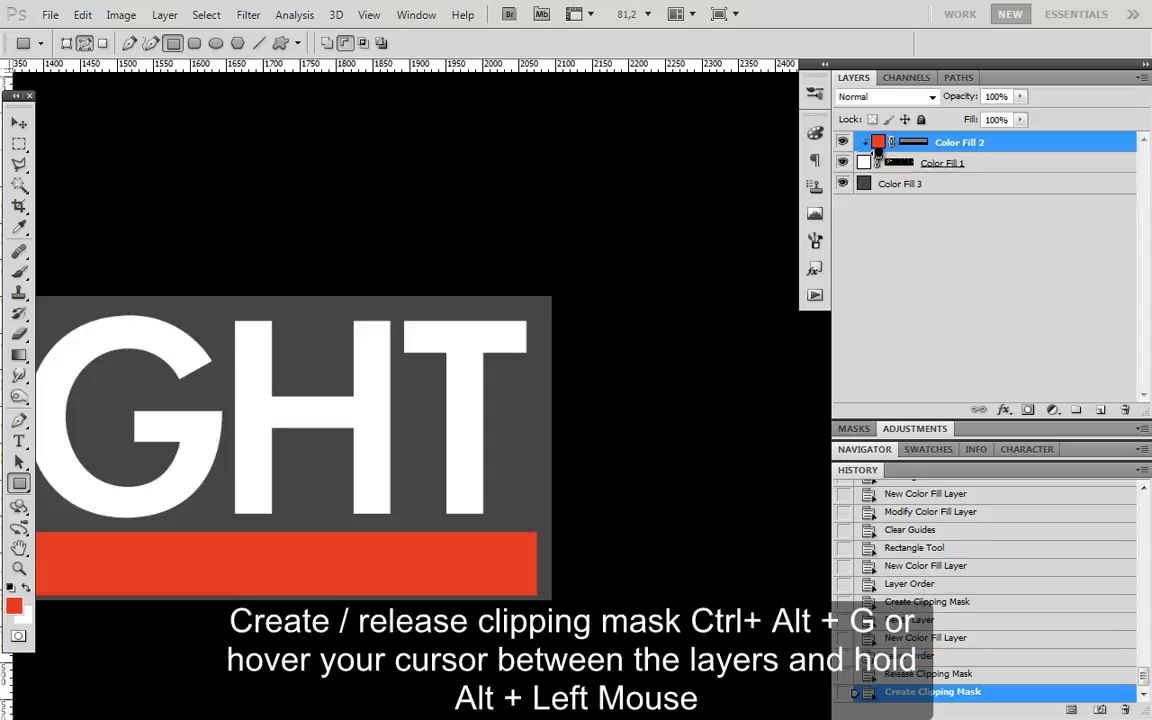
# Toggle the red Color Fill 2 layer's clipping to Color Fill 1 off and on repeatedly, leaving it clipped.
pyautogui.keyDown('alt'); pyautogui.click(877, 153); pyautogui.keyUp('alt')
pyautogui.keyDown('alt'); pyautogui.click(877, 153); pyautogui.keyUp('alt')
pyautogui.keyDown('alt'); pyautogui.click(877, 153); pyautogui.keyUp('alt')
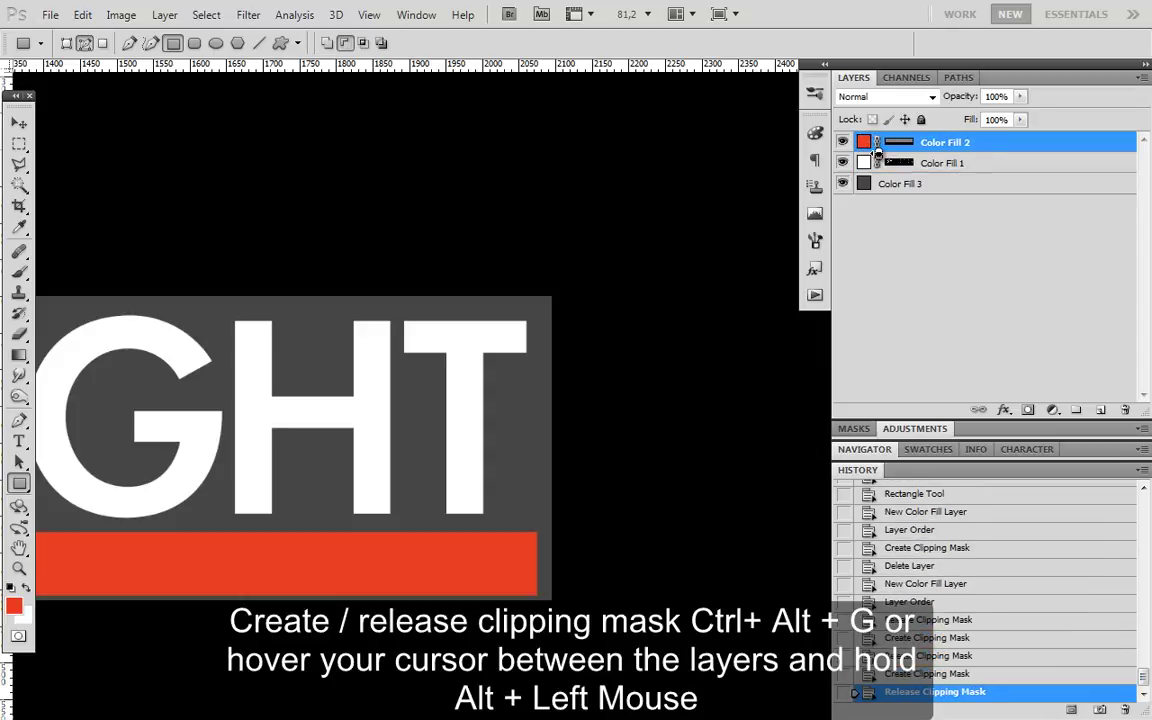
pyautogui.hotkey('ctrl', 'alt', 'g')
pyautogui.hotkey('ctrl', 'alt', 'g')
pyautogui.hotkey('ctrl', 'alt', 'g')
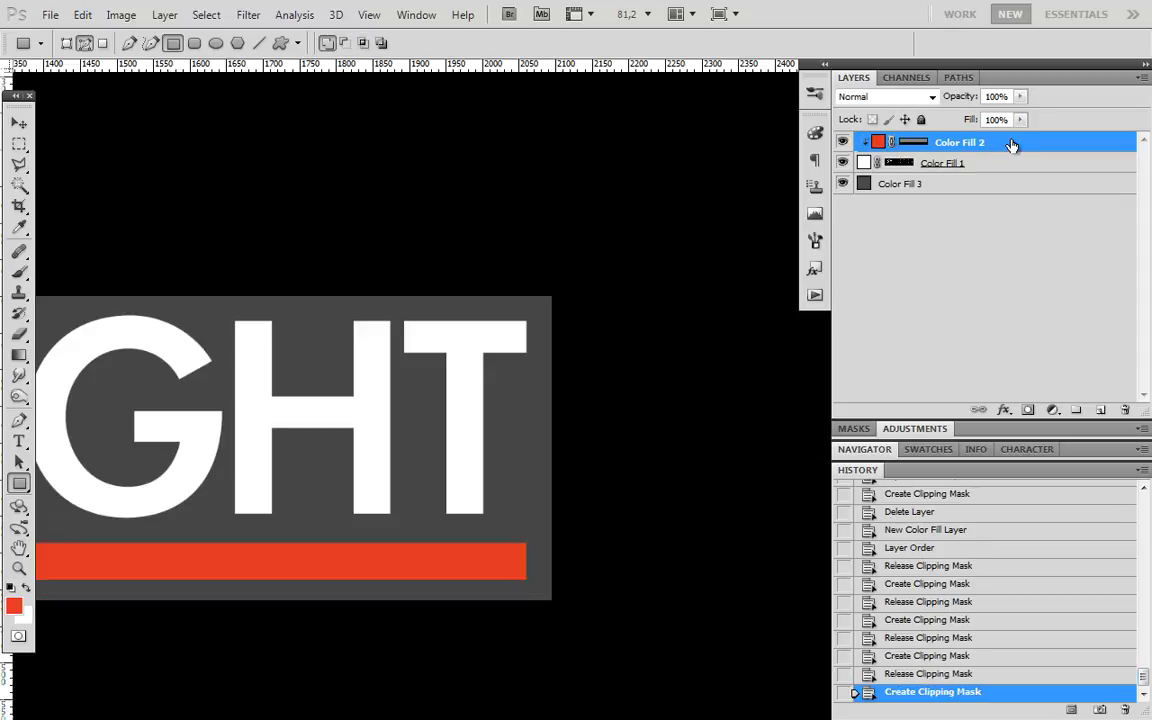
pyautogui.hotkey('ctrl', 'alt', 'g')
pyautogui.hotkey('ctrl', 'alt', 'g')
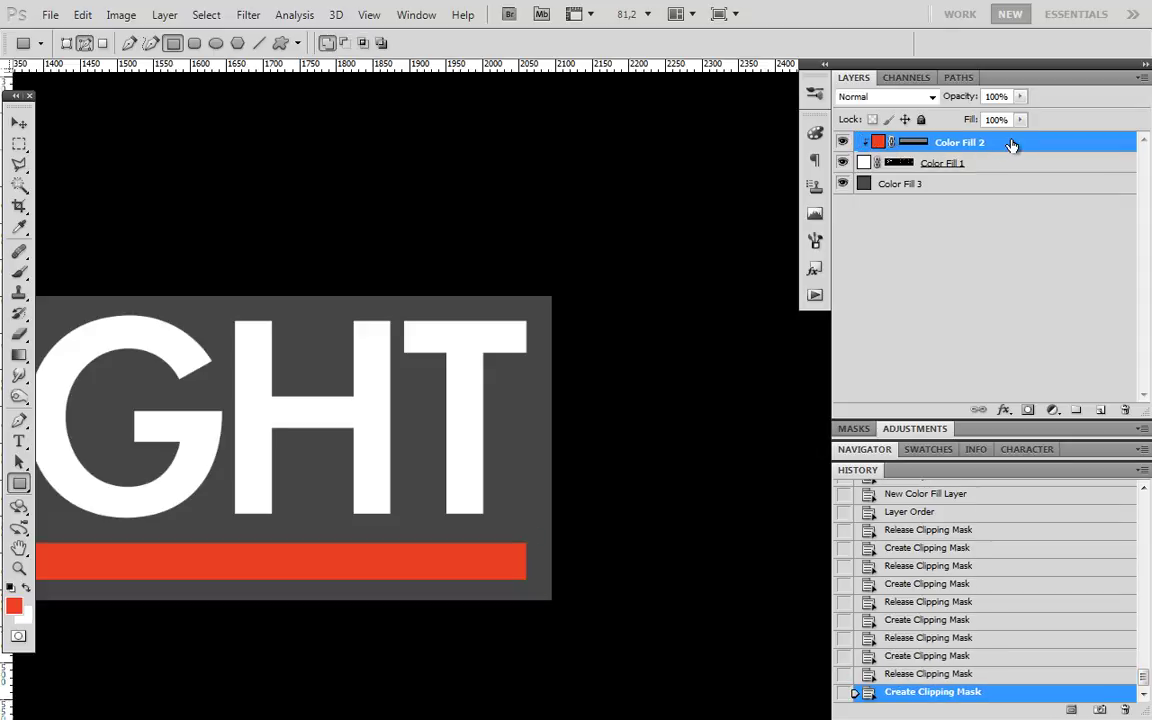
pyautogui.hotkey('ctrl', 'alt', 'g')
pyautogui.hotkey('ctrl', 'alt', 'g')
pyautogui.hotkey('ctrl', 'alt', 'g')
pyautogui.hotkey('ctrl', 'alt', 'g')
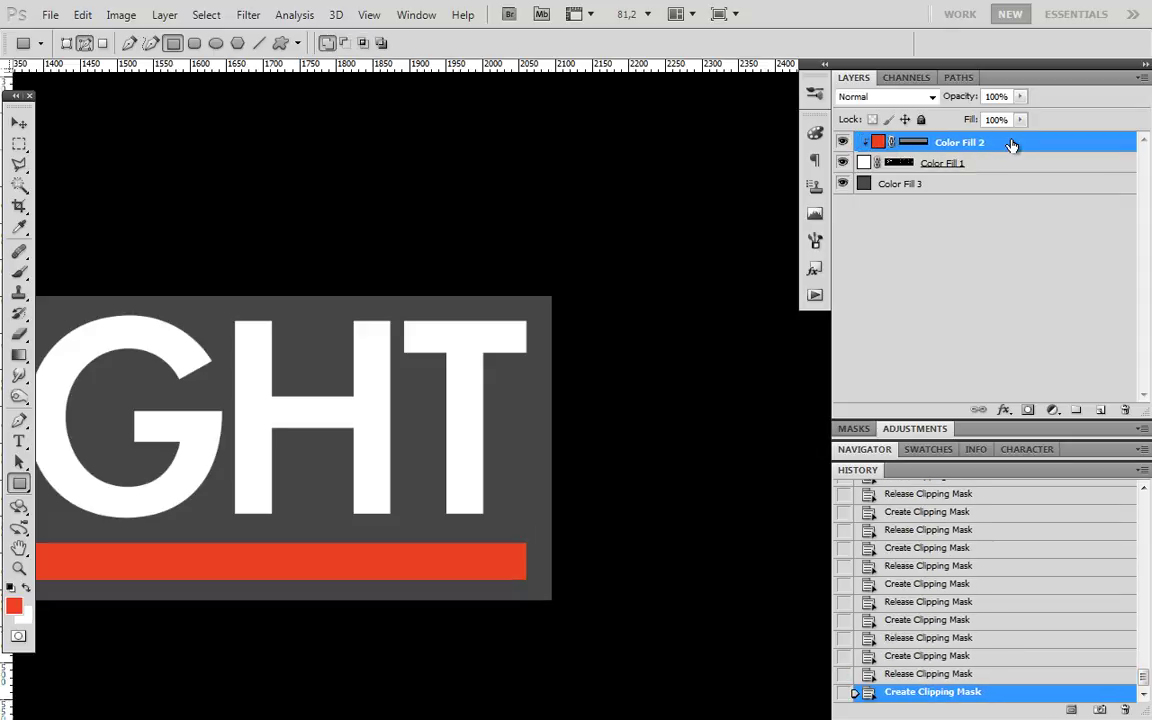
# Examine the whole logo and then the DATE letters up close, switching the red Color Fill 2 layer off and on.
pyautogui.moveTo(431, 449); pyautogui.dragTo(399, 460)
pyautogui.moveTo(262, 496); pyautogui.dragTo(510, 487)
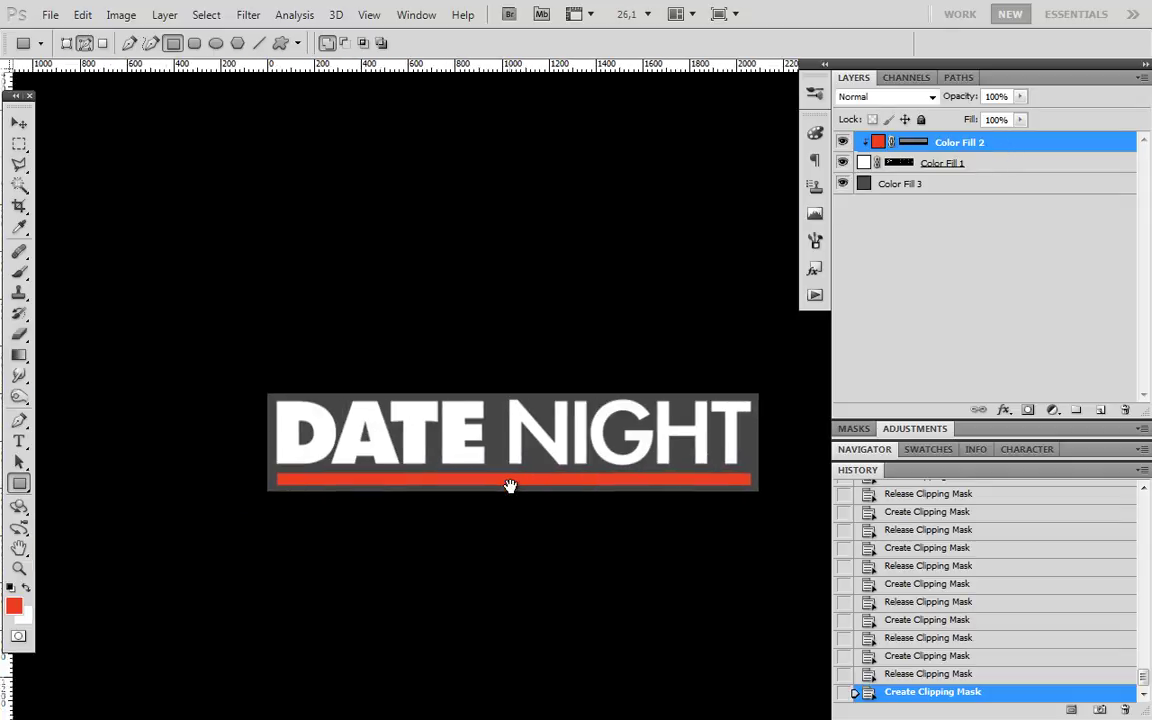
pyautogui.moveTo(308, 495); pyautogui.dragTo(375, 545)
pyautogui.moveTo(369, 458); pyautogui.dragTo(347, 462)
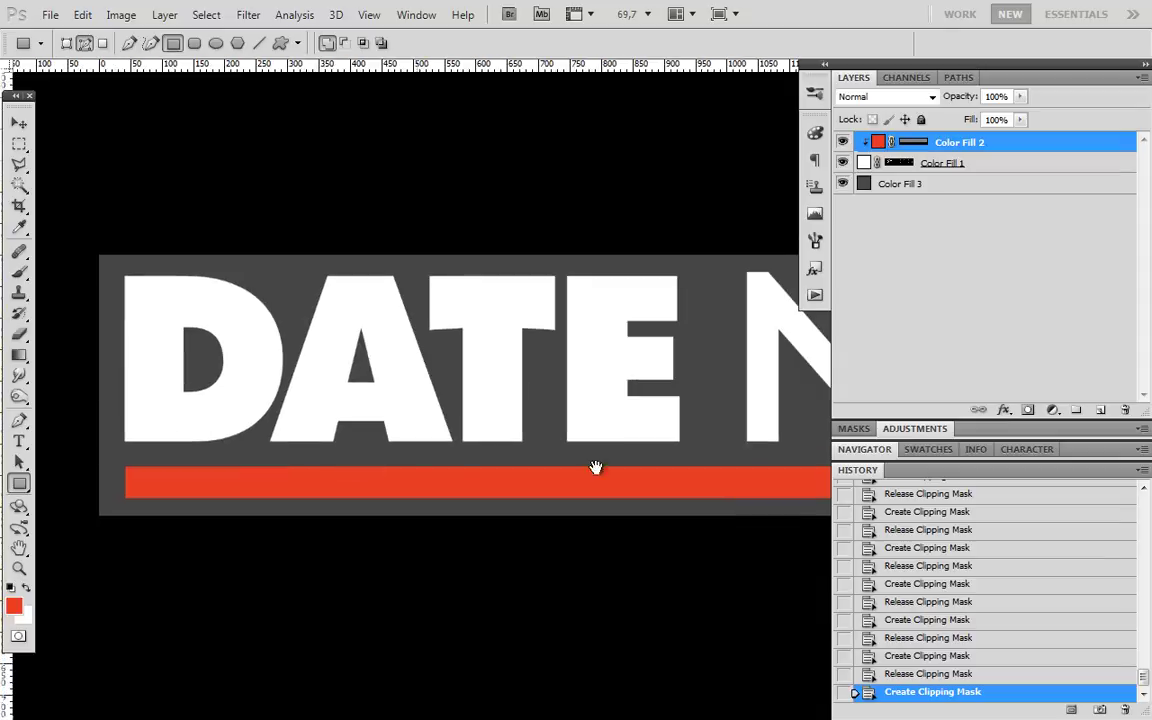
pyautogui.click(855, 434)
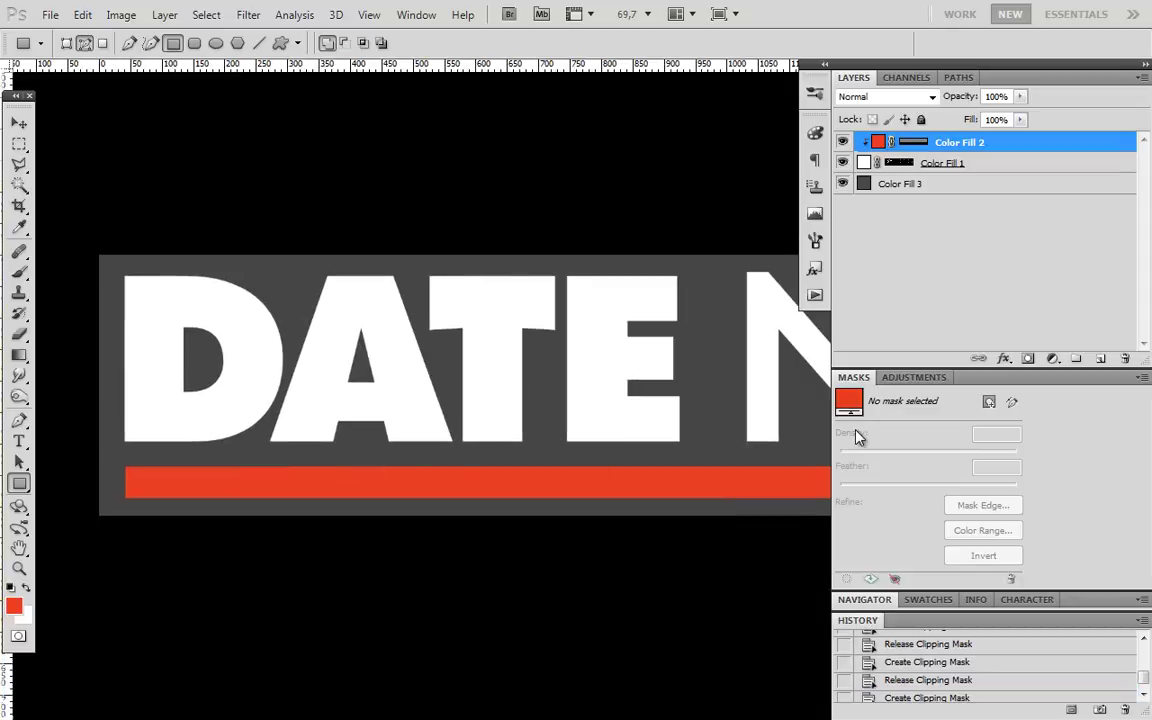
pyautogui.click(853, 378)
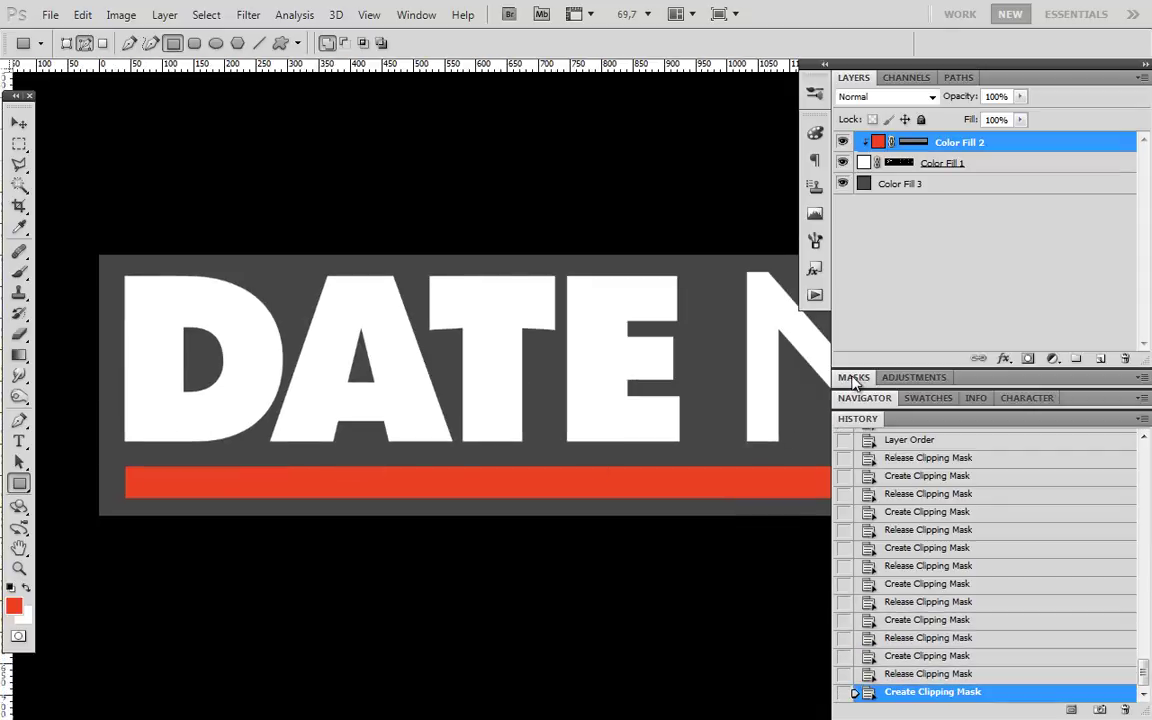
pyautogui.click(843, 142)
pyautogui.click(843, 142)
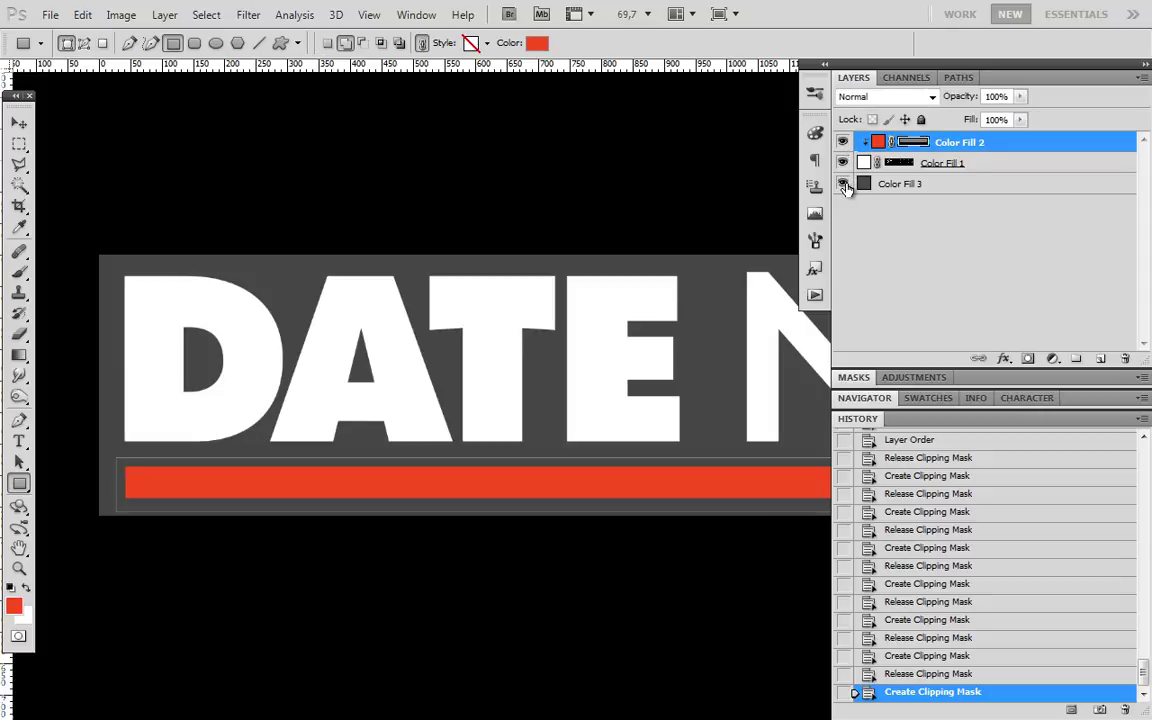
# Hide the grey Color Fill 3 background layer and trim the image to the logo's edges.
pyautogui.click(843, 183)
pyautogui.click(124, 18)
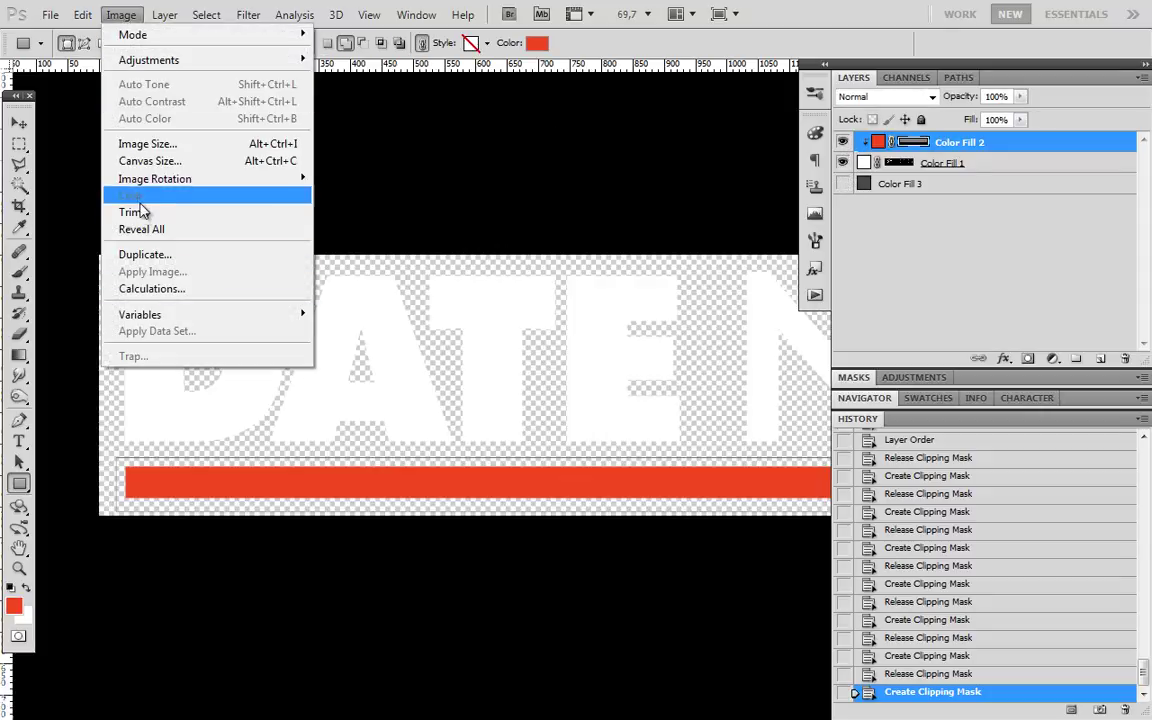
pyautogui.click(141, 206)
pyautogui.click(596, 211)
pyautogui.press('u')
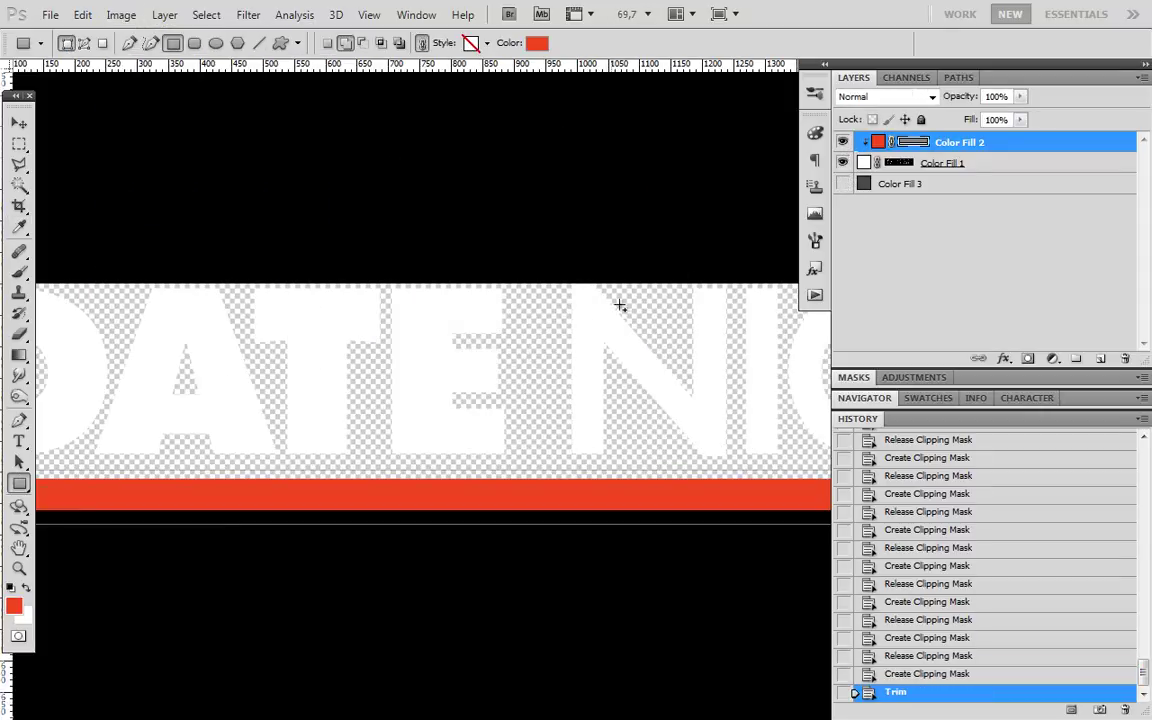
# Resize the trimmed image to a width of 780 pixels with constrained proportions.
pyautogui.moveTo(637, 370); pyautogui.dragTo(575, 375)
pyautogui.moveTo(604, 371); pyautogui.dragTo(448, 376)
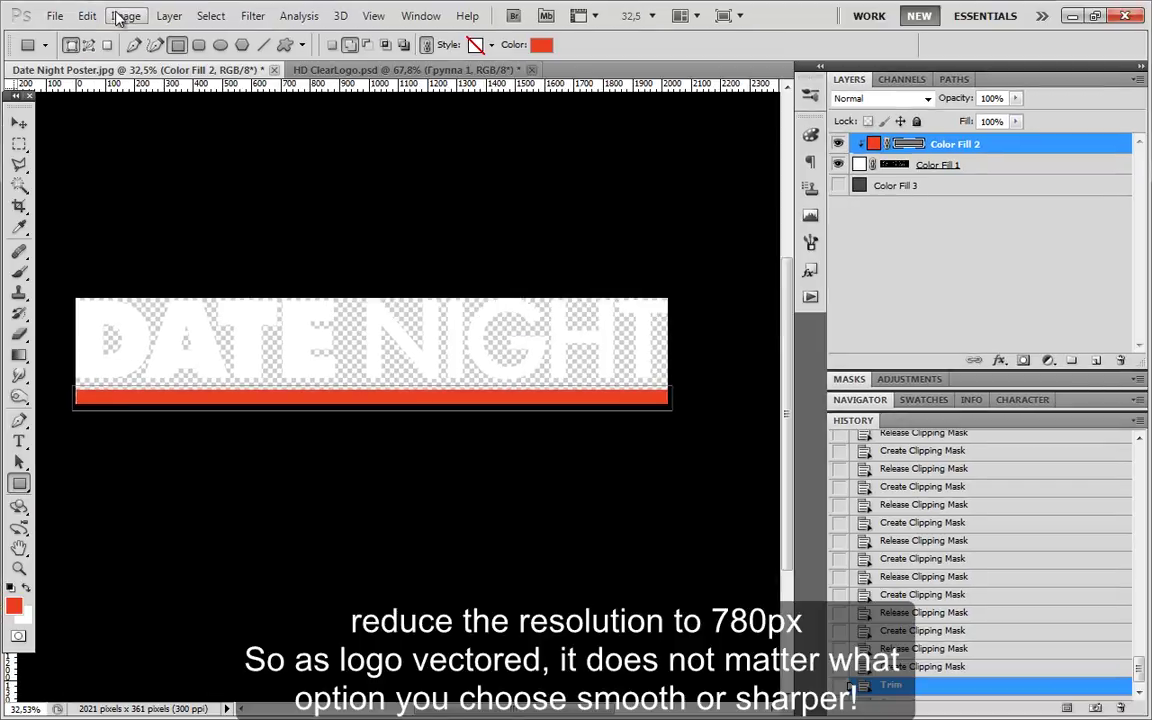
pyautogui.click(125, 15)
pyautogui.click(160, 140)
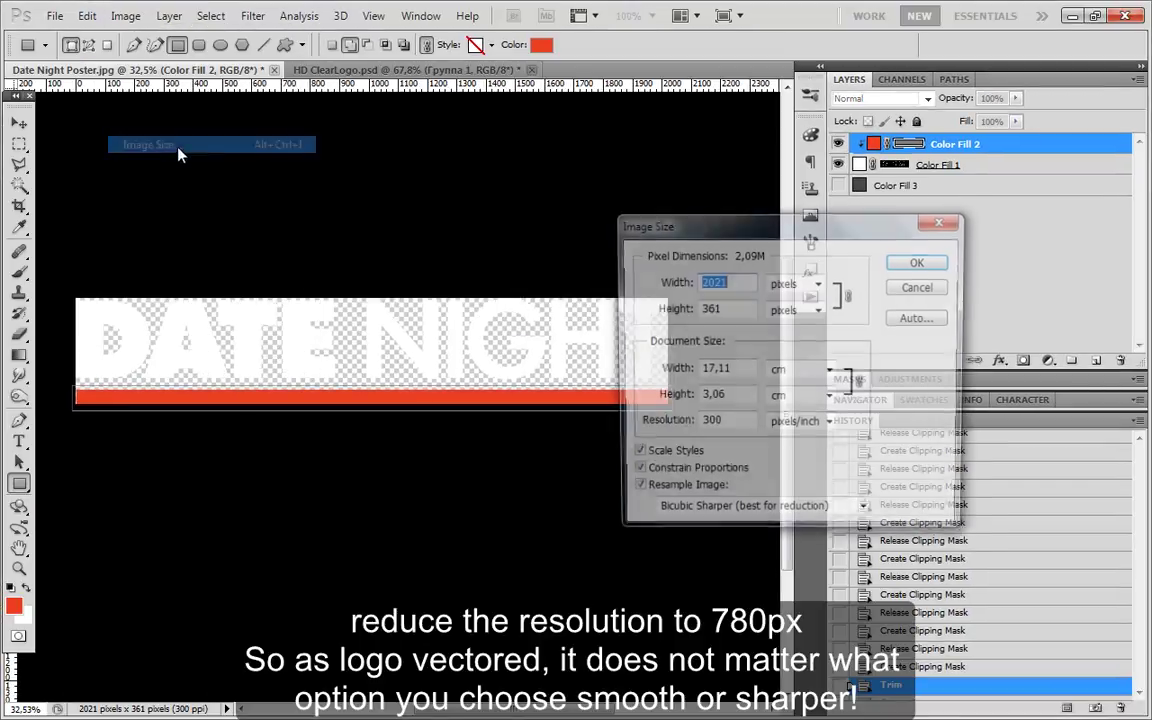
pyautogui.write('780')
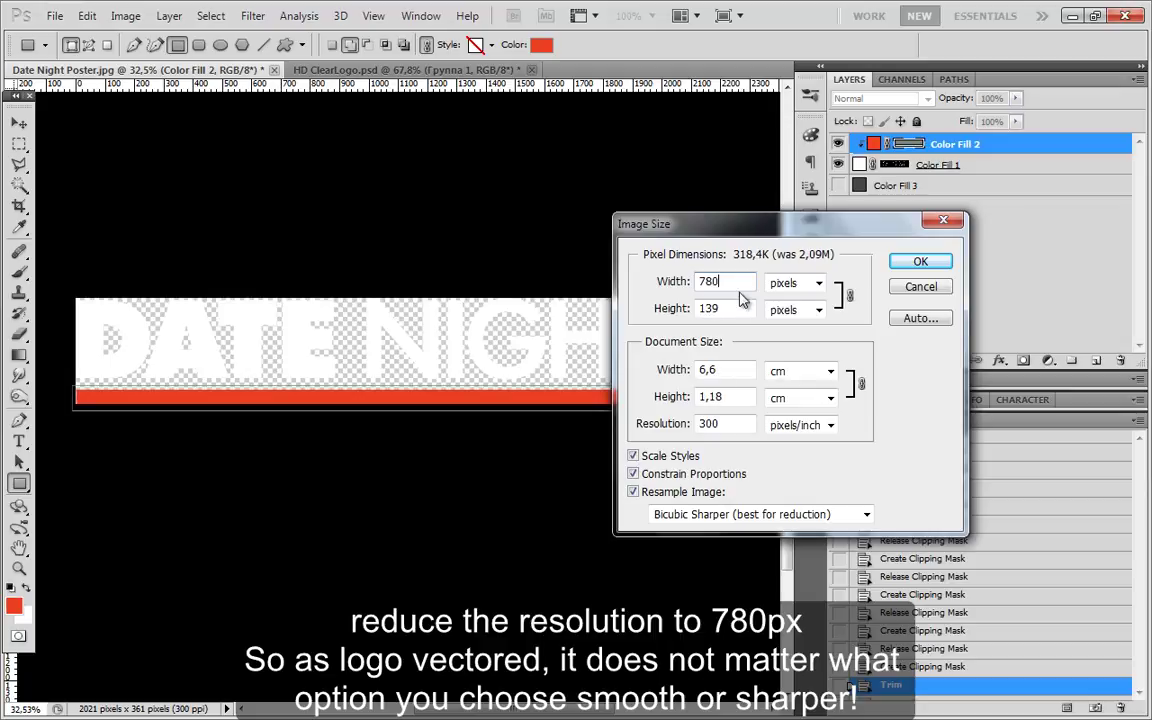
pyautogui.click(920, 263)
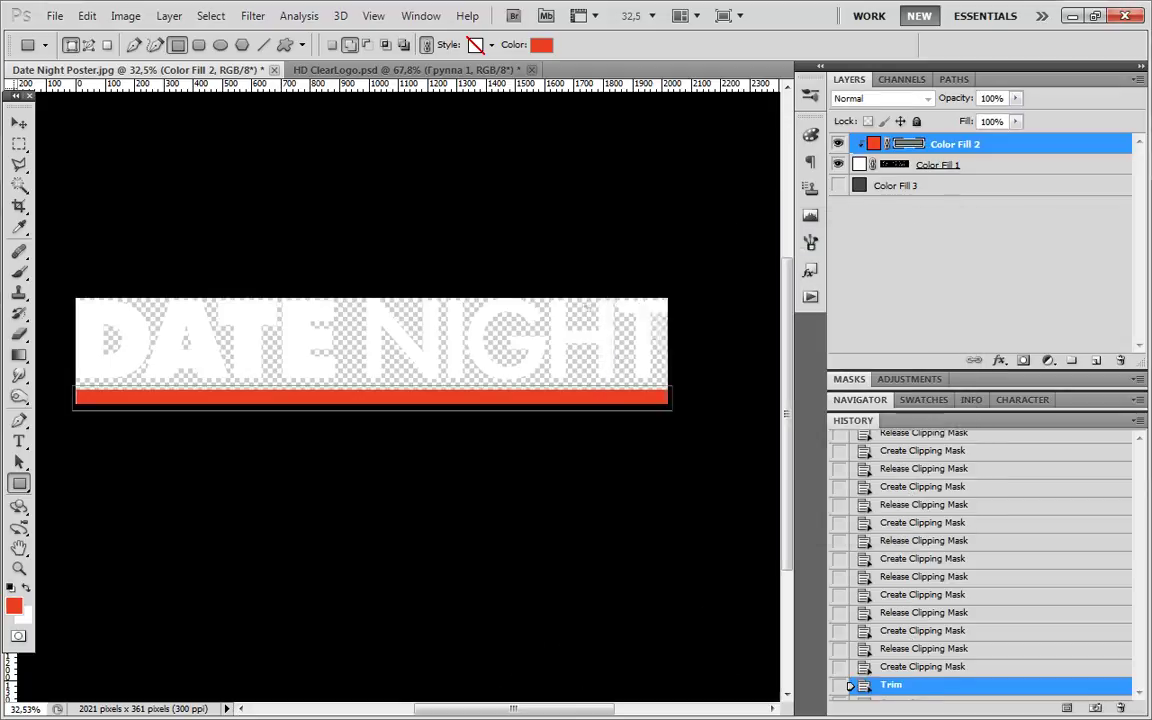
# Enlarge the canvas to 800 x 310 pixels with the logo anchored in the centre.
pyautogui.click(125, 15)
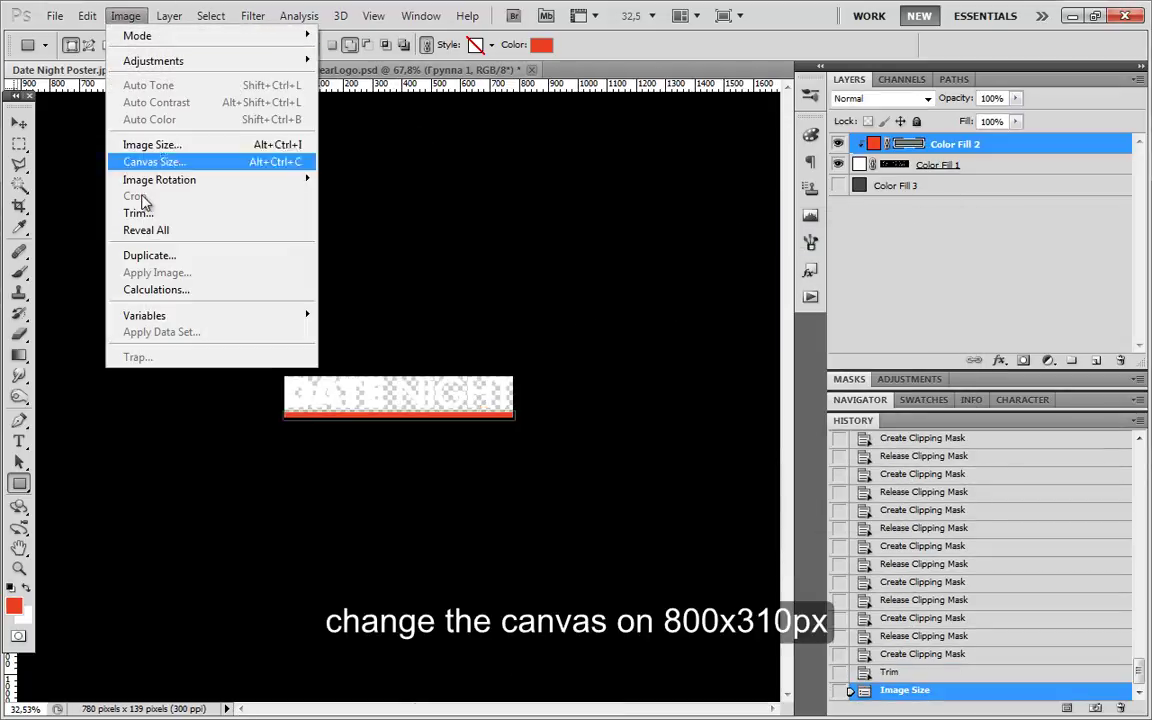
pyautogui.click(153, 162)
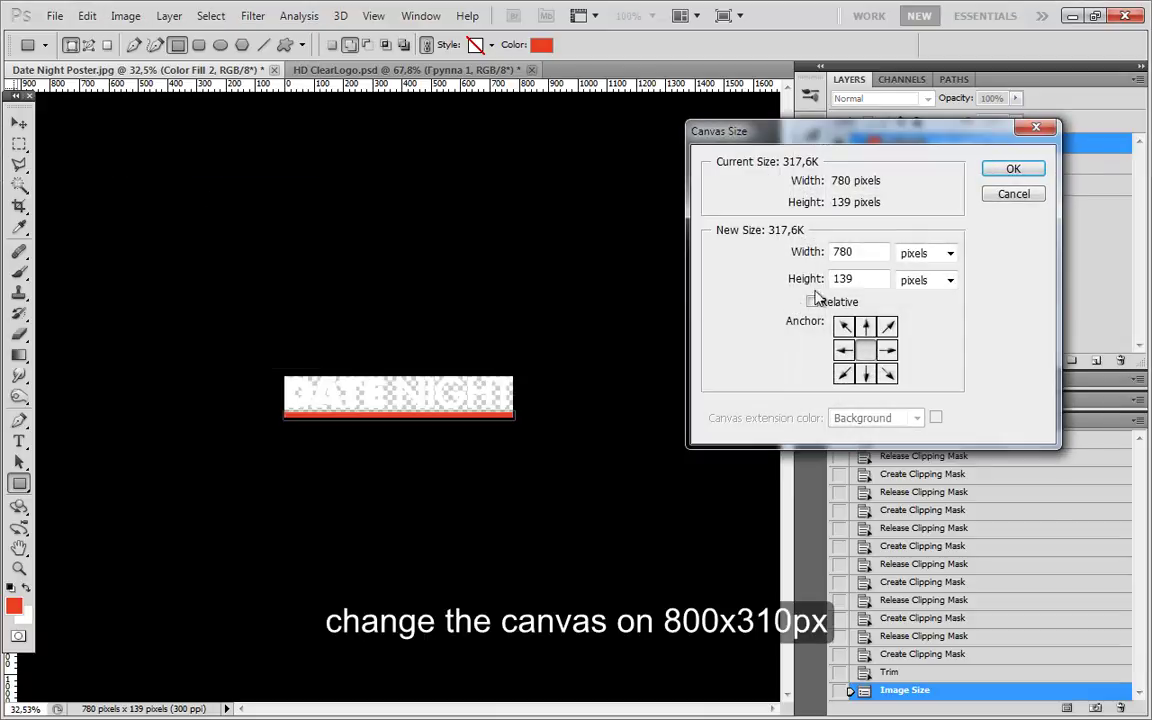
pyautogui.doubleClick(849, 255)
pyautogui.write('800')
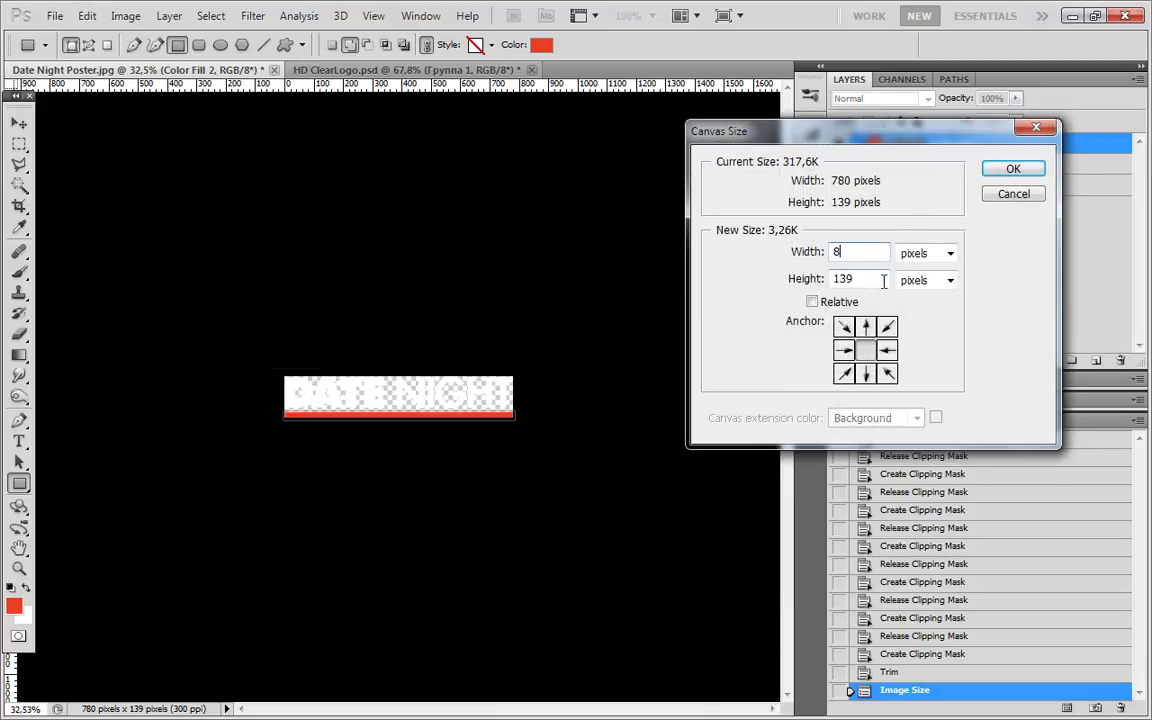
pyautogui.press('Tab')
pyautogui.write('310')
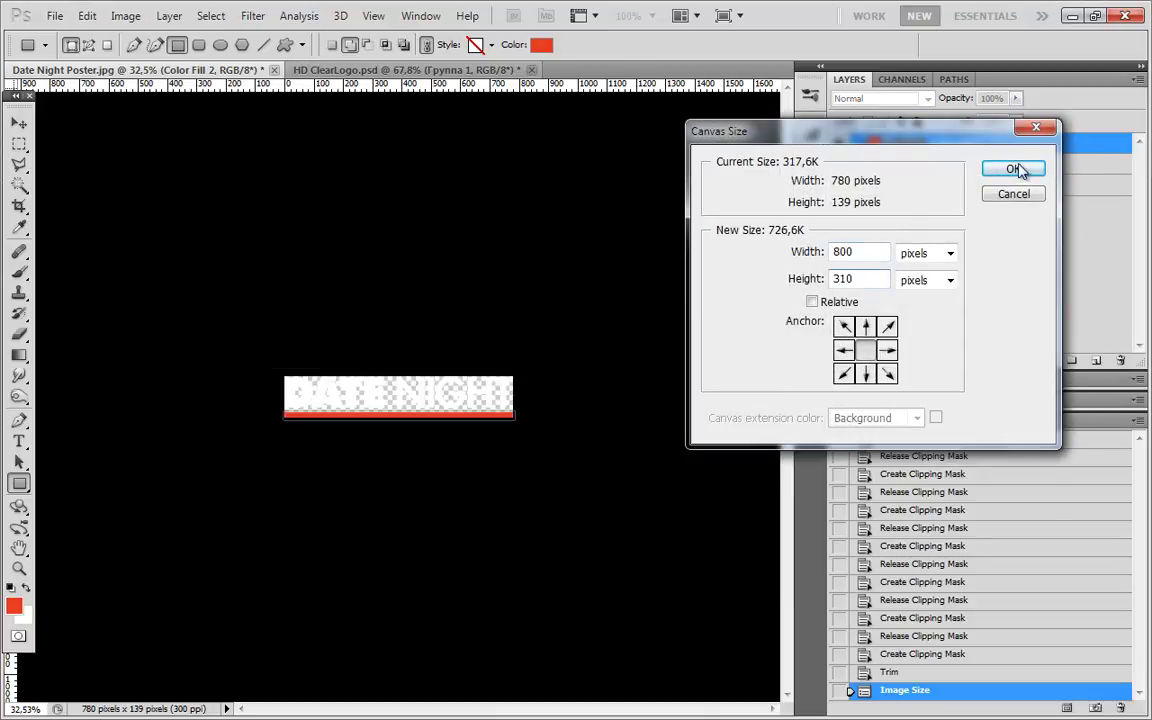
pyautogui.click(1013, 168)
pyautogui.keyDown('ctrl'); pyautogui.click(455, 396); pyautogui.keyUp('ctrl')
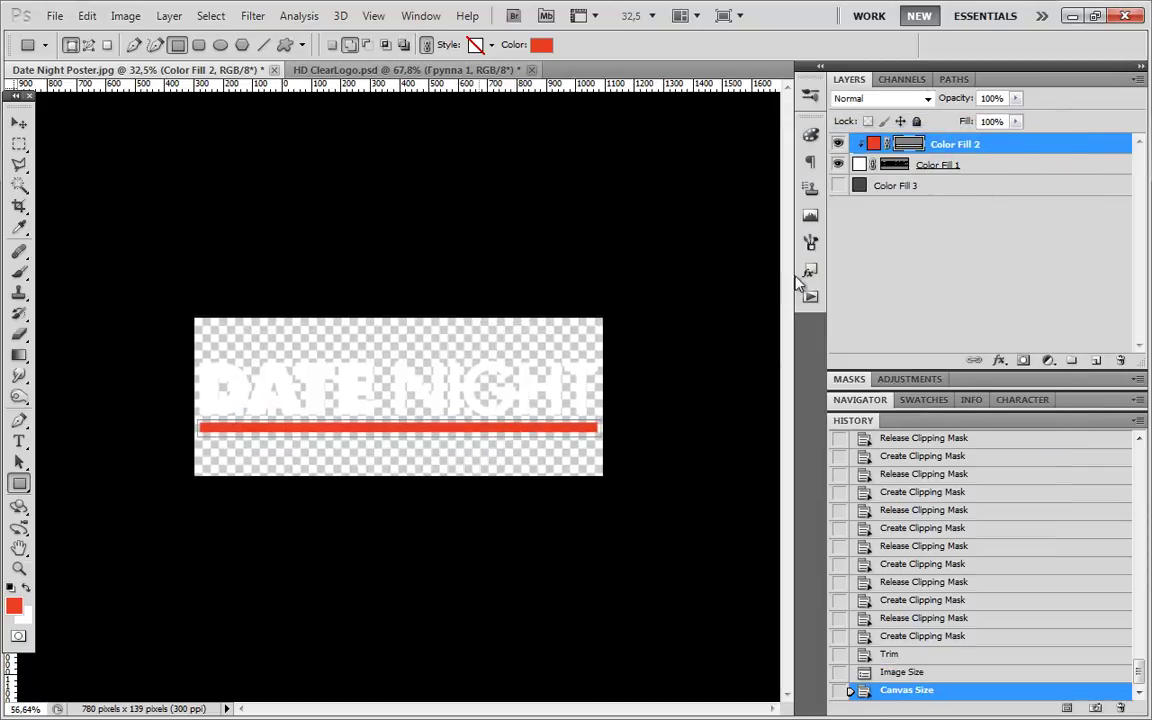
# Duplicate the Color Fill 1 and Color Fill 2 layers together into the HD ClearLogo.psd document.
pyautogui.keyDown('shift'); pyautogui.click(1010, 166); pyautogui.keyUp('shift')
pyautogui.rightClick(1006, 162)
pyautogui.click(950, 240)
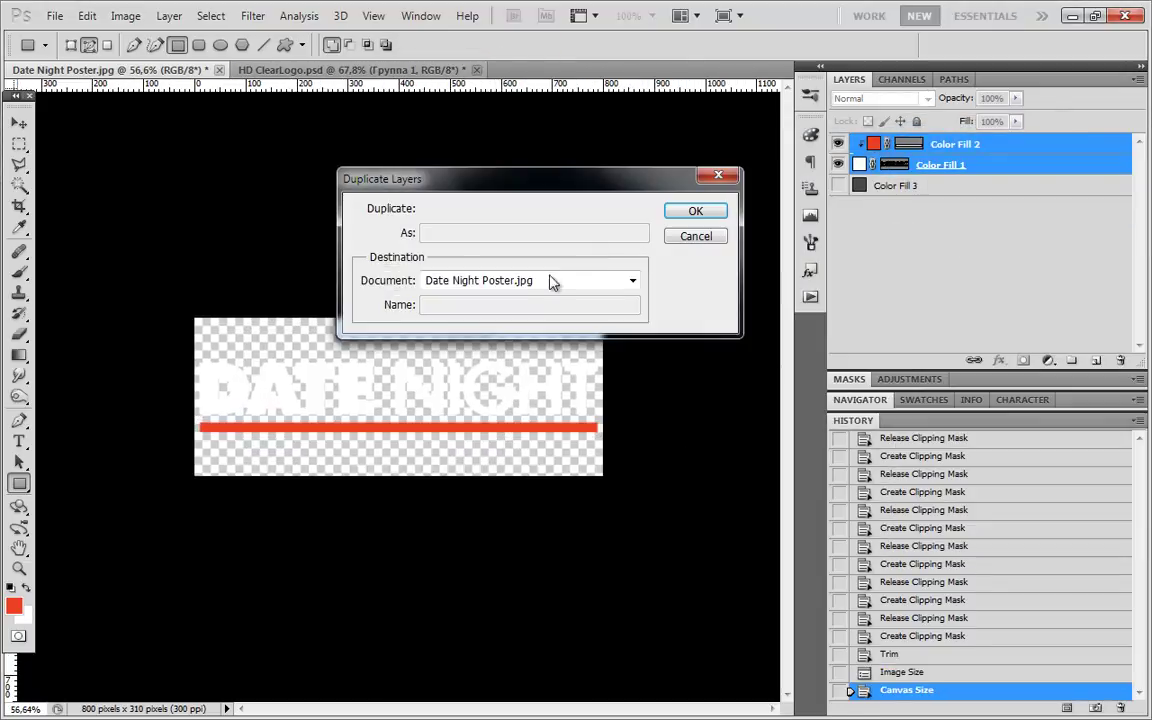
pyautogui.click(548, 283)
pyautogui.click(520, 298)
pyautogui.click(696, 213)
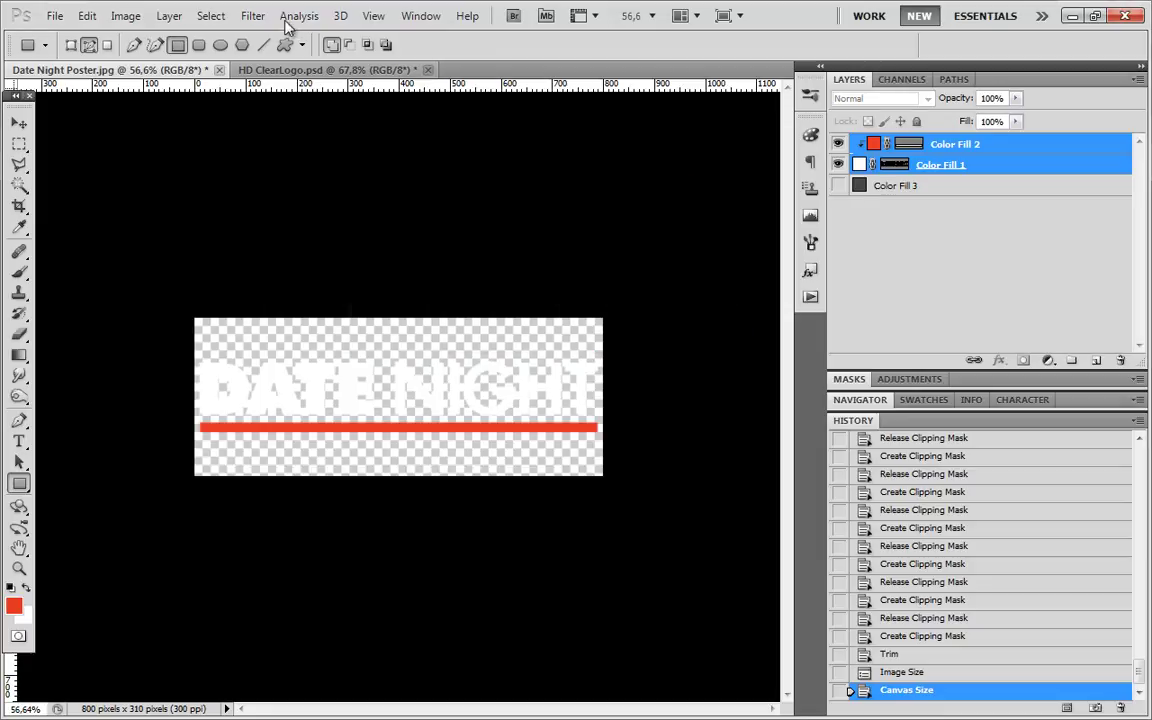
# Switch to HD ClearLogo.psd and check the logo's edges against the red border by toggling group 1's visibility.
pyautogui.click(337, 72)
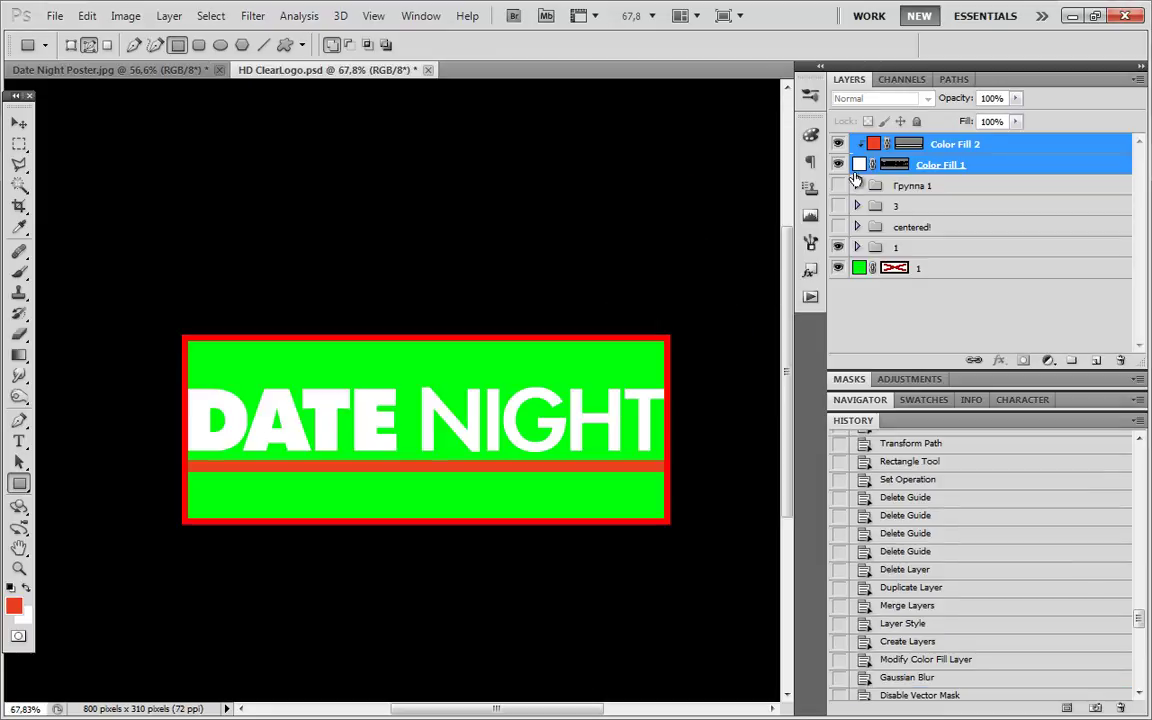
pyautogui.click(837, 248)
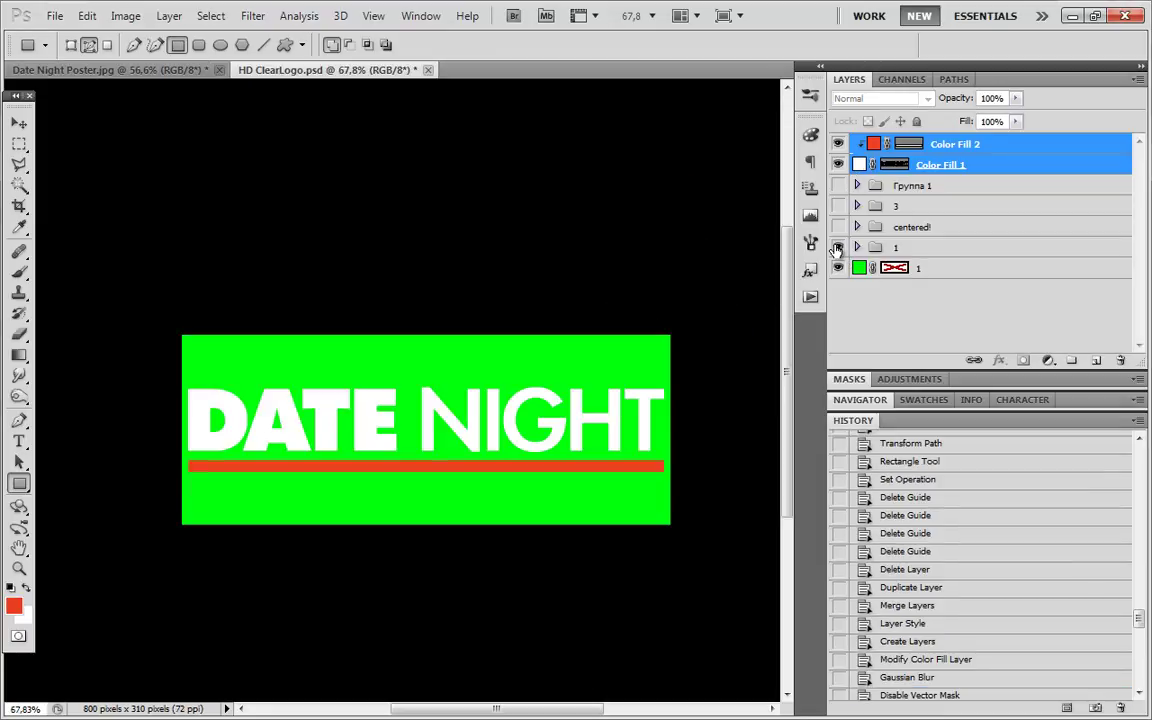
pyautogui.click(837, 248)
pyautogui.click(837, 248)
pyautogui.moveTo(687, 408); pyautogui.dragTo(774, 575)
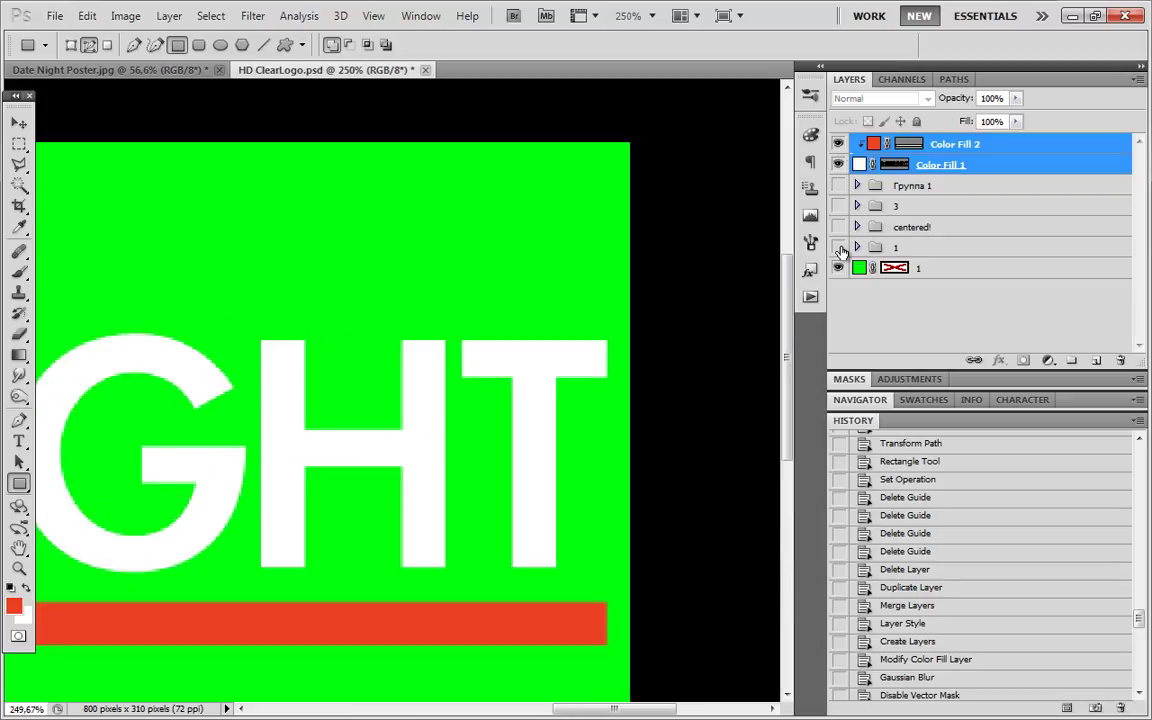
pyautogui.click(838, 247)
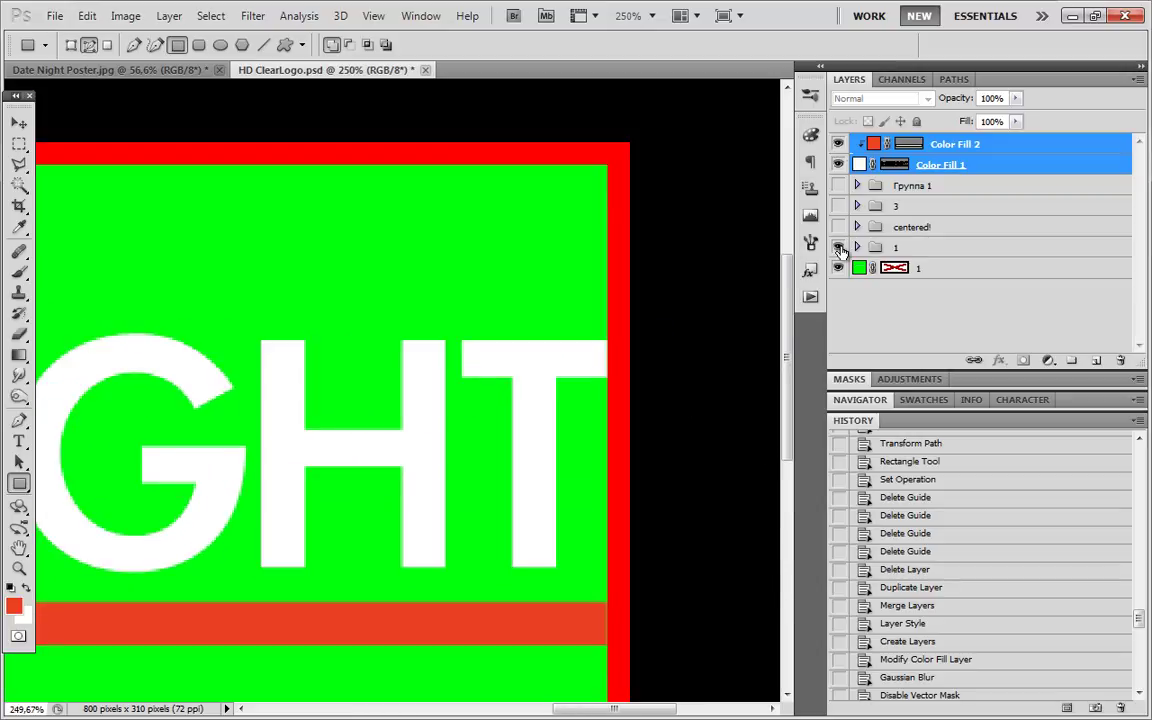
# Add a drop shadow to Color Fill 1 with Normal blend mode, Use Global Light off and a size of 4 px.
pyautogui.click(1040, 169)
pyautogui.doubleClick(1042, 169)
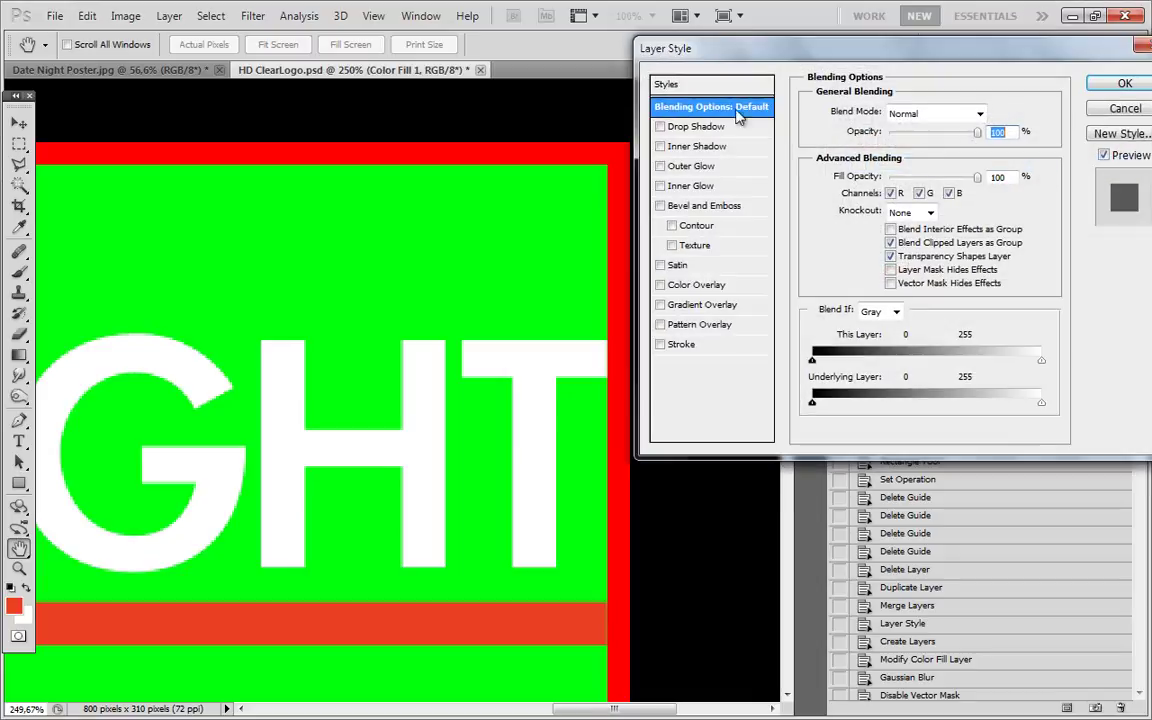
pyautogui.click(660, 127)
pyautogui.click(698, 127)
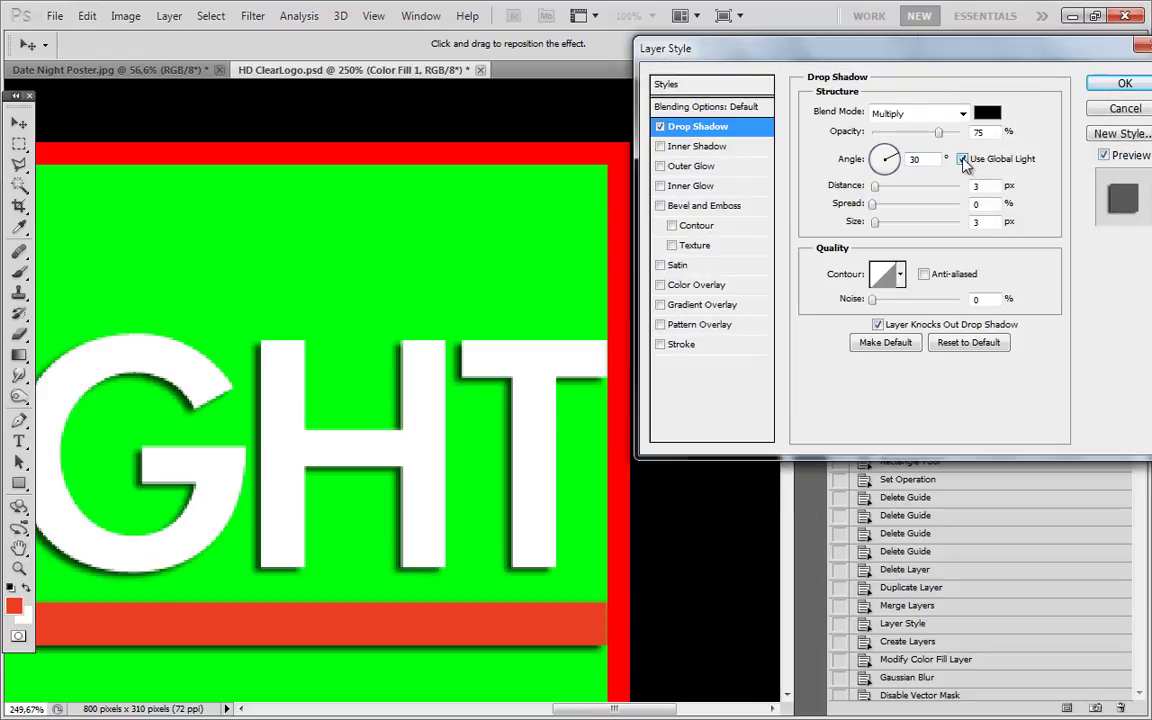
pyautogui.click(963, 159)
pyautogui.click(880, 114)
pyautogui.click(884, 131)
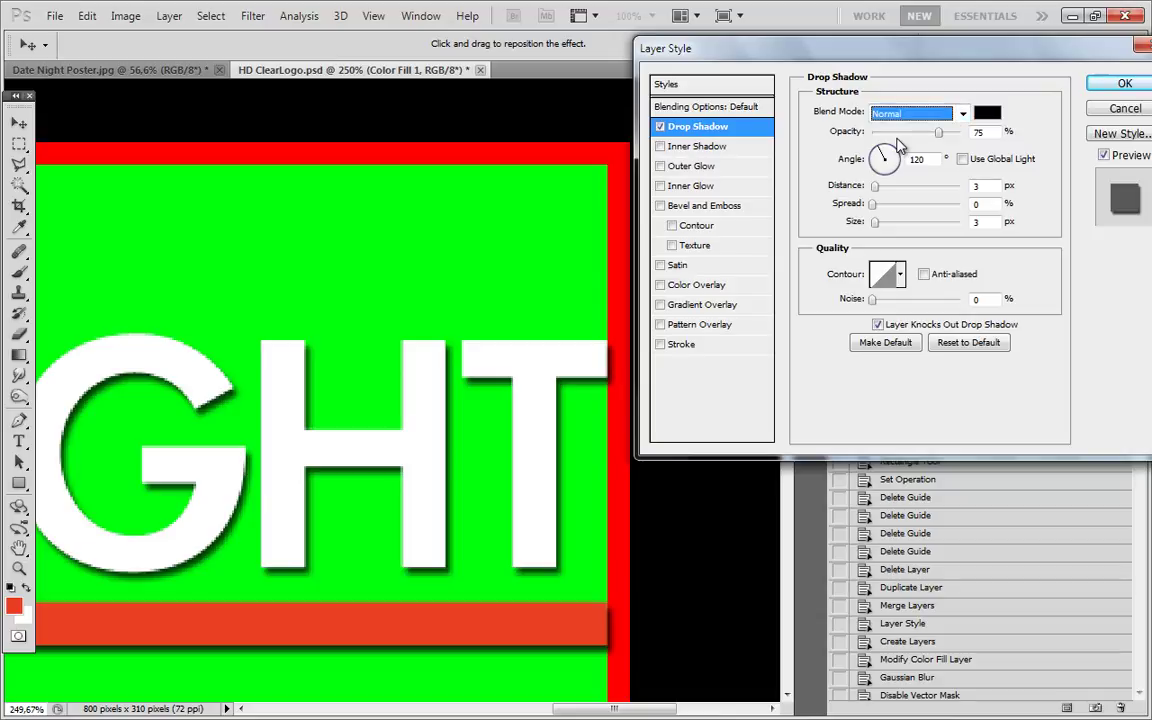
pyautogui.click(986, 221)
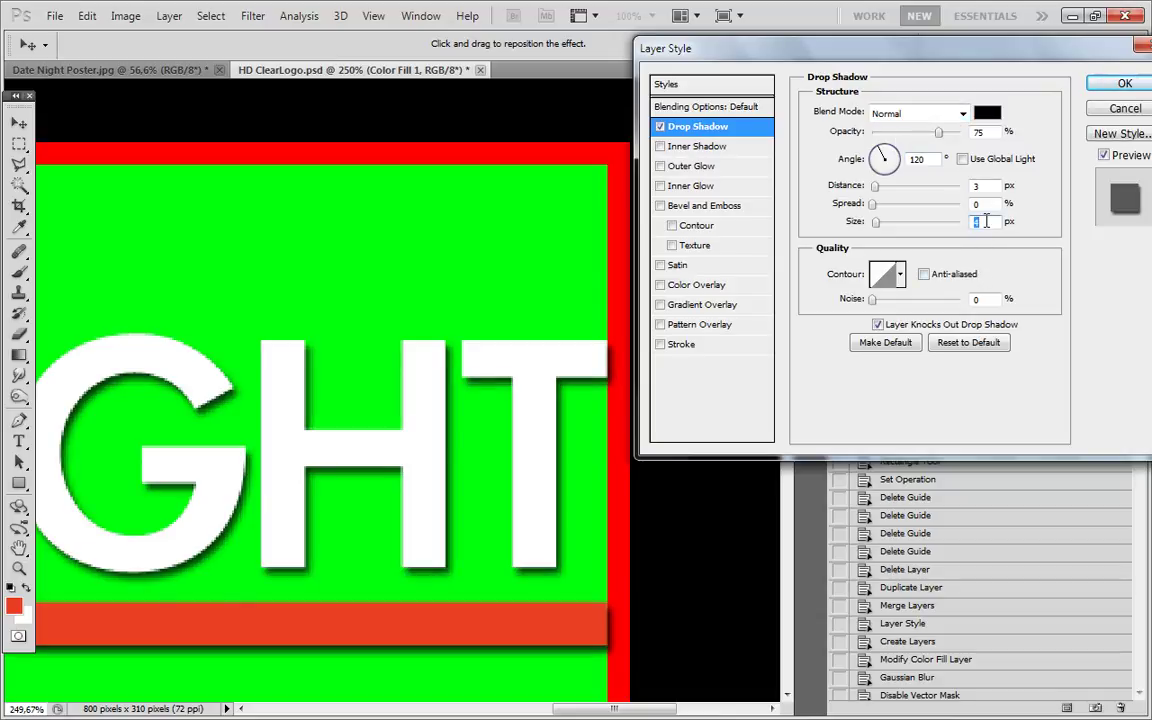
pyautogui.click(1106, 87)
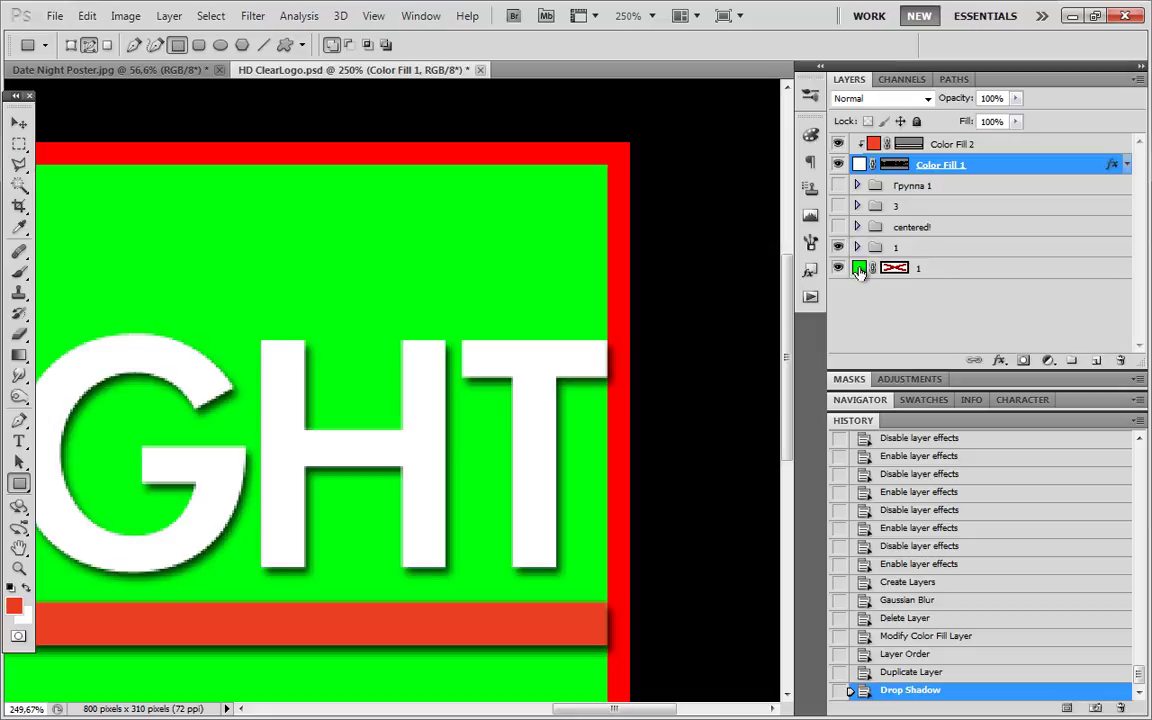
# Change the green background fill layer 1 to white and hide the red border group 1.
pyautogui.doubleClick(859, 268)
pyautogui.click(697, 124)
pyautogui.click(1010, 124)
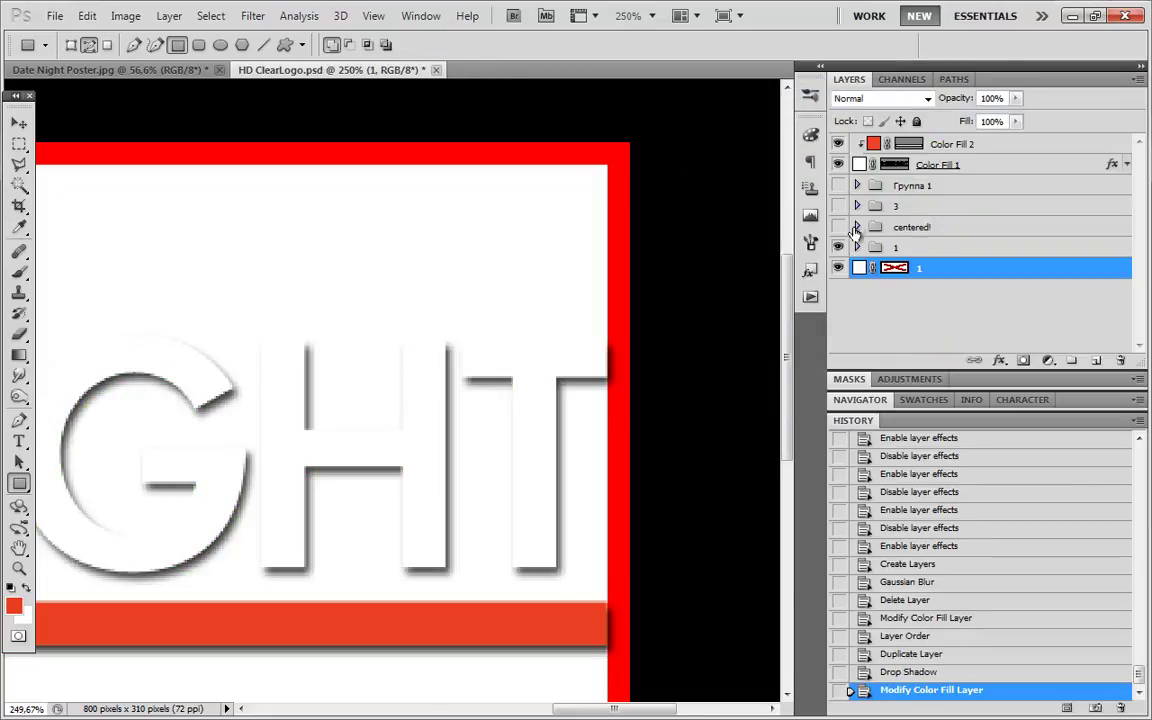
pyautogui.click(840, 247)
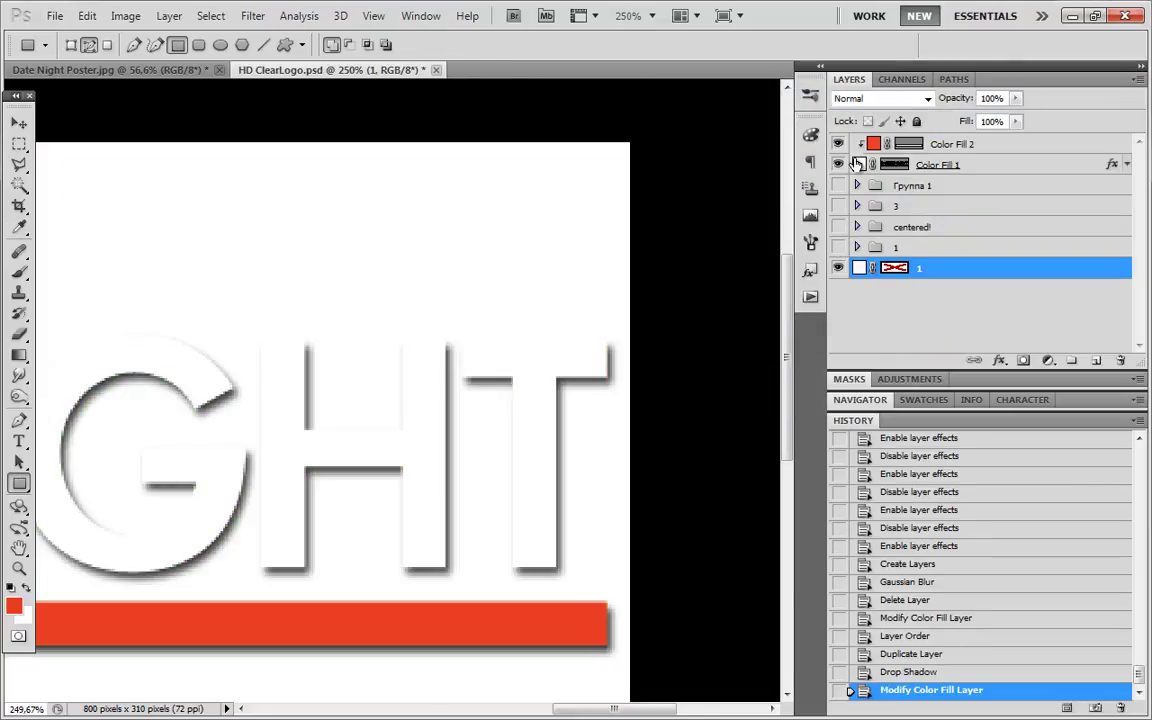
# Expand Color Fill 1's effects and compare the logo with its drop shadow off and on.
pyautogui.click(1127, 165)
pyautogui.click(875, 183)
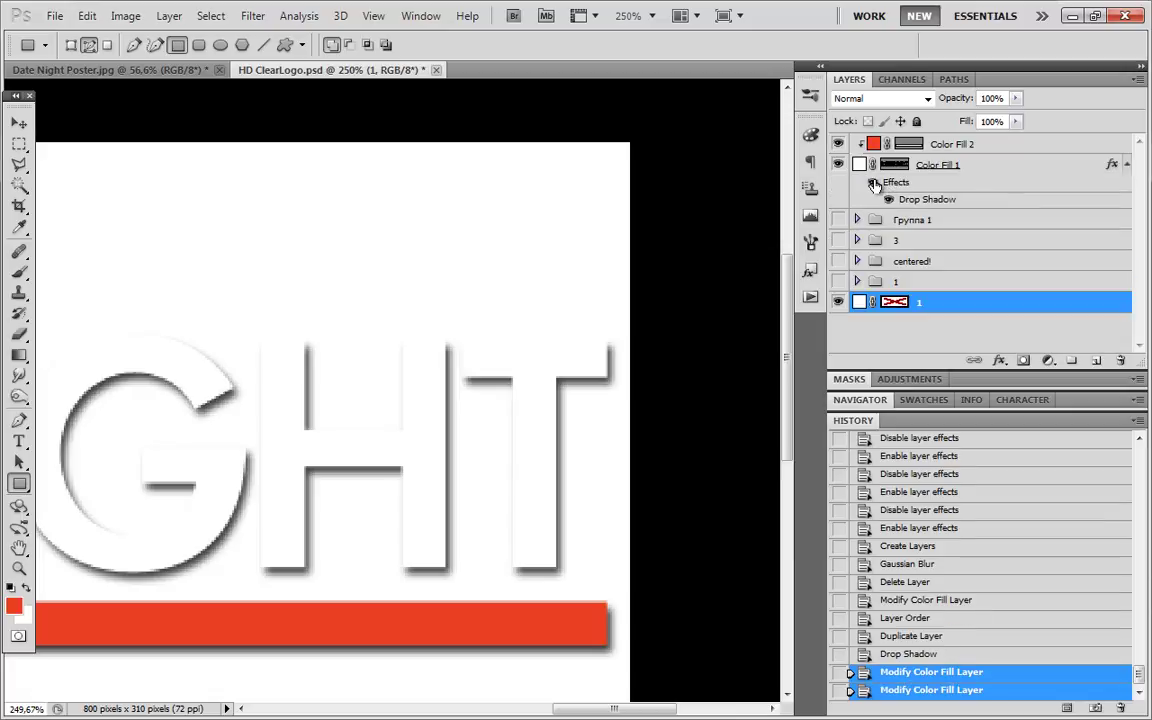
pyautogui.click(875, 184)
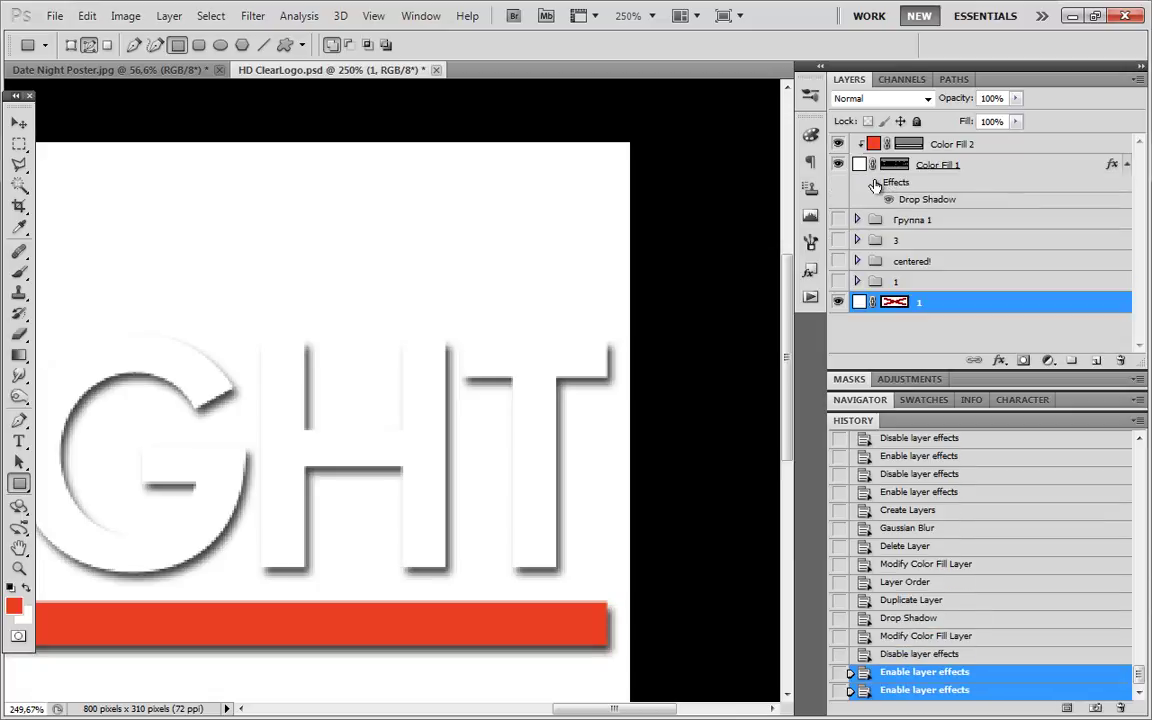
# Hide Color Fill 1's effects, try the underline bar's red as its fill colour, return it to white and show the effects again.
pyautogui.click(873, 184)
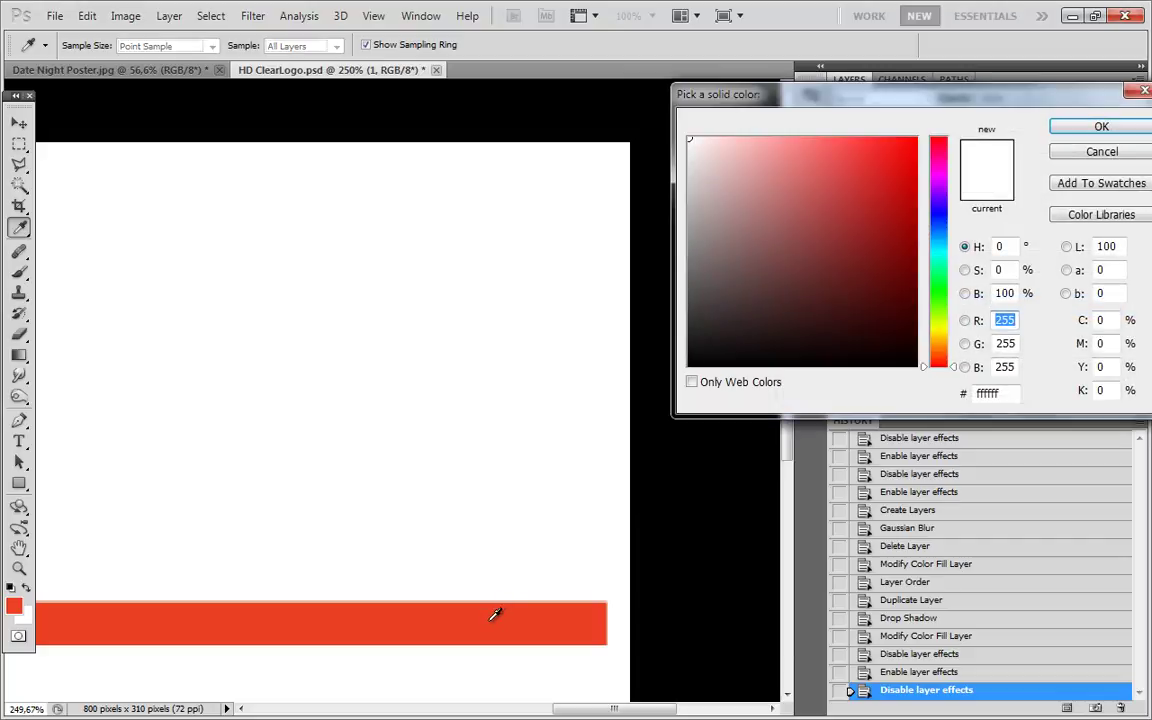
pyautogui.click(488, 621)
pyautogui.click(437, 445)
pyautogui.click(1100, 125)
pyautogui.click(877, 186)
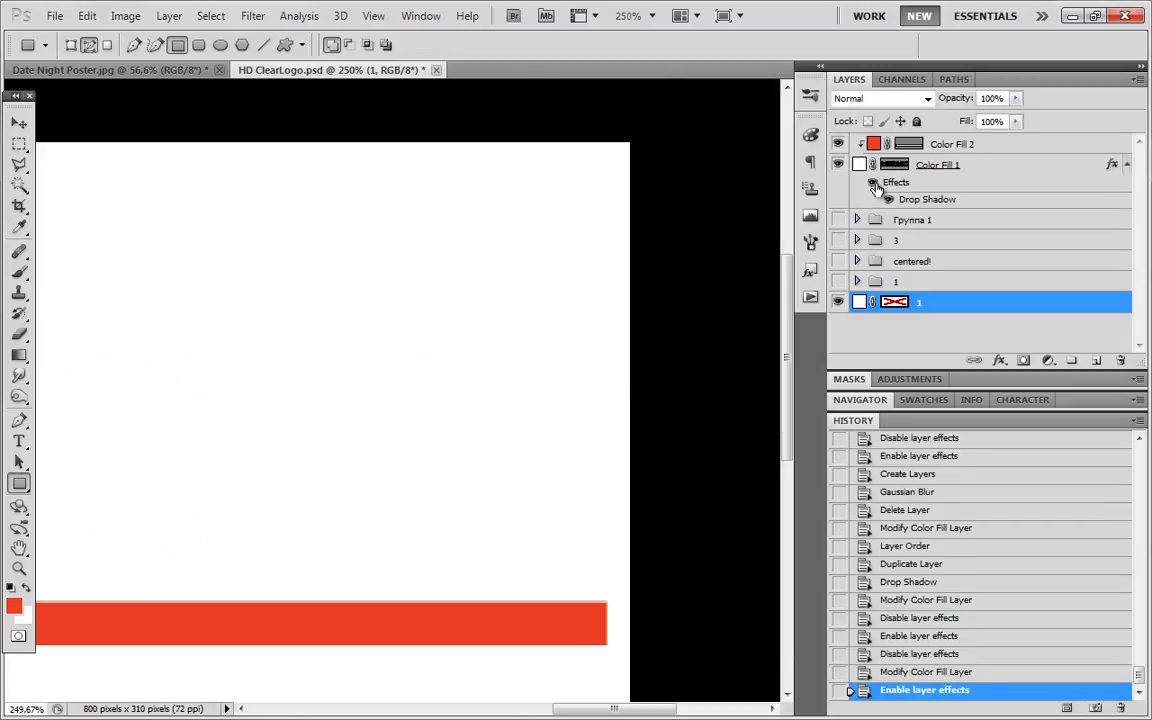
# Try the bar's red on Color Fill 1 with its drop shadow showing, and set the fill back to white.
pyautogui.doubleClick(859, 164)
pyautogui.click(488, 634)
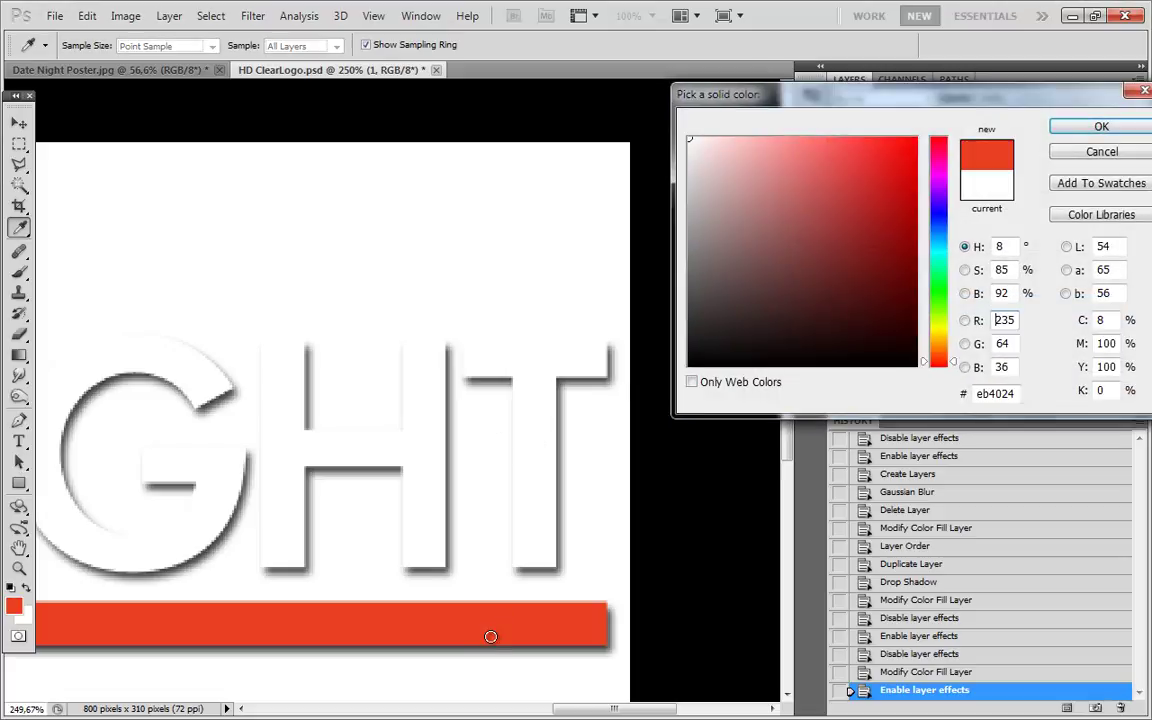
pyautogui.click(549, 474)
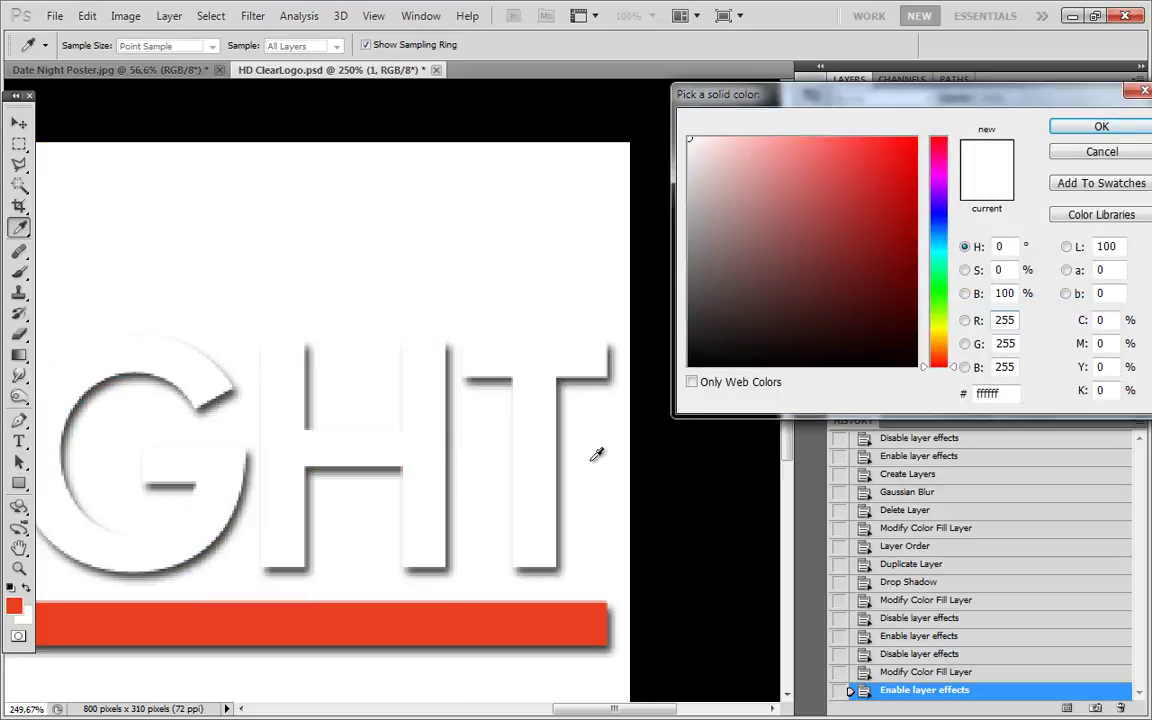
pyautogui.click(1104, 129)
# Add an outer glow to Color Fill 1 in black with Normal blend mode.
pyautogui.doubleClick(921, 200)
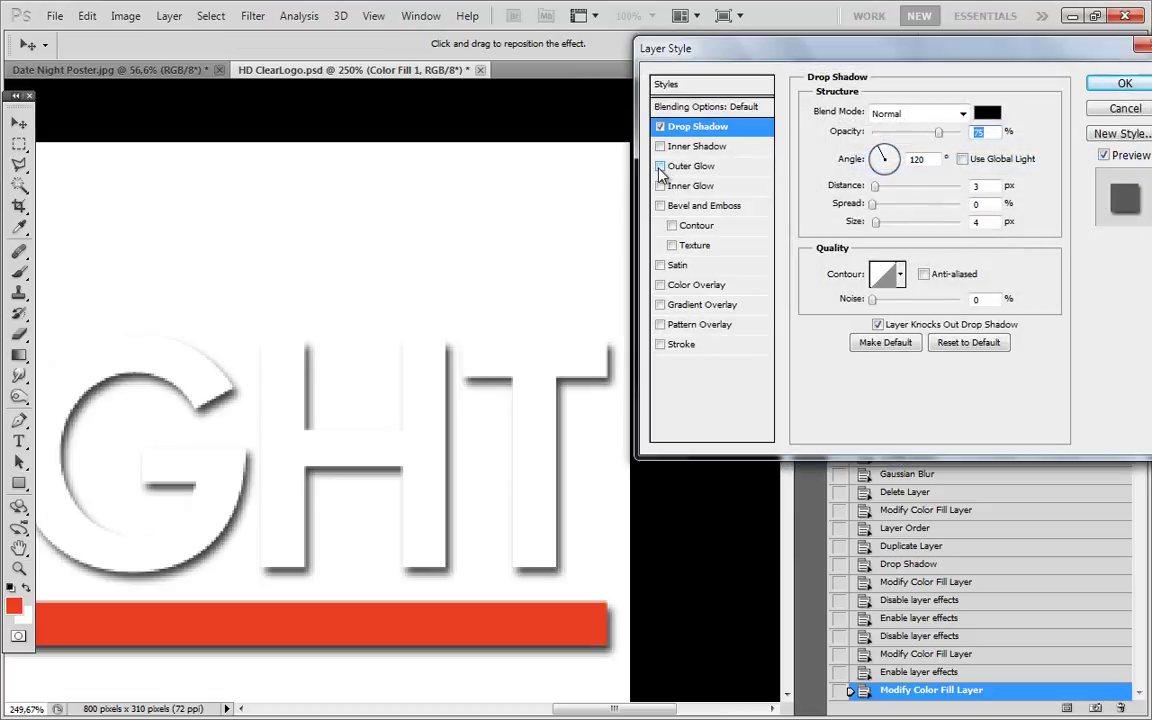
pyautogui.click(660, 166)
pyautogui.click(692, 166)
pyautogui.click(849, 174)
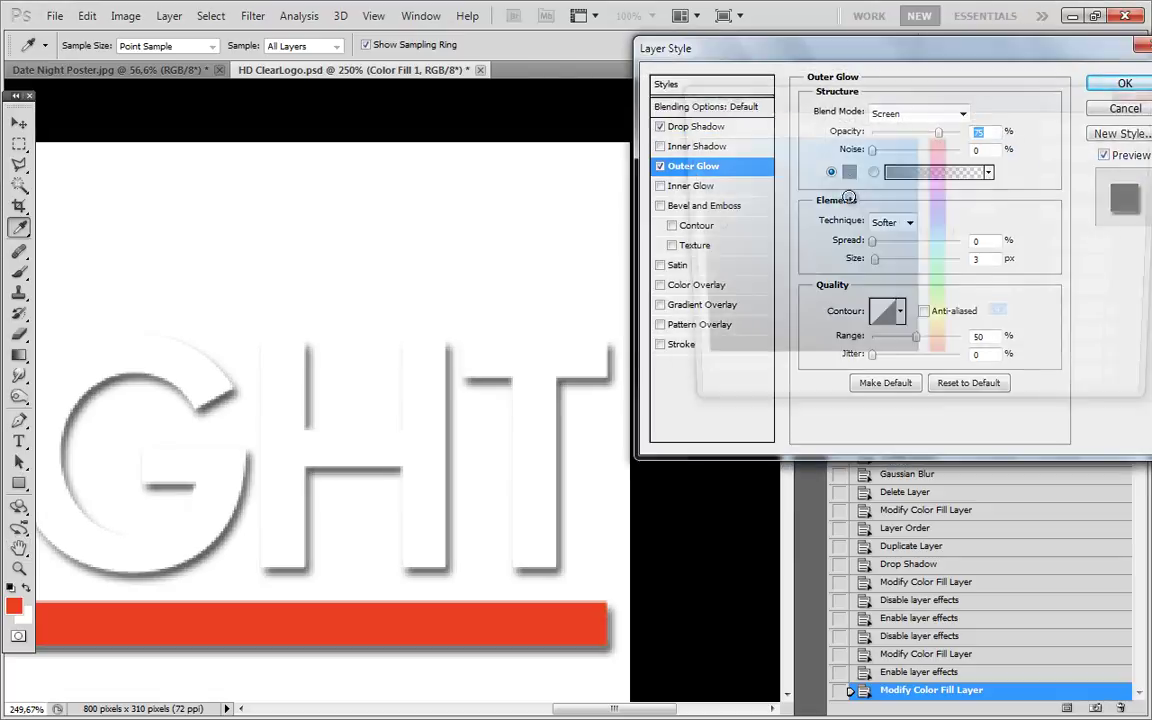
pyautogui.click(1106, 129)
pyautogui.click(913, 115)
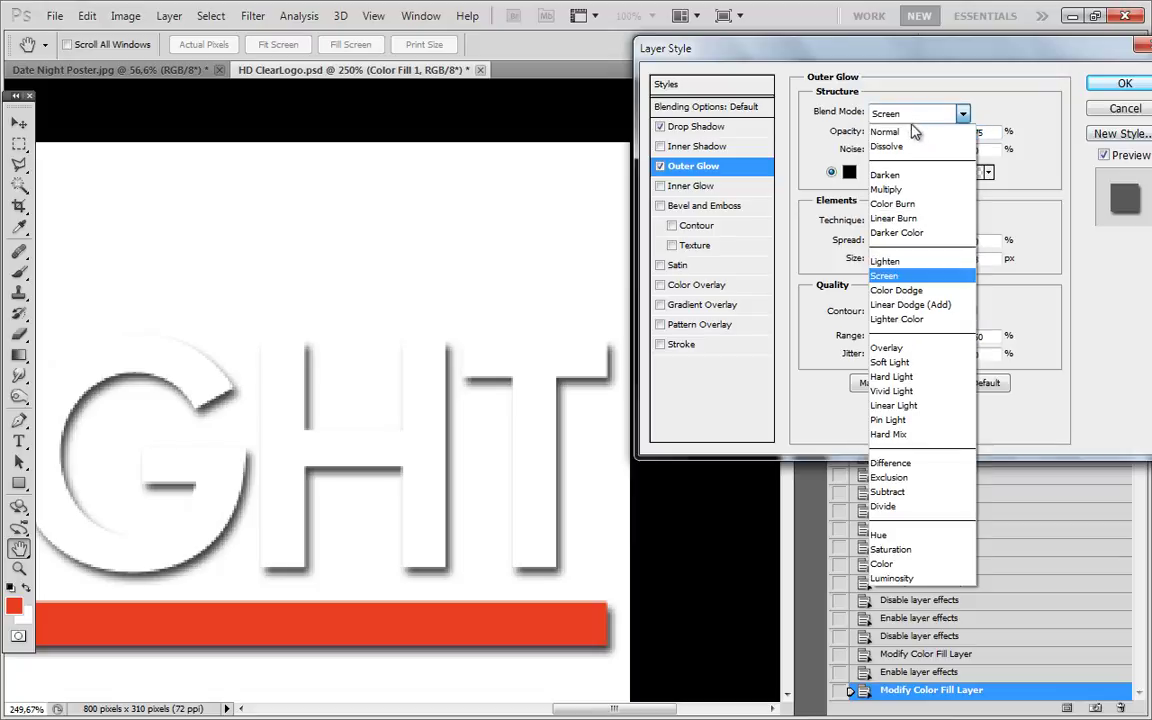
pyautogui.click(913, 132)
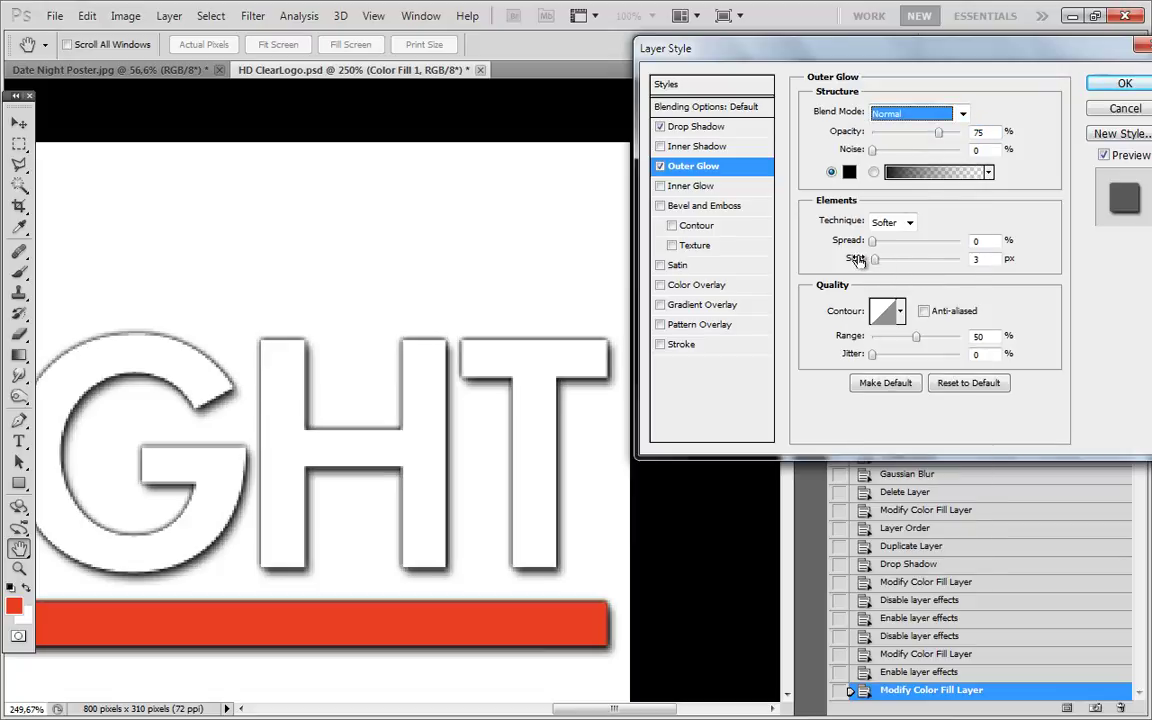
# Set the outer glow's size to 1 px, range to 100% and opacity to 20%, and apply the layer style.
pyautogui.moveTo(858, 260); pyautogui.dragTo(850, 260)
pyautogui.moveTo(840, 338); pyautogui.dragTo(1080, 342)
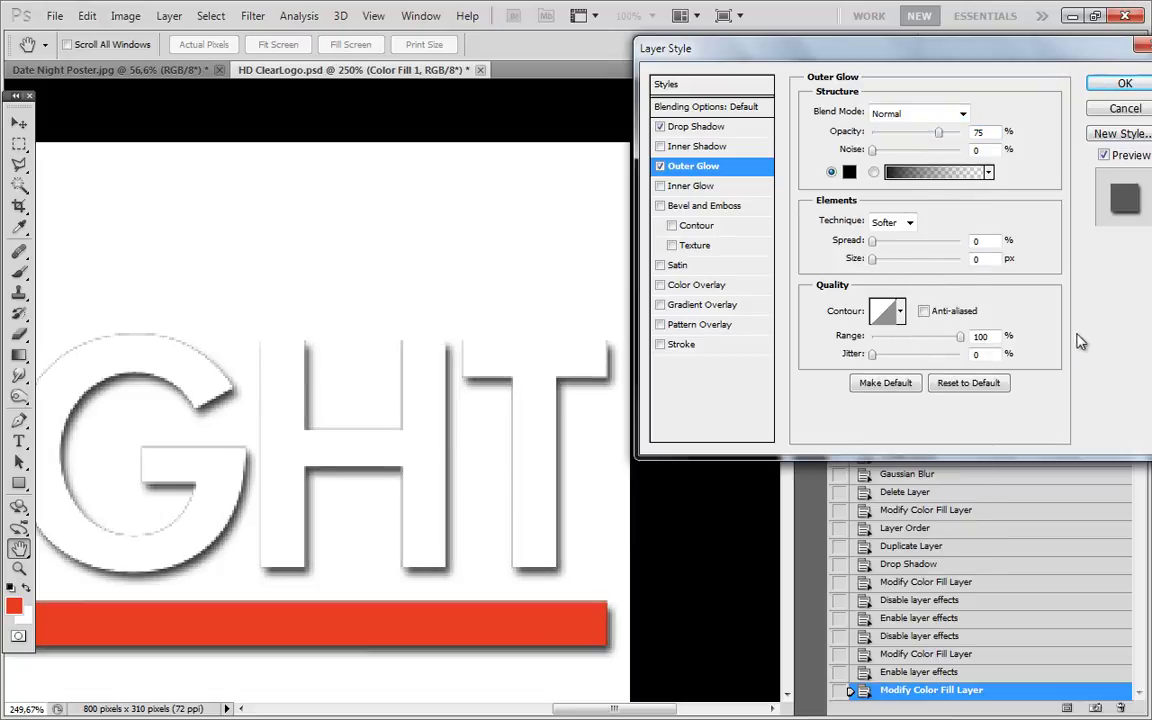
pyautogui.press('Up')
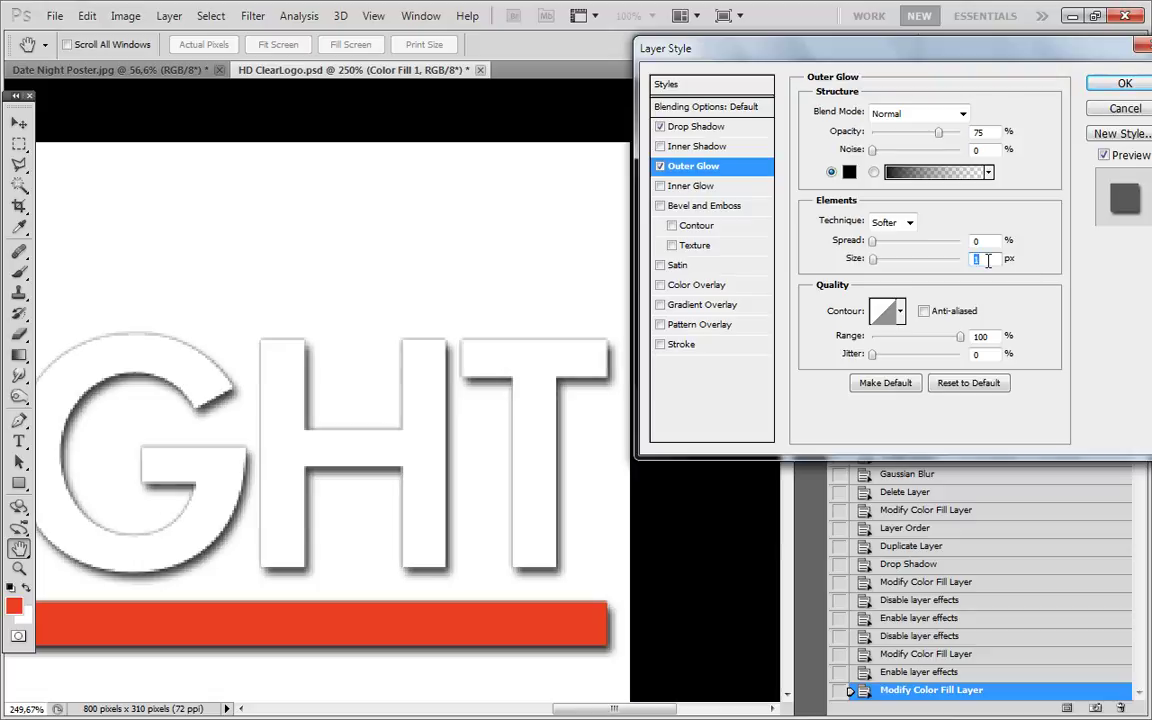
pyautogui.doubleClick(978, 133)
pyautogui.write('20')
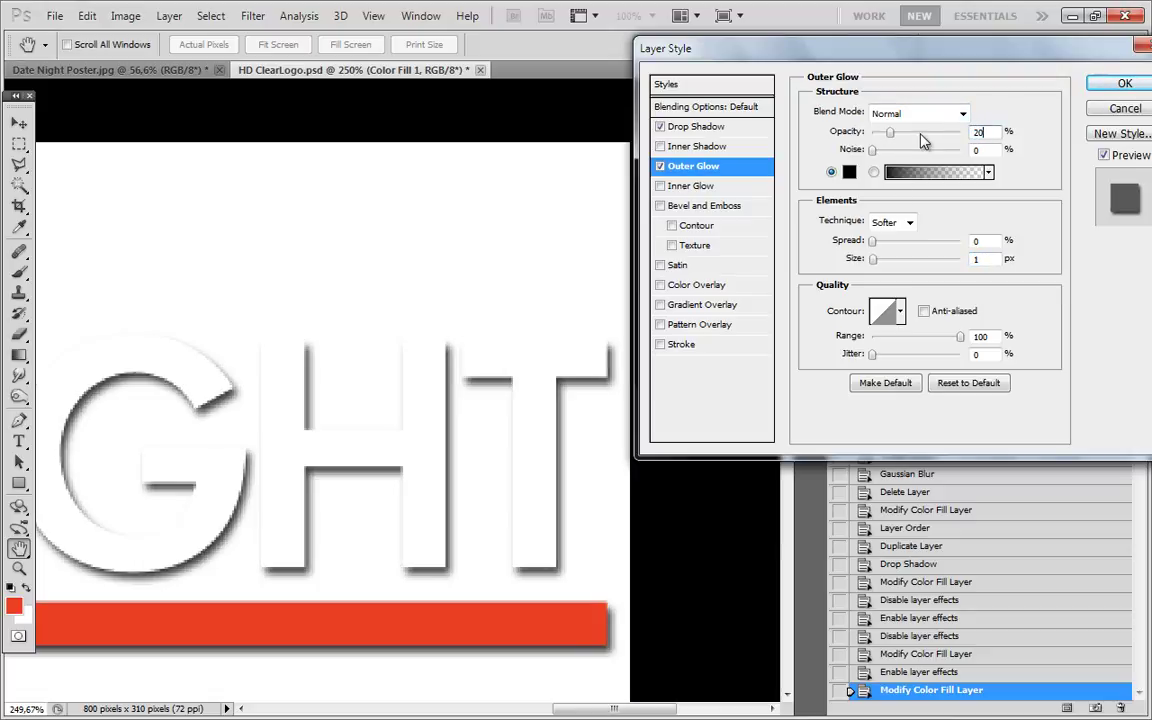
pyautogui.click(1110, 87)
# Compare the lettering with the outer glow off and on, including up close around the N and I, and review the whole logo.
pyautogui.moveTo(455, 342); pyautogui.dragTo(470, 383)
pyautogui.moveTo(256, 431); pyautogui.dragTo(638, 399)
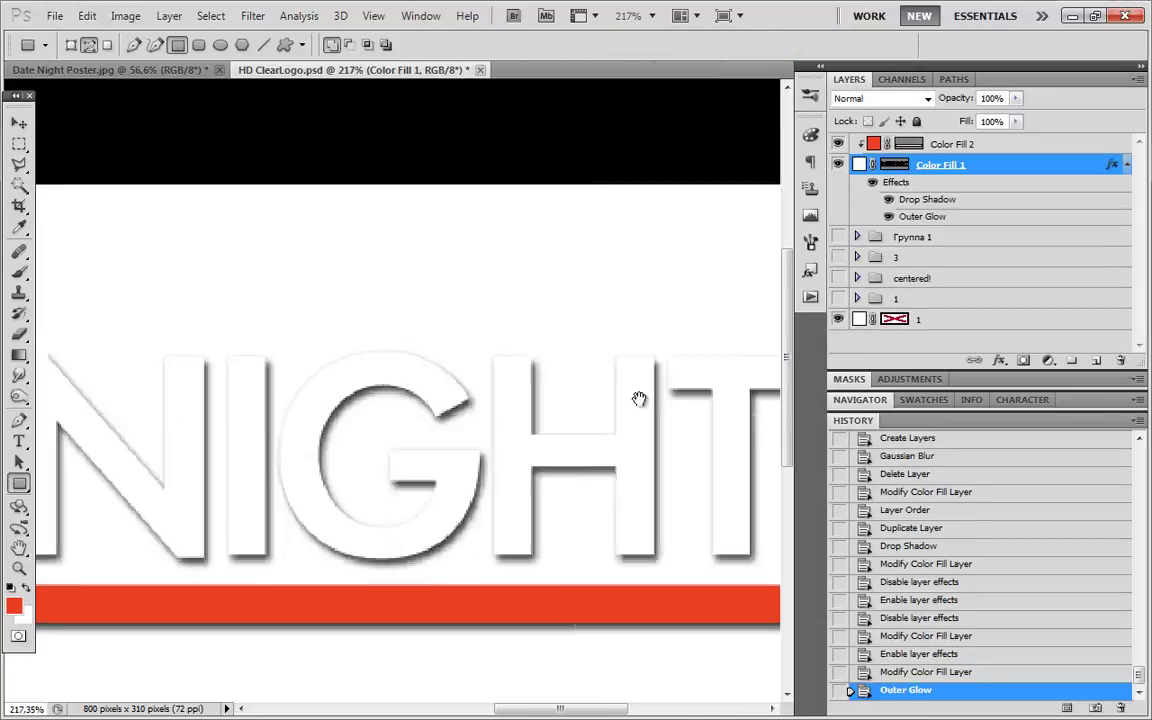
pyautogui.moveTo(256, 398); pyautogui.dragTo(442, 395)
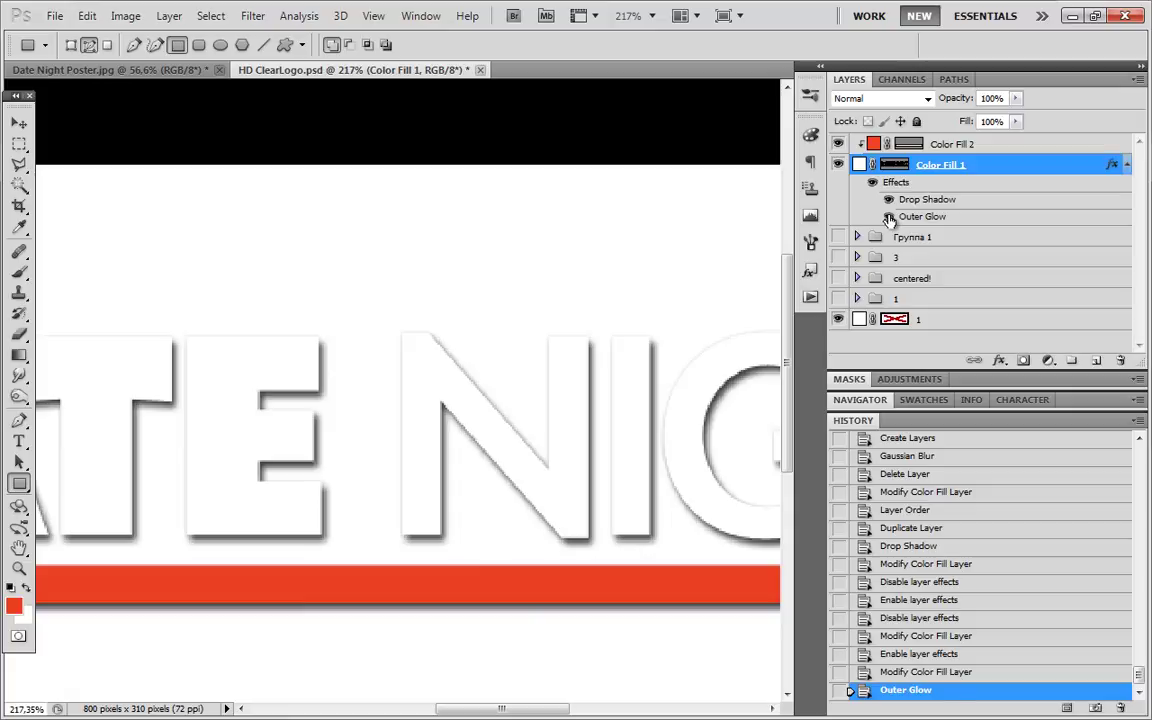
pyautogui.click(889, 217)
pyautogui.click(889, 217)
pyautogui.moveTo(555, 352); pyautogui.dragTo(612, 450)
pyautogui.moveTo(534, 430); pyautogui.dragTo(346, 370)
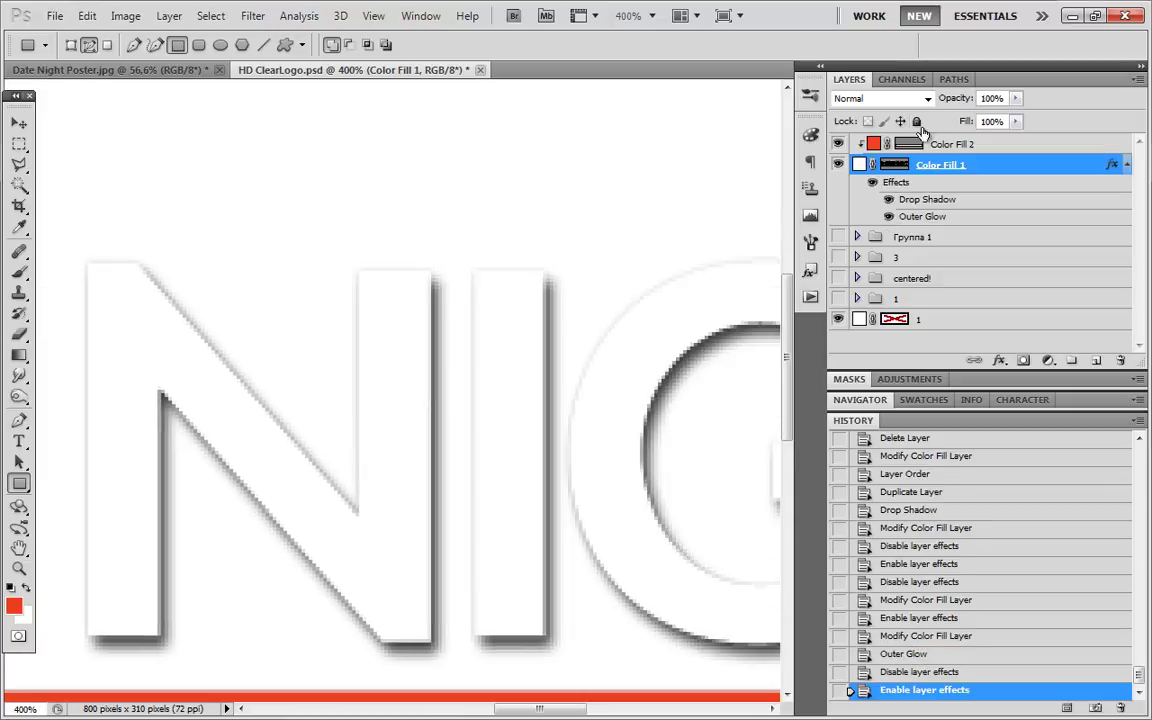
pyautogui.click(889, 217)
pyautogui.click(889, 217)
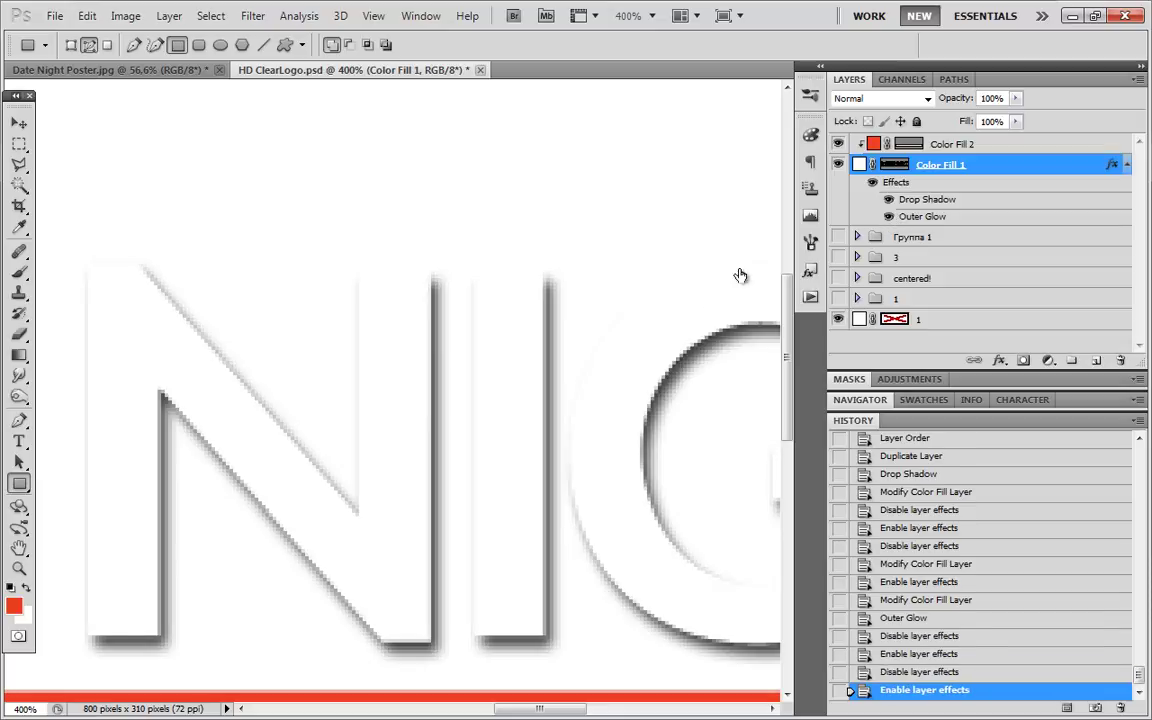
pyautogui.moveTo(671, 318); pyautogui.dragTo(400, 330)
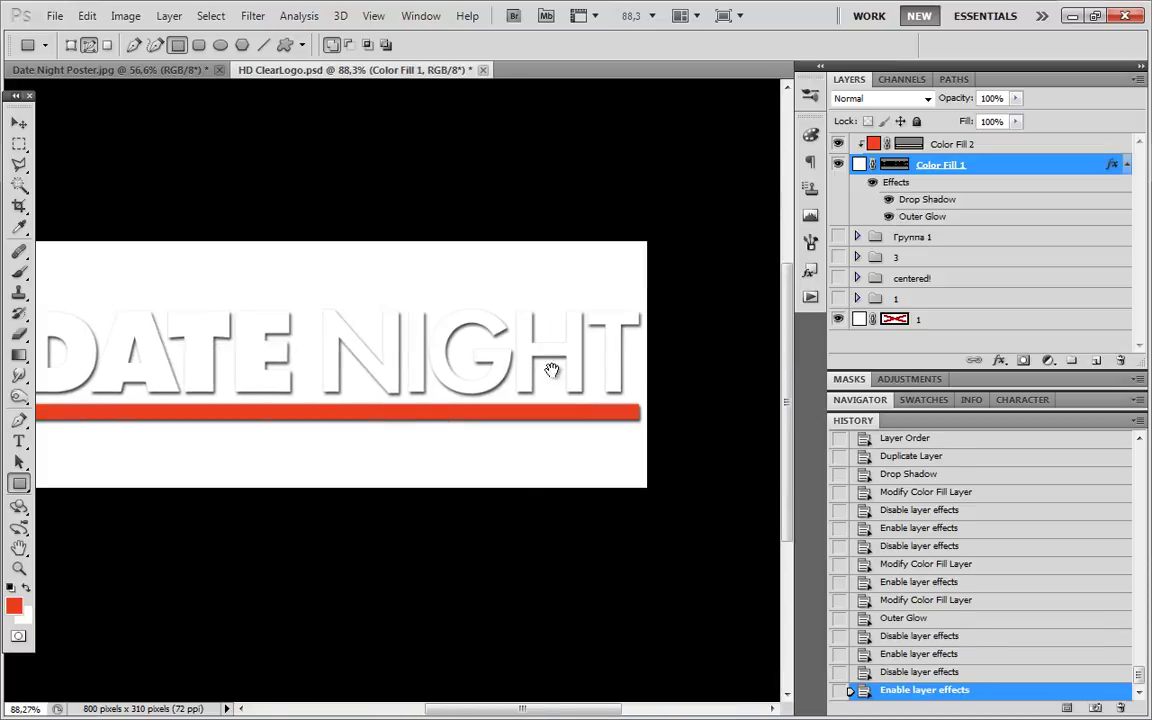
pyautogui.moveTo(551, 370); pyautogui.dragTo(511, 367)
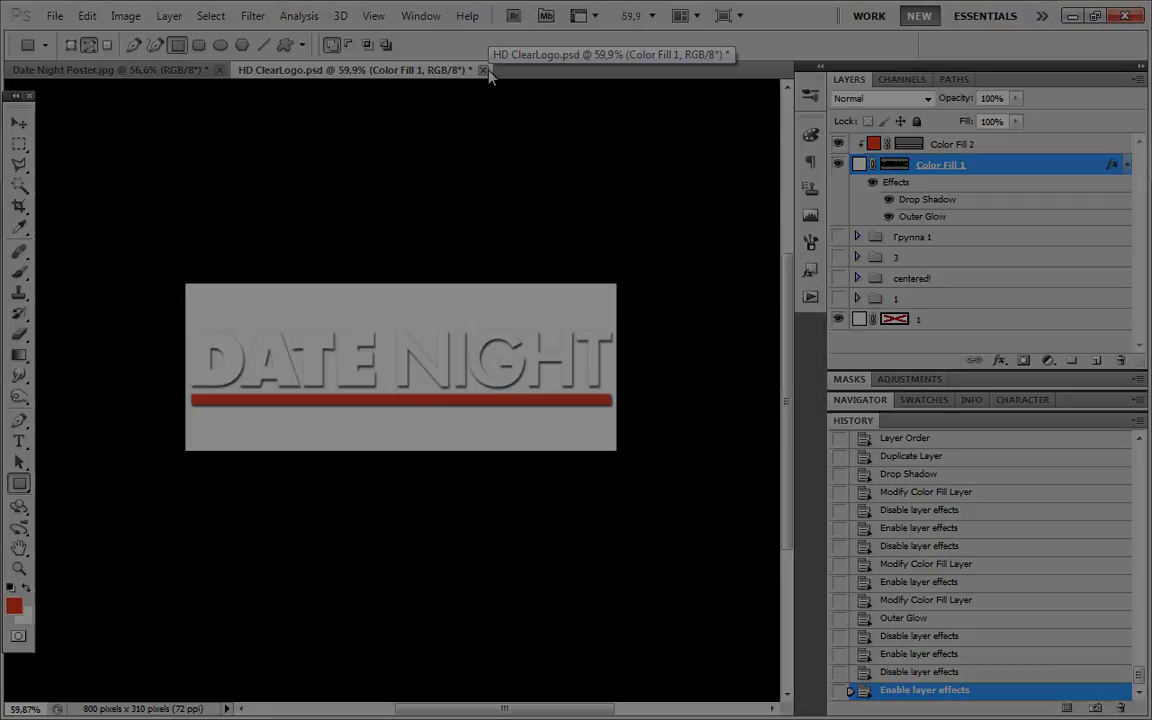